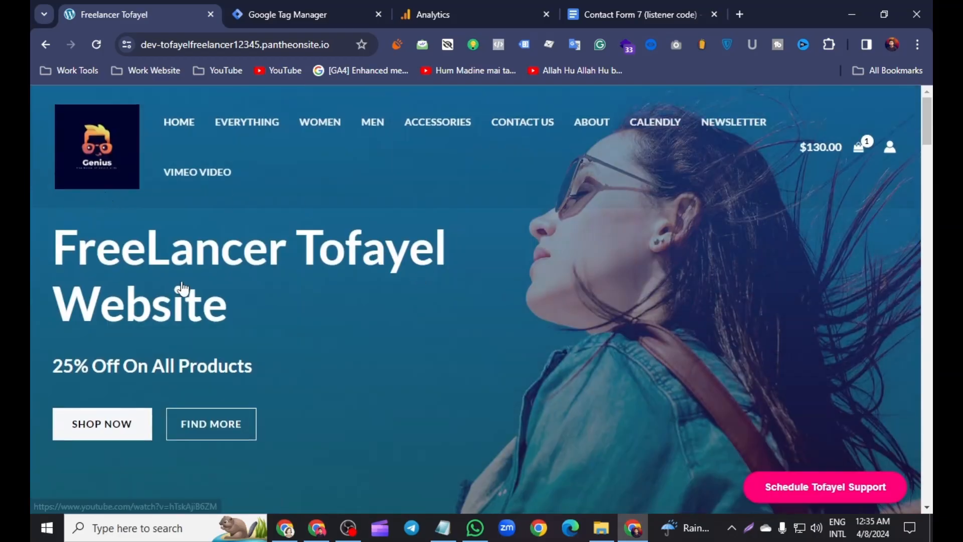
Step: Open the site's About page and inspect the HTML of the contact form's "Your name" field
click(593, 130)
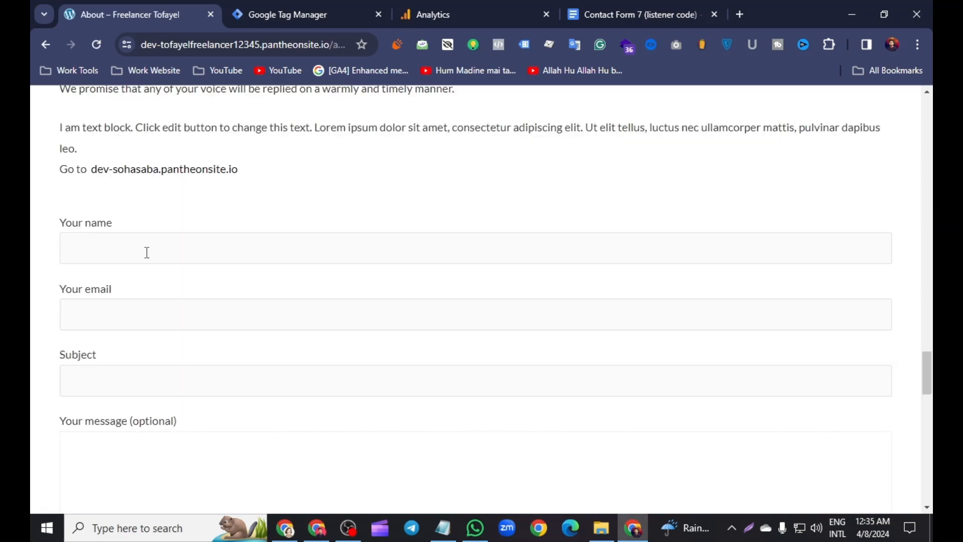
right_click(146, 253)
scroll(200, 429, down, 3)
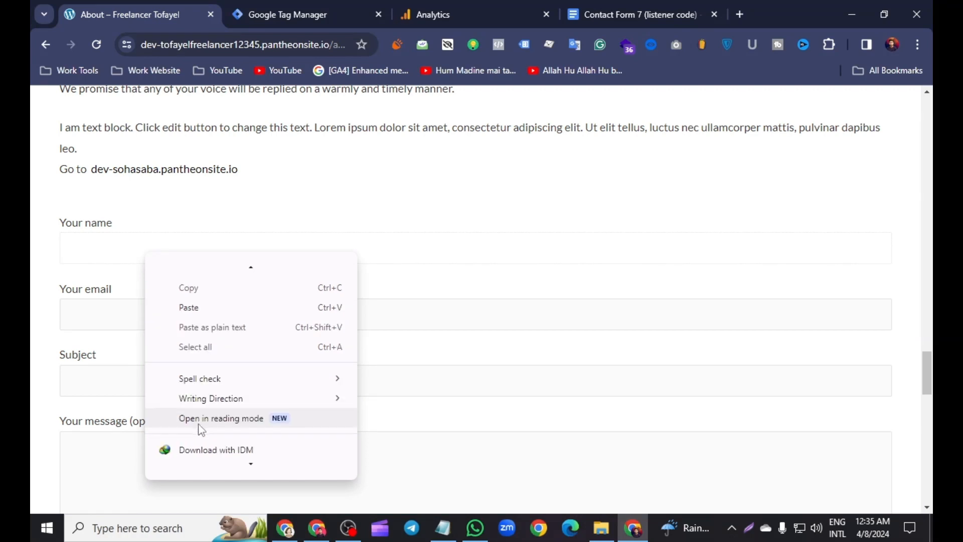
scroll(200, 437, down, 1)
click(192, 465)
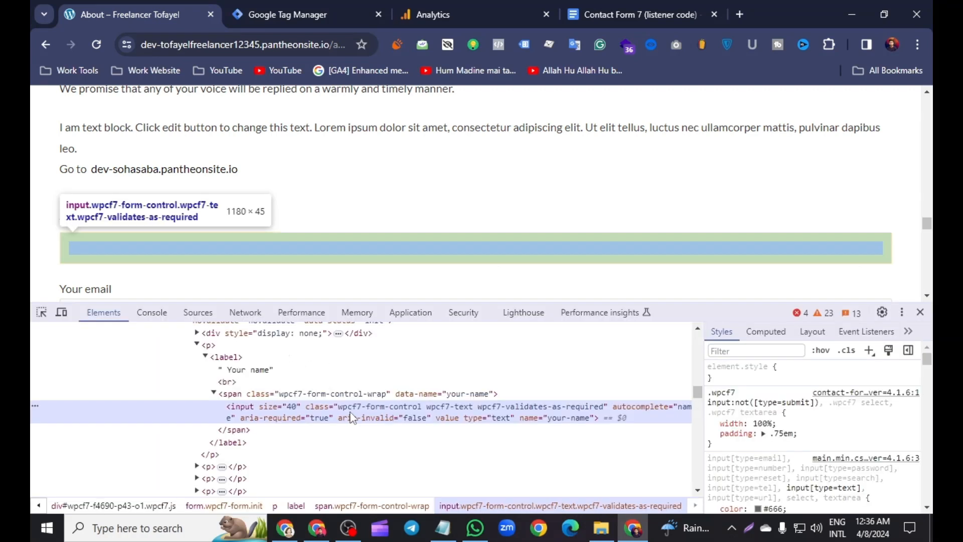
key(F12)
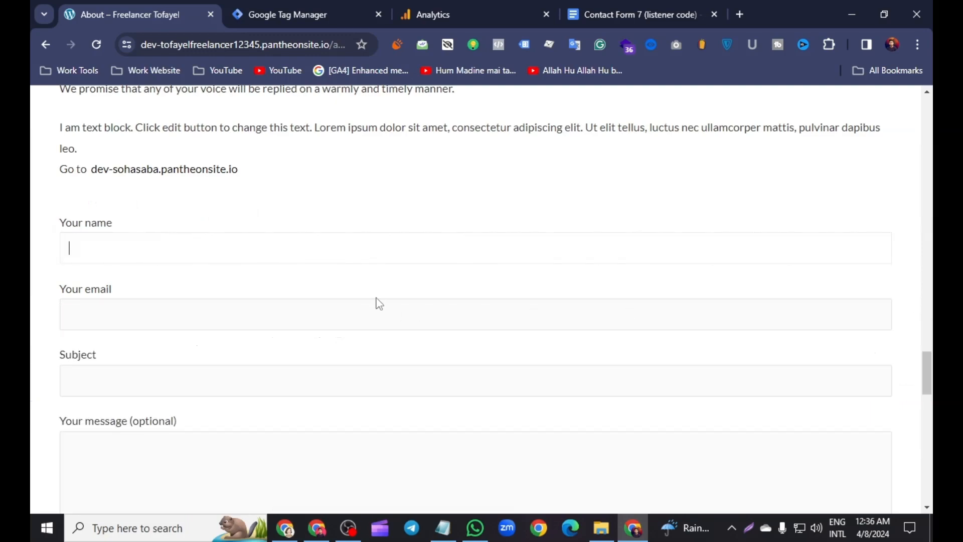
scroll(381, 306, up, 5)
scroll(374, 301, down, 10)
scroll(374, 301, up, 15)
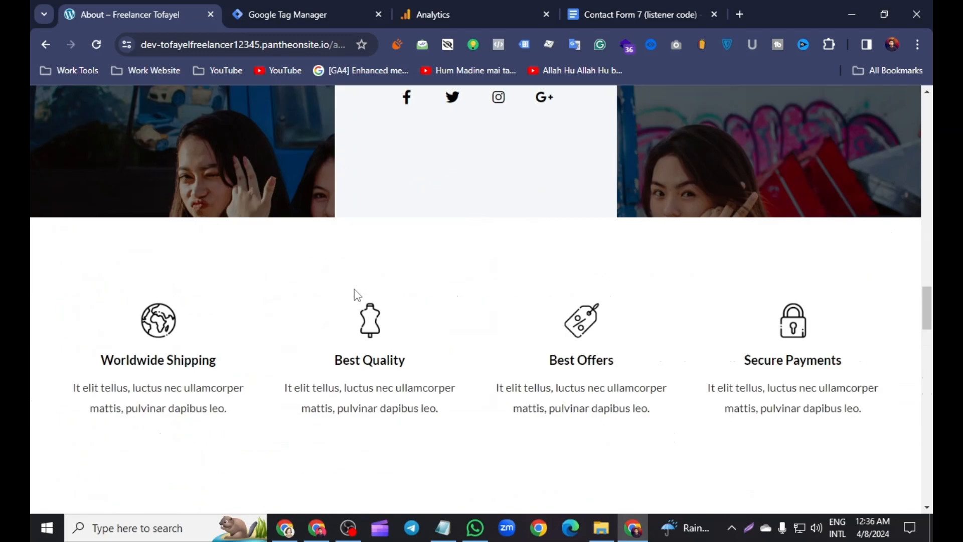
Step: Switch to Google Tag Manager and create a new tag with the Custom HTML type
click(276, 11)
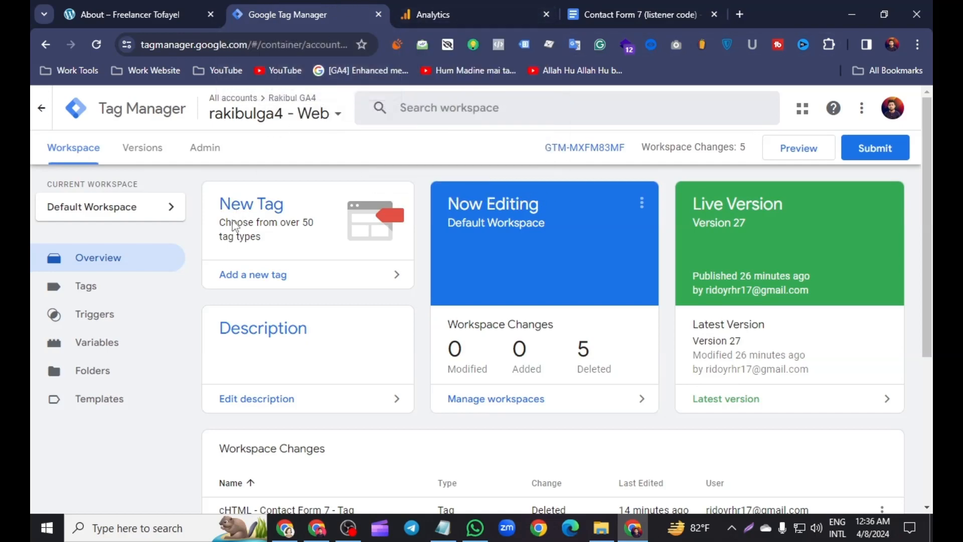
click(159, 292)
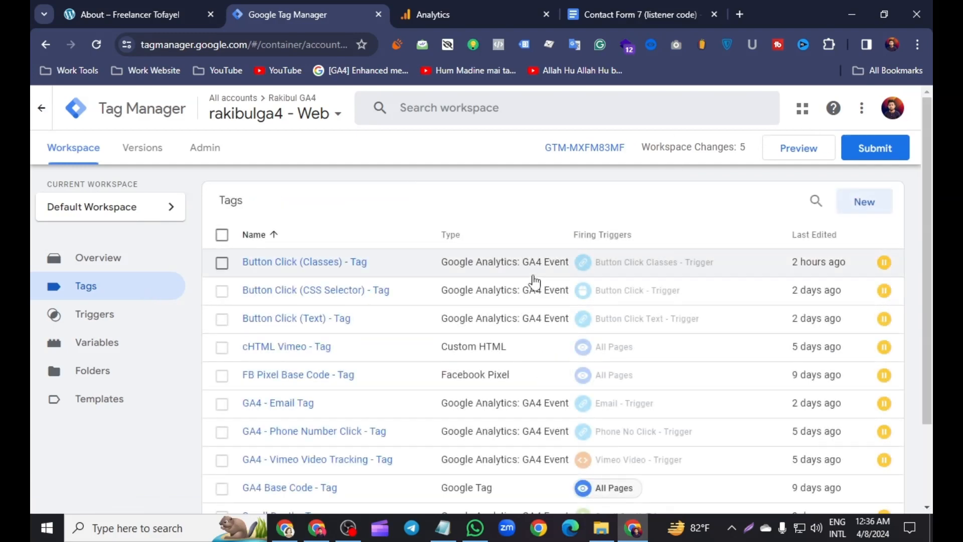
click(634, 14)
click(301, 14)
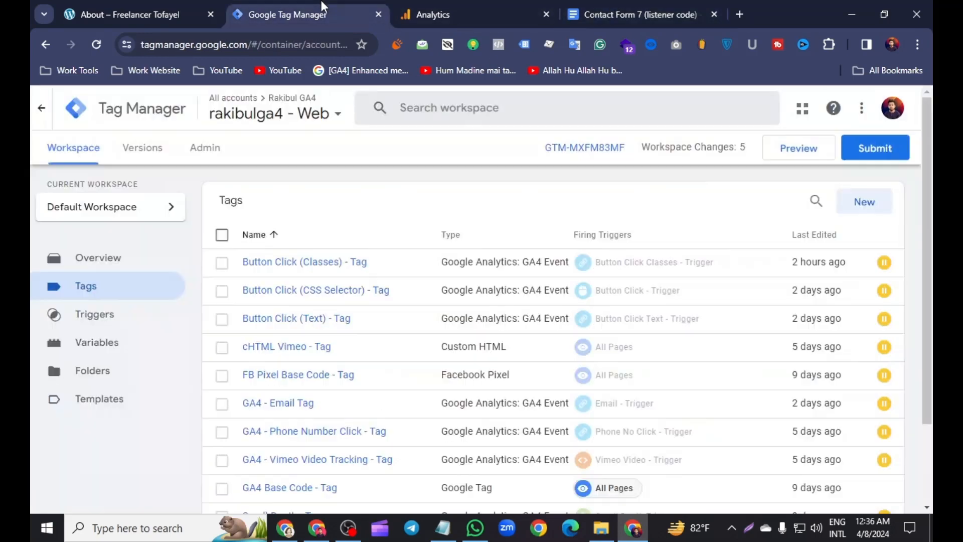
scroll(395, 300, down, 2)
click(855, 101)
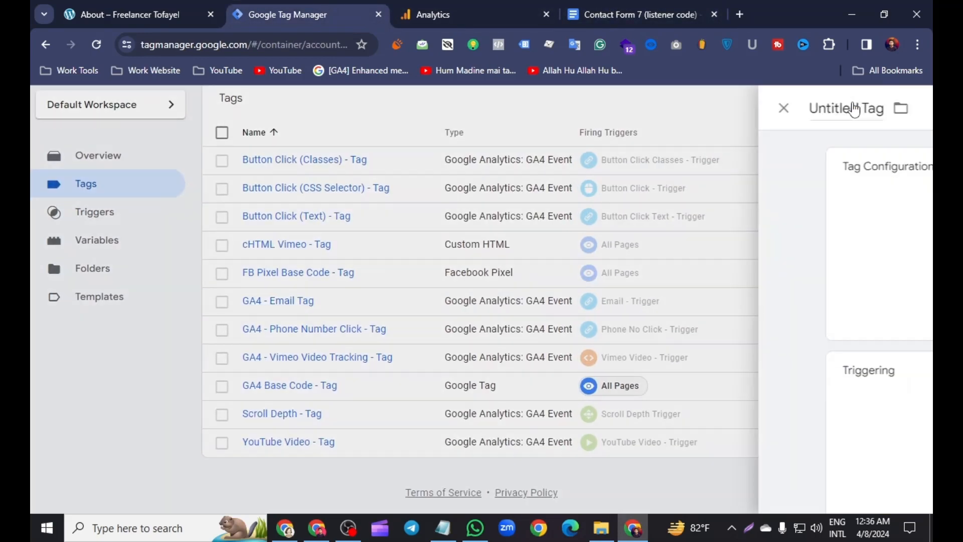
click(838, 176)
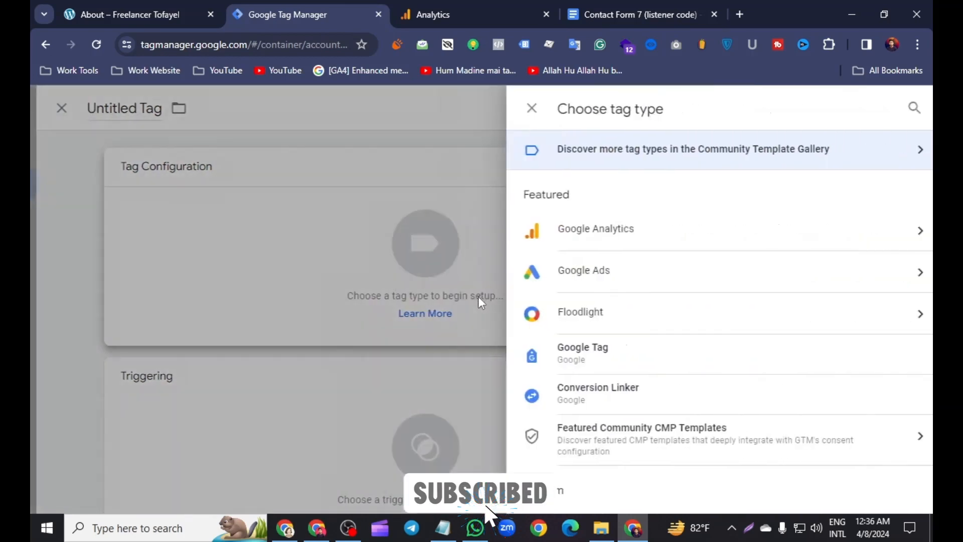
scroll(510, 321, down, 2)
scroll(510, 331, down, 3)
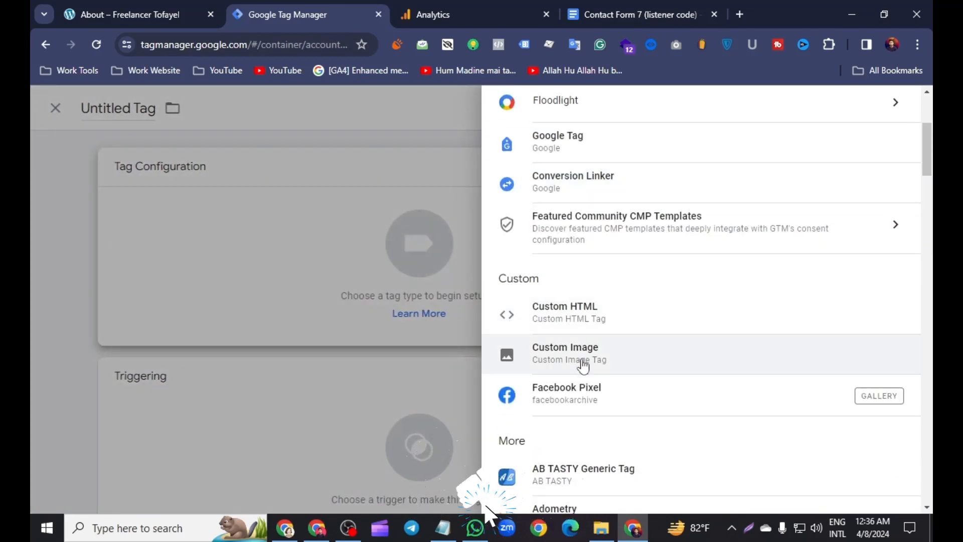
click(569, 315)
Step: Copy the whole listener script from the Contact Form 7 document and paste it into the new tag's HTML code
click(635, 14)
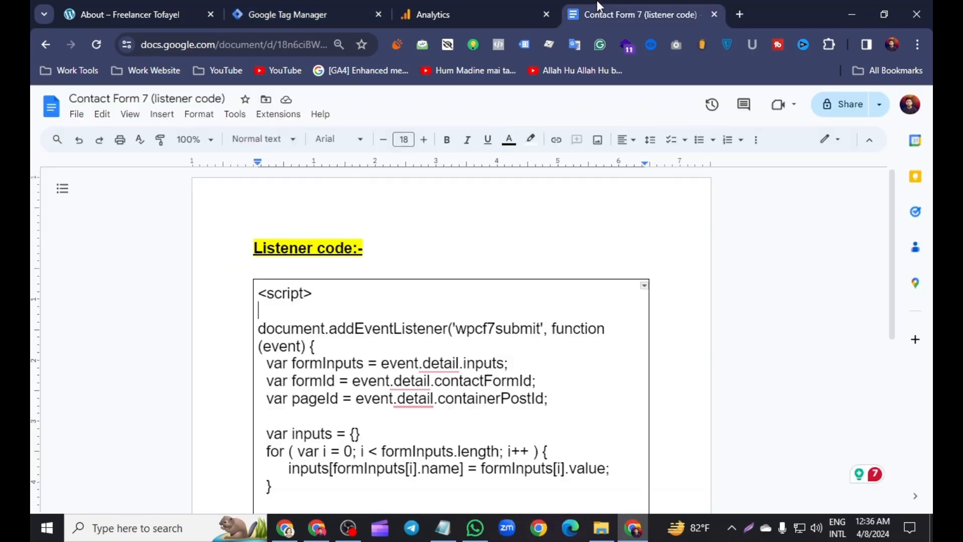
drag(262, 292, 318, 340)
right_click(327, 273)
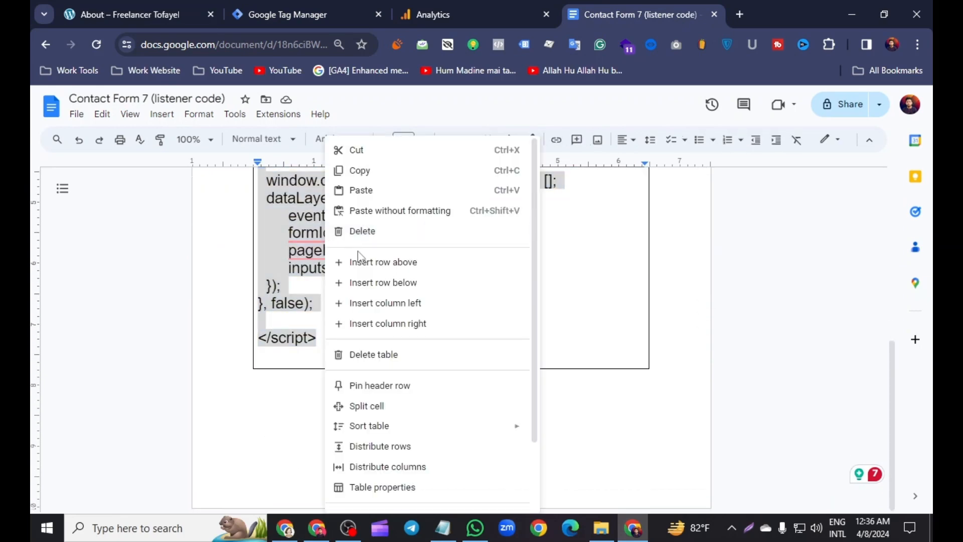
click(364, 171)
click(283, 10)
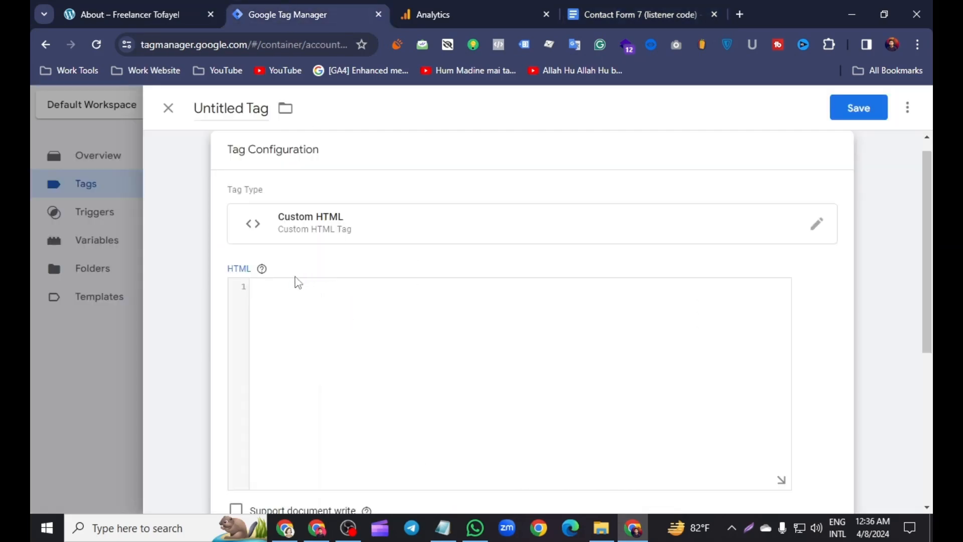
right_click(276, 290)
click(318, 165)
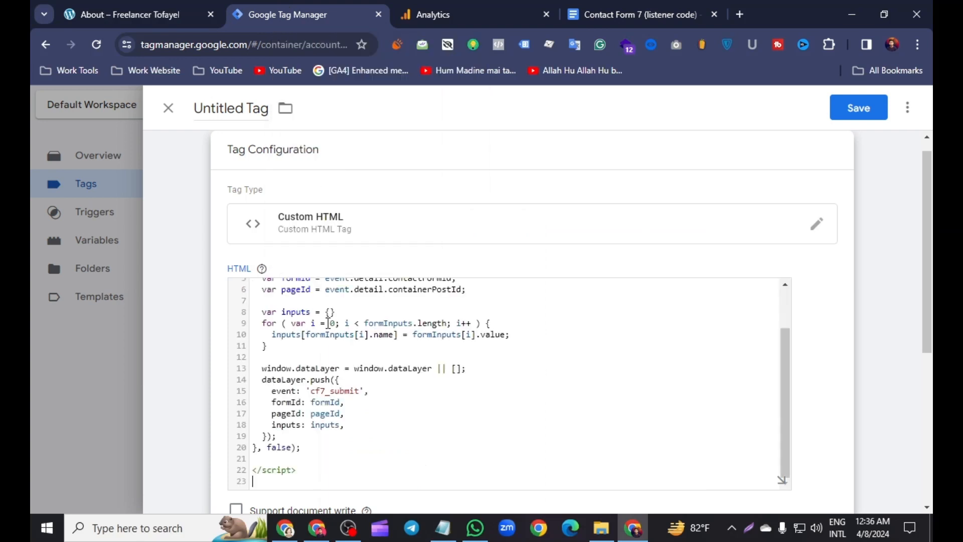
scroll(346, 317, up, 2)
Step: Name the new tag "cHTML - cf7 - Tag"
click(245, 106)
key(BackSpace)
key(BackSpace)
key(BackSpace)
key(BackSpace)
key(BackSpace)
key(BackSpace)
key(BackSpace)
key(BackSpace)
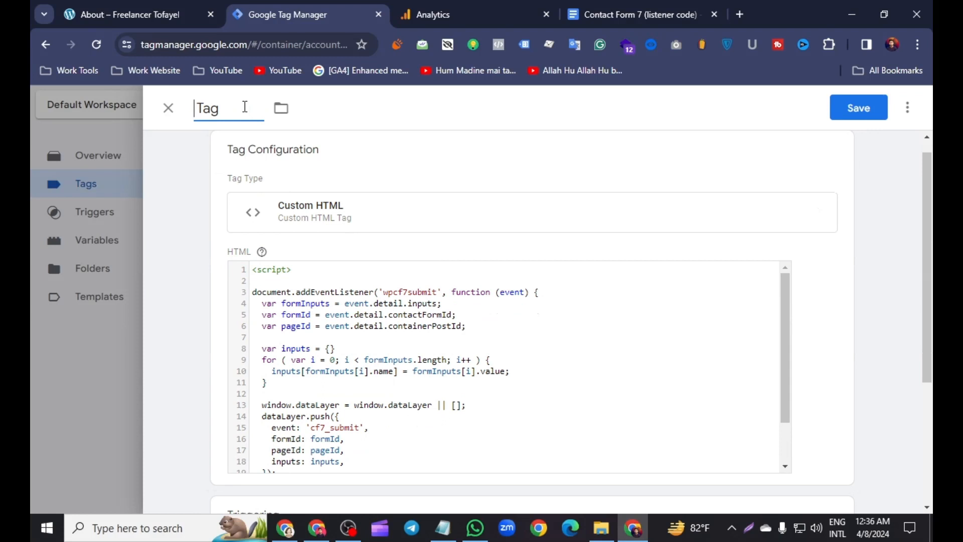
text(c)
text(H)
text(TML)
key(BackSpace)
text(ML )
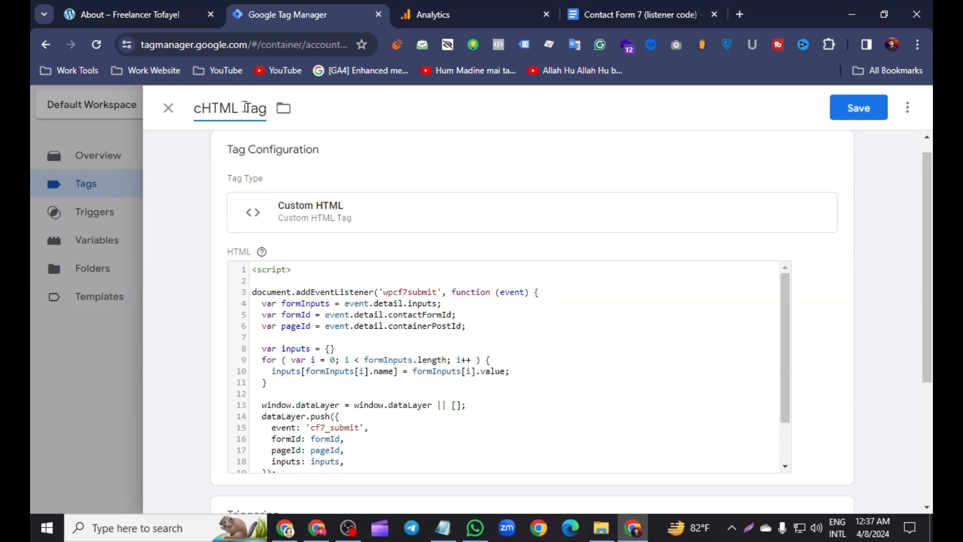
text(- c)
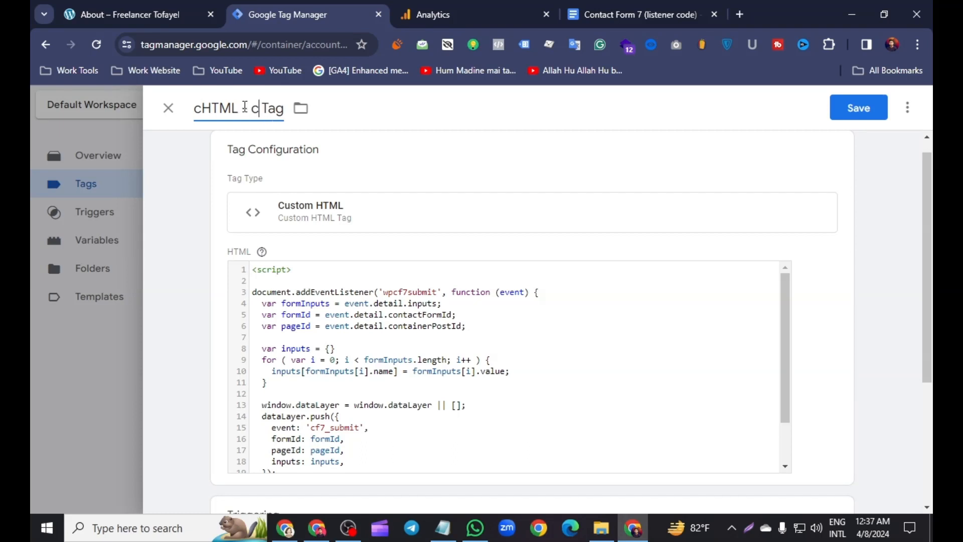
text(f7 -)
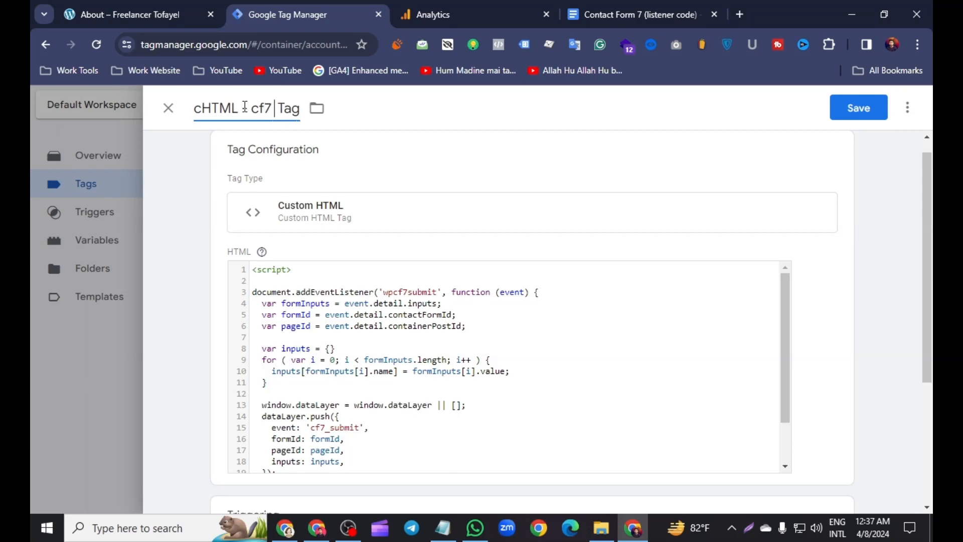
Step: Assign the All Pages trigger to the listener tag and save it
scroll(354, 161, down, 4)
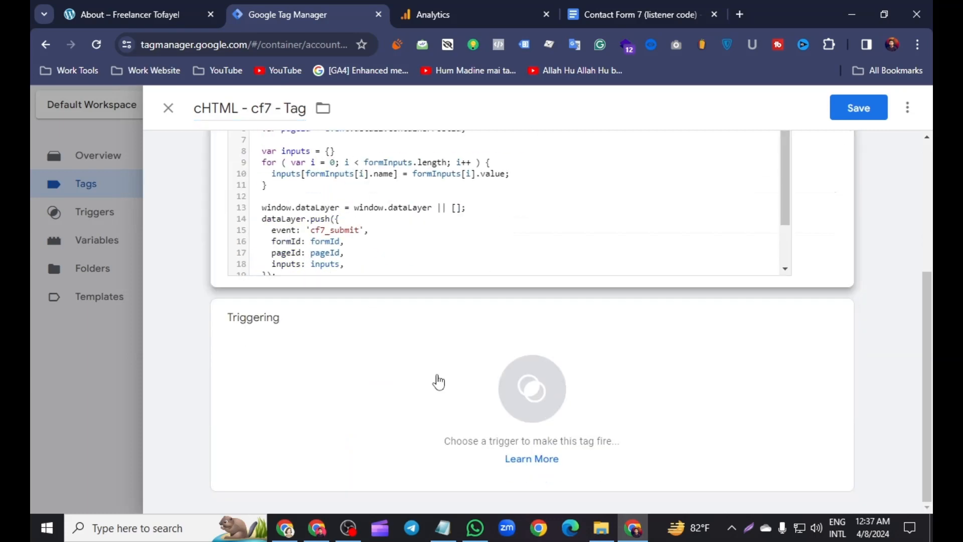
click(540, 412)
click(230, 170)
scroll(489, 274, up, 4)
click(847, 114)
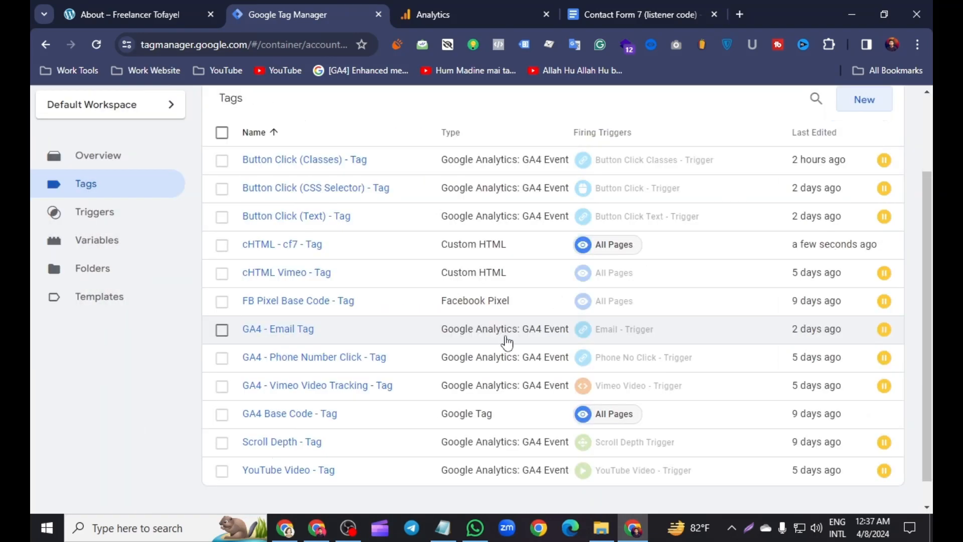
Step: Submit and publish the workspace changes without a version name or description, then close the version summary
scroll(167, 441, up, 2)
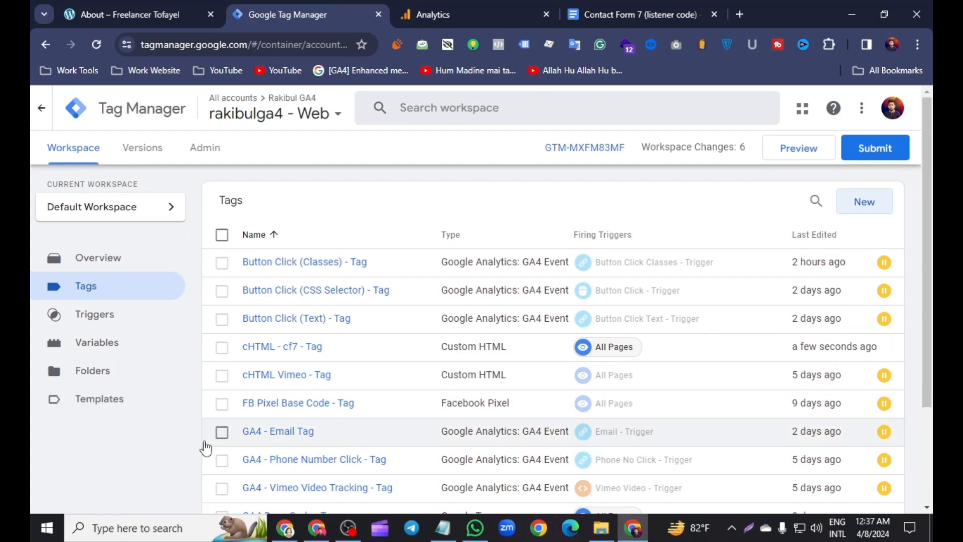
scroll(186, 437, down, 1)
scroll(186, 431, down, 2)
scroll(187, 426, up, 3)
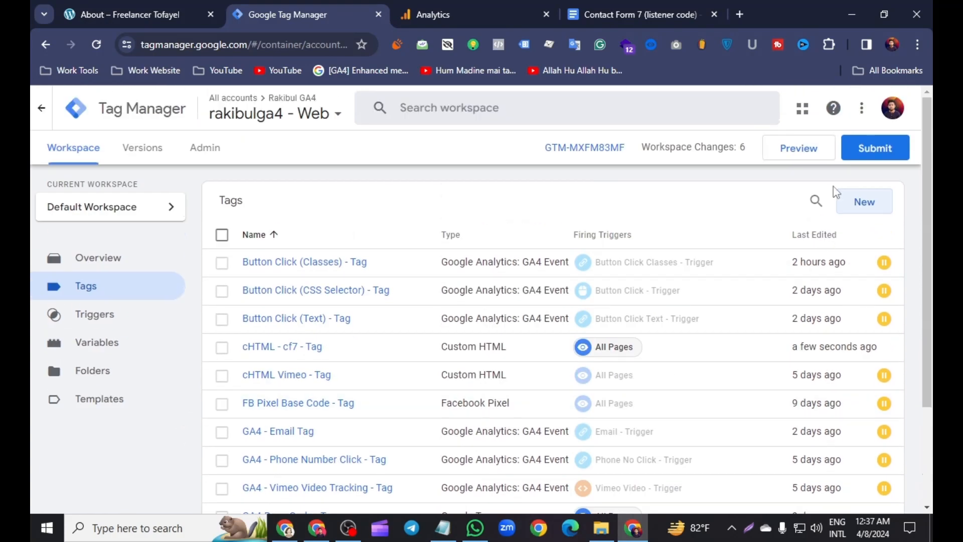
click(861, 150)
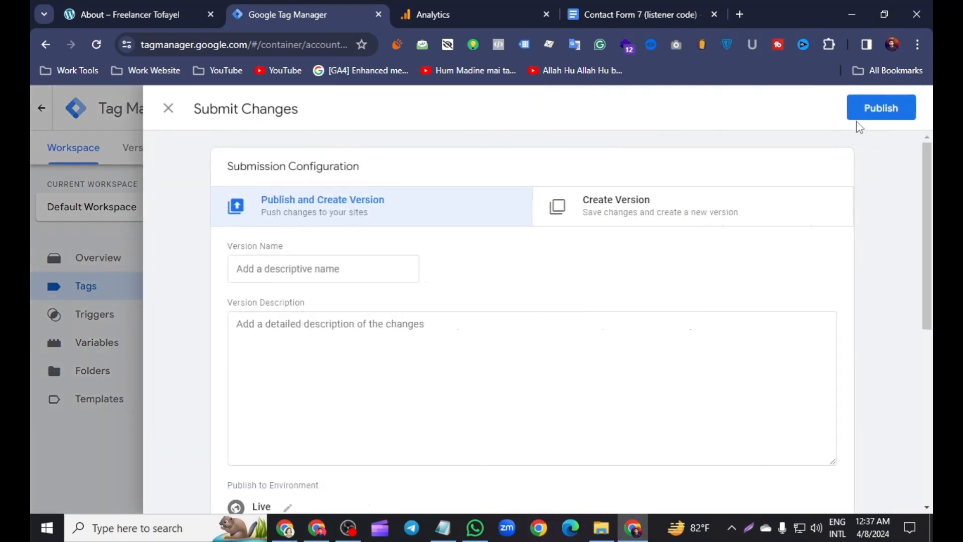
click(858, 116)
click(666, 479)
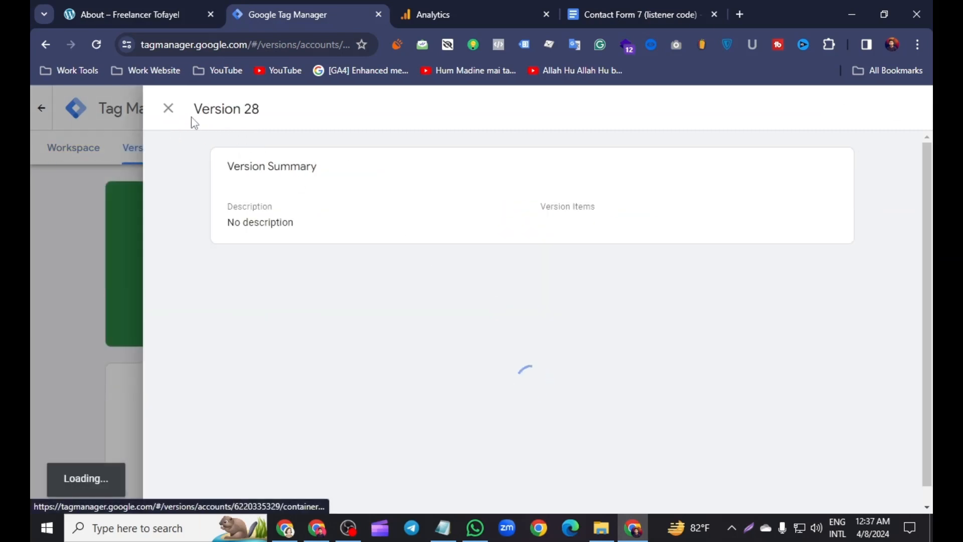
click(167, 108)
Step: Return to the workspace, connect the container preview to the website, and open the contact form on its About page
click(81, 159)
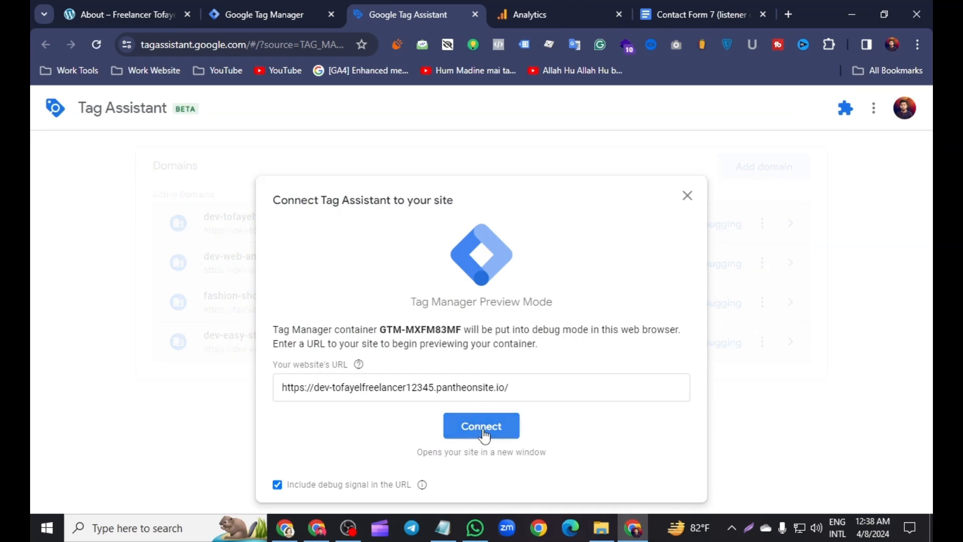
click(481, 428)
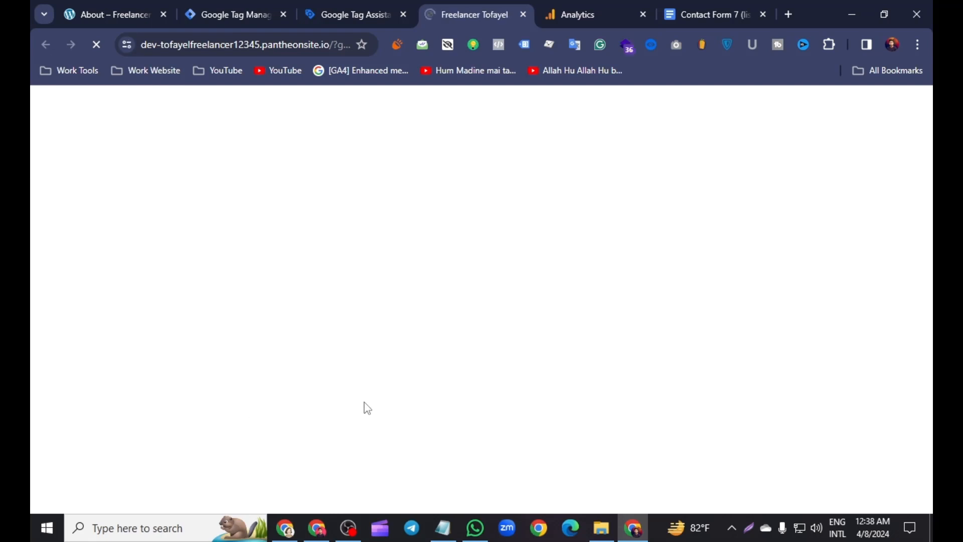
scroll(528, 326, down, 2)
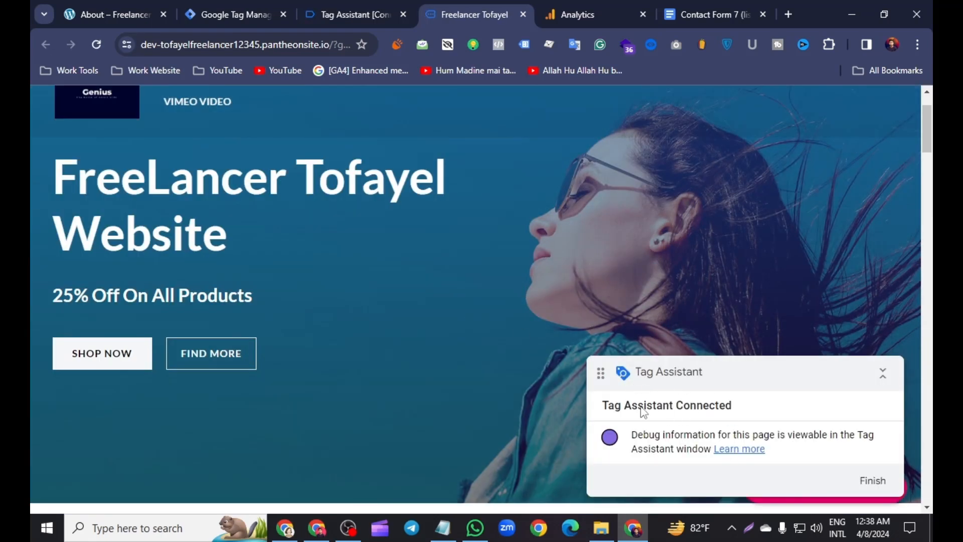
scroll(397, 356, up, 2)
click(596, 130)
scroll(387, 293, down, 10)
scroll(388, 293, down, 10)
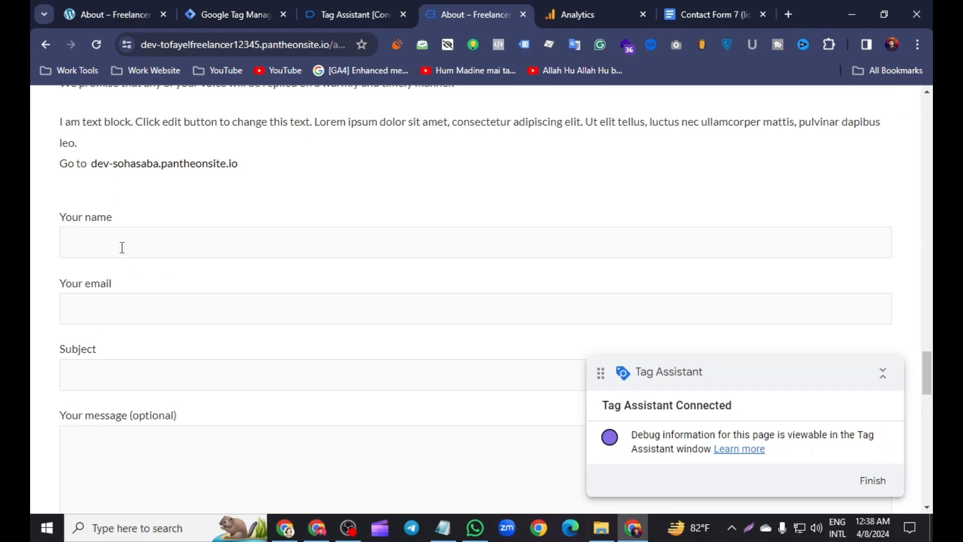
Step: Fill in the contact form with name, email, subject "web analytics" and message "hello", and submit it
click(122, 247)
click(190, 292)
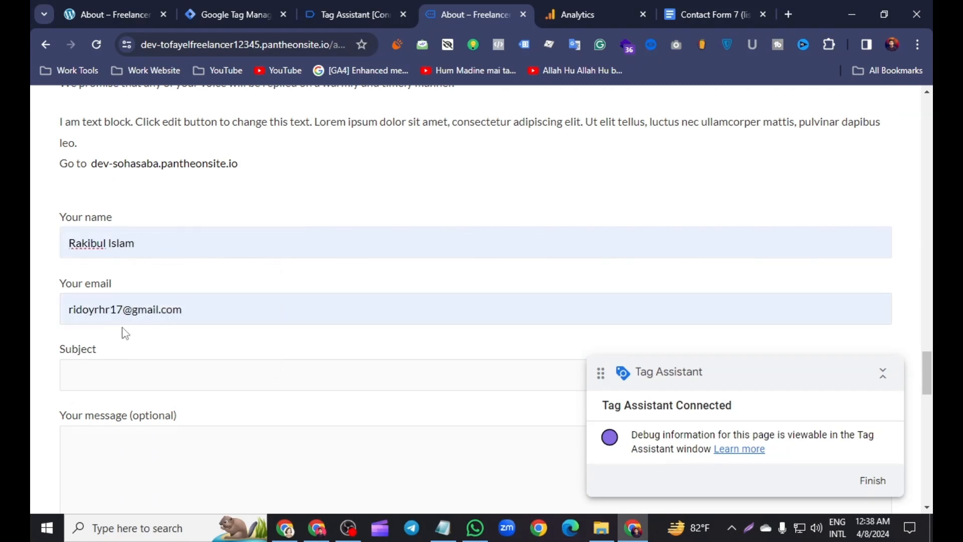
click(104, 380)
click(157, 444)
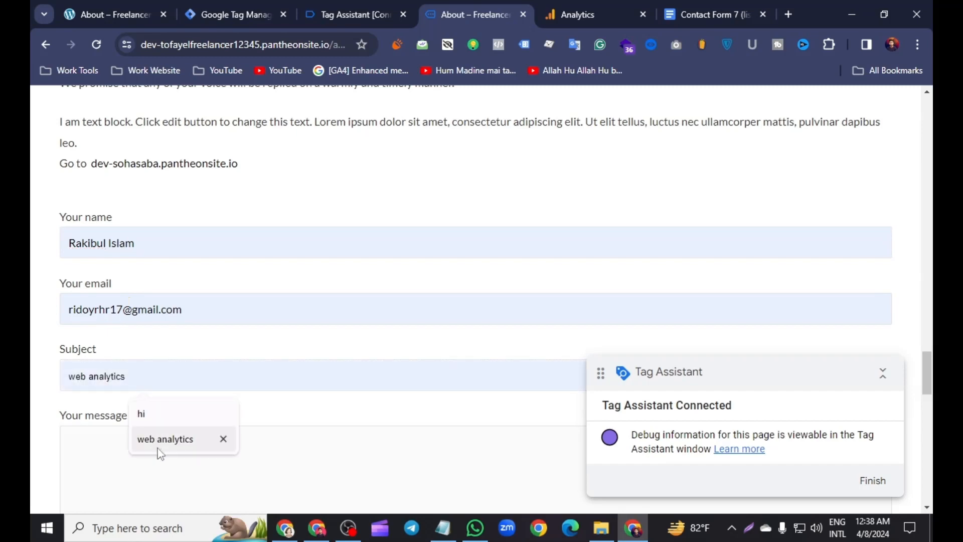
click(110, 433)
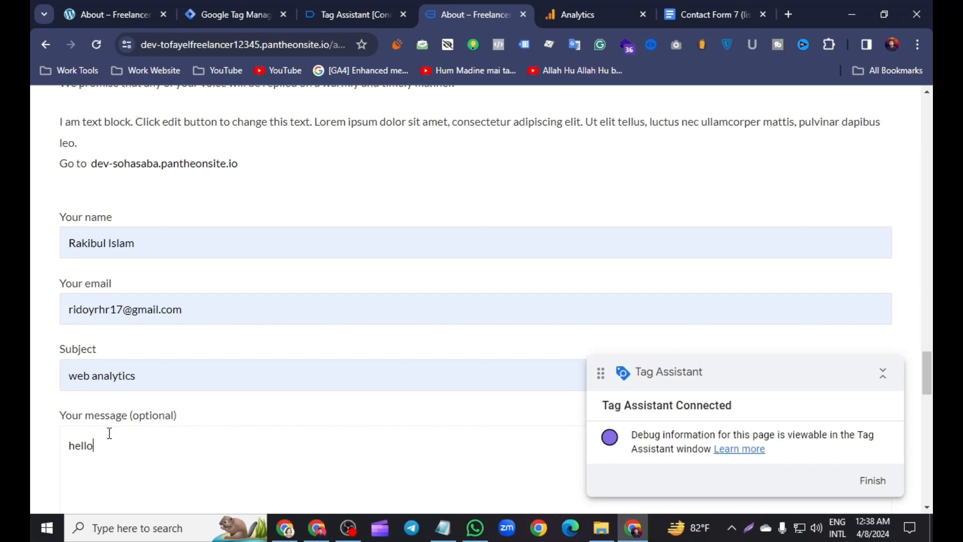
scroll(109, 433, down, 5)
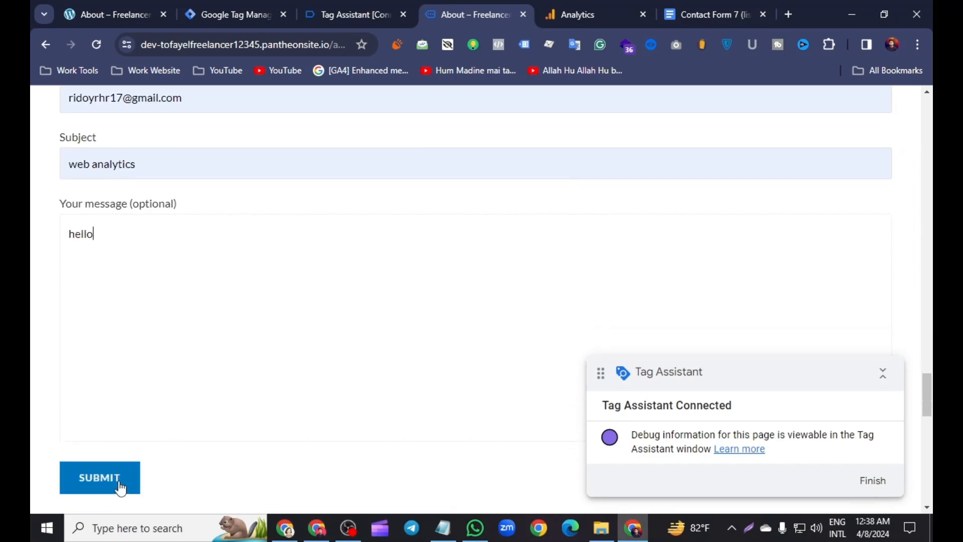
scroll(242, 436, up, 6)
scroll(243, 436, up, 2)
Step: Switch to Tag Assistant, dismiss the connection notice, and expand the API call of the cf7_submit event
click(362, 11)
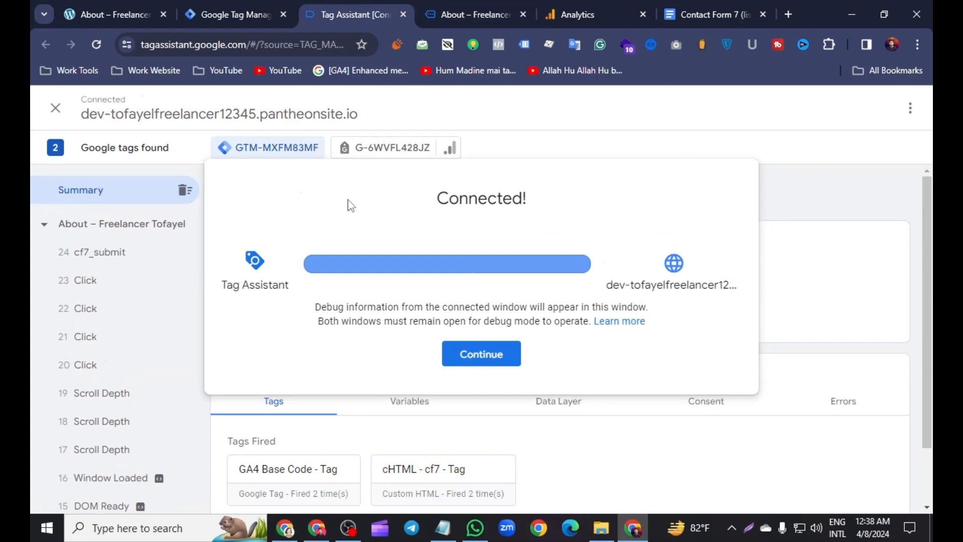
click(477, 357)
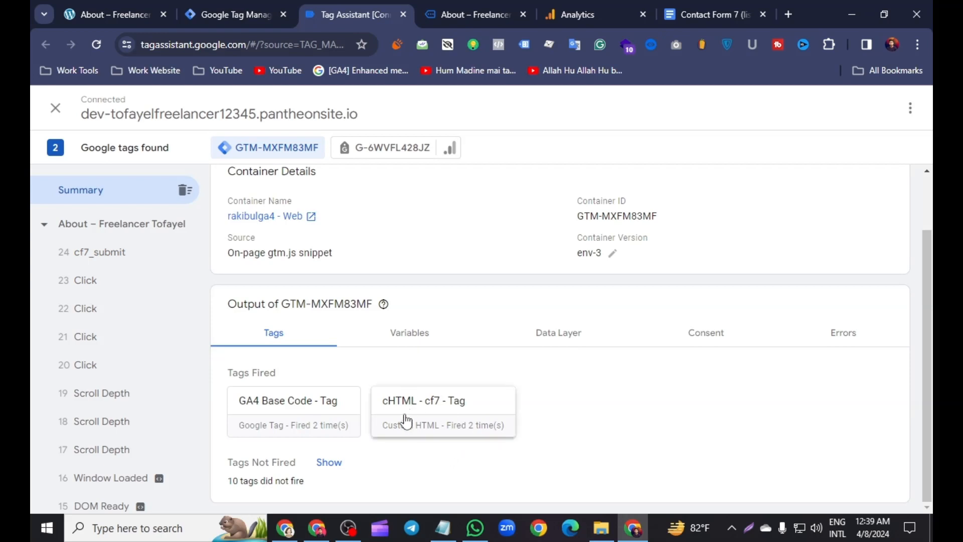
scroll(401, 426, up, 1)
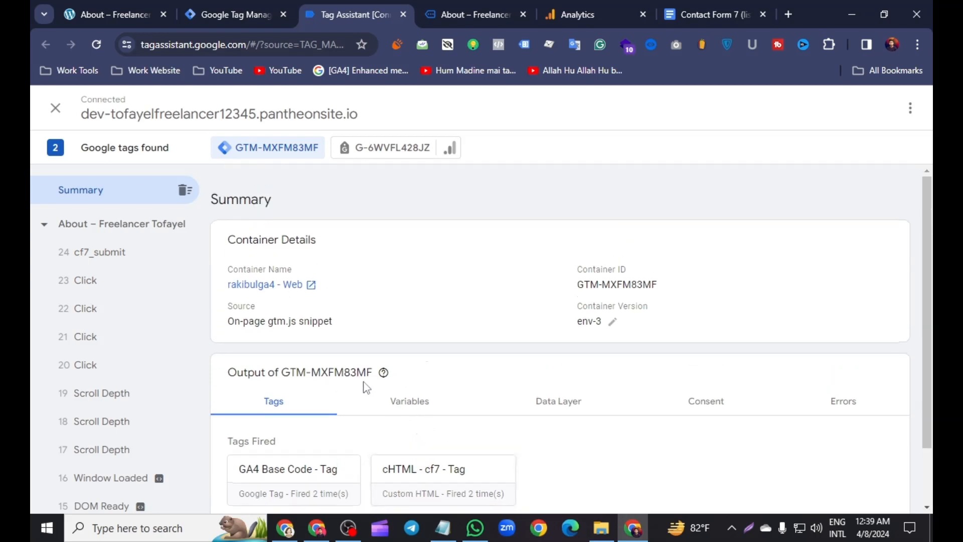
click(115, 261)
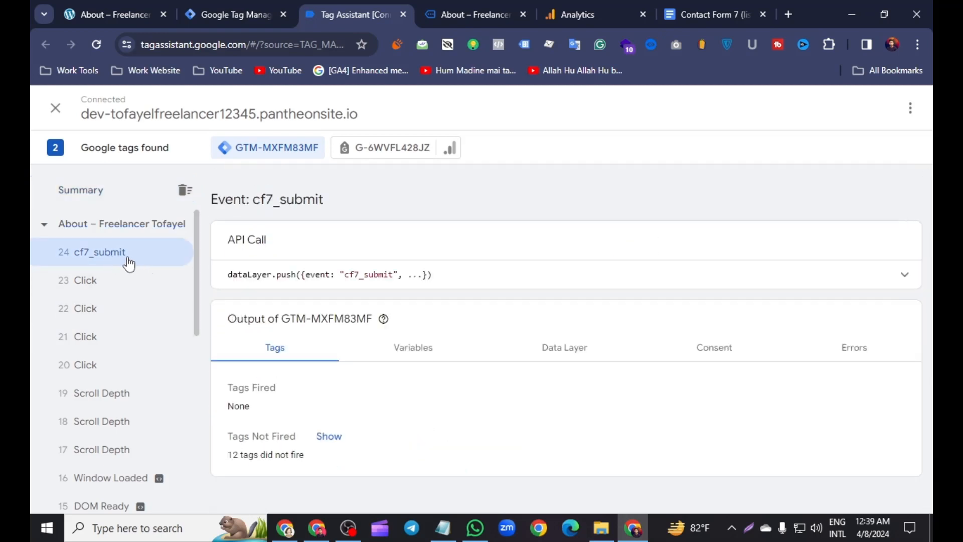
click(900, 274)
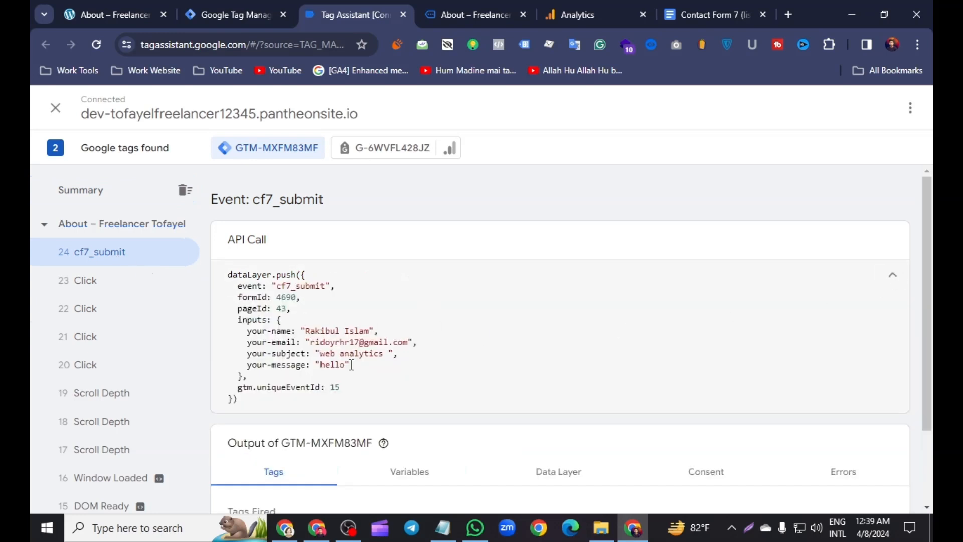
Step: Examine the form ID, page ID and submitted form inputs in the cf7_submit data layer push
drag(285, 350, 232, 328)
click(274, 343)
drag(359, 367, 245, 346)
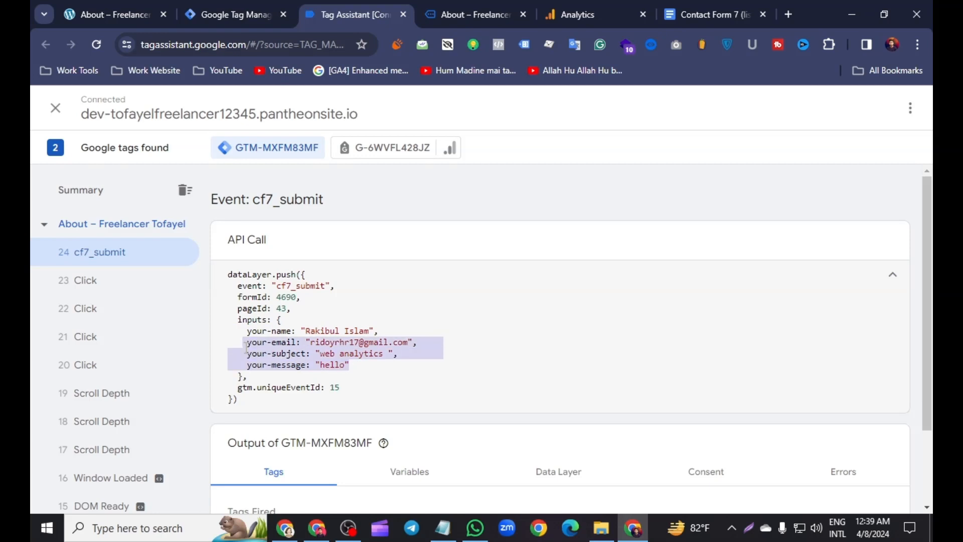
drag(237, 296, 258, 298)
click(289, 342)
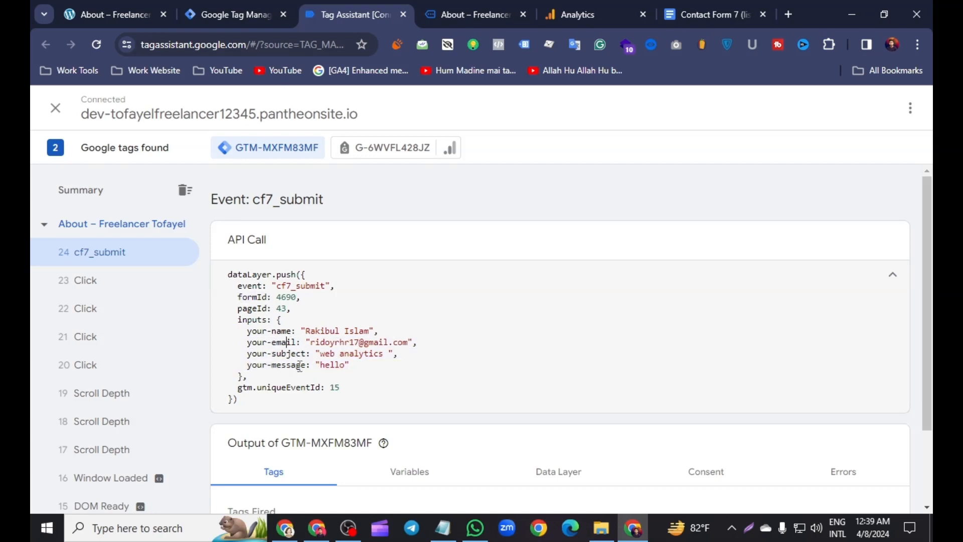
drag(357, 372, 235, 301)
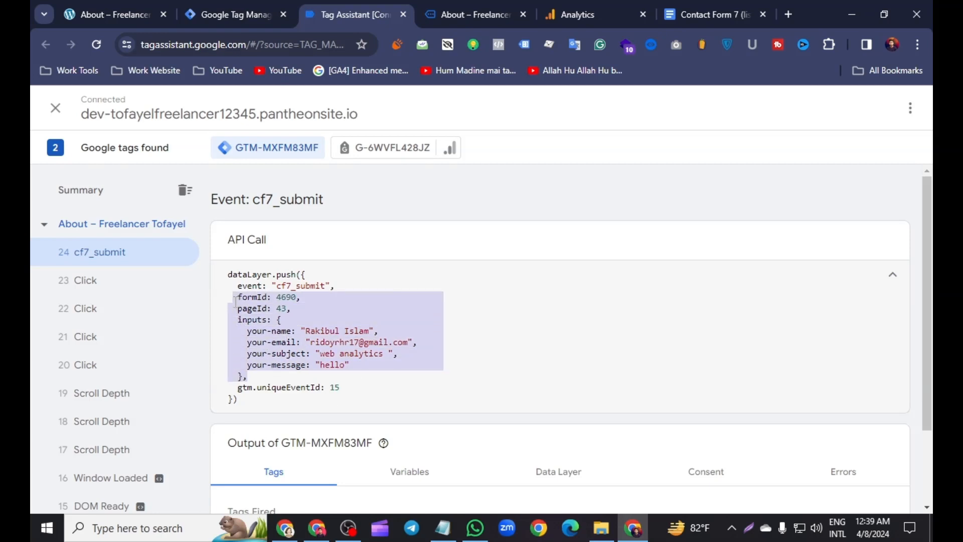
click(307, 344)
drag(359, 370, 226, 291)
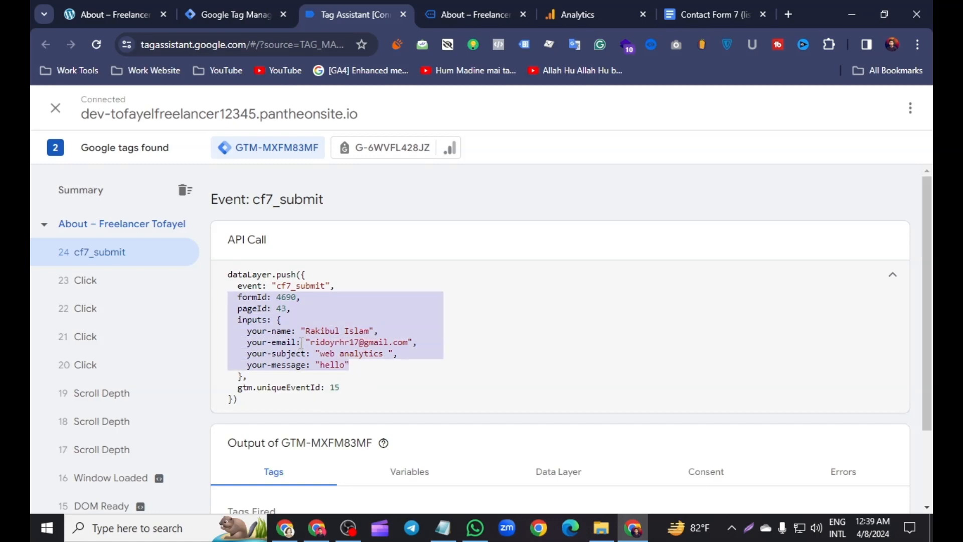
click(369, 368)
Step: Return to Google Tag Manager and create a new tag of type Google Analytics: GA4 Event
click(236, 5)
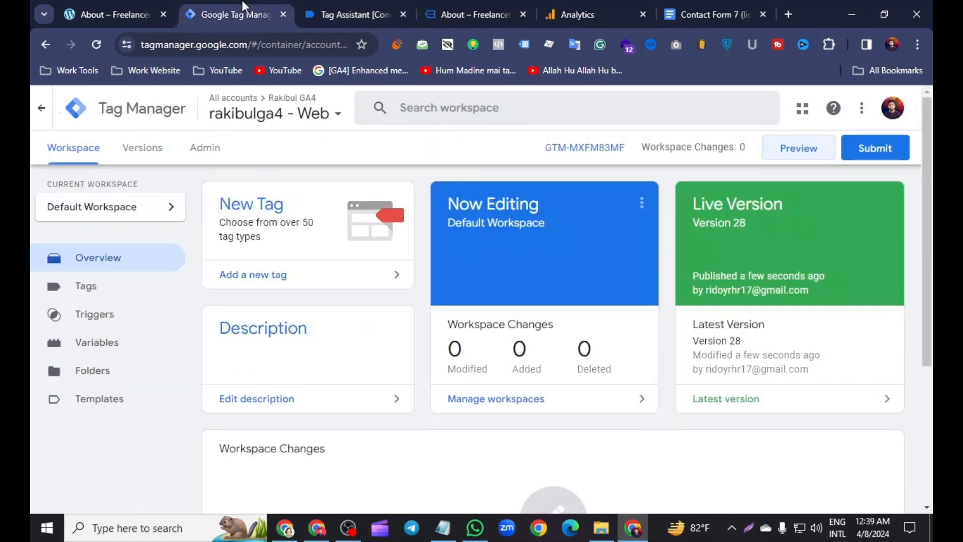
click(103, 286)
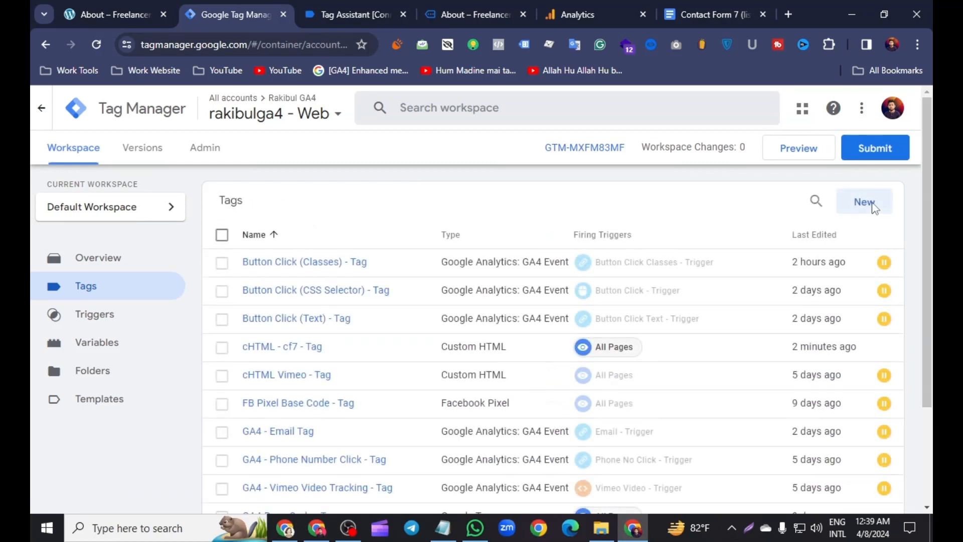
click(870, 203)
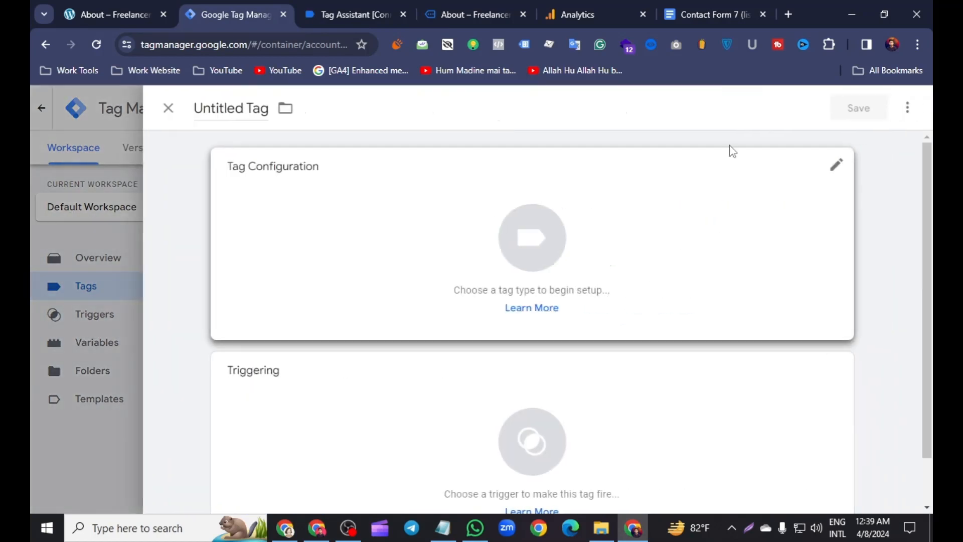
click(748, 211)
scroll(575, 313, down, 3)
scroll(575, 313, up, 3)
click(571, 228)
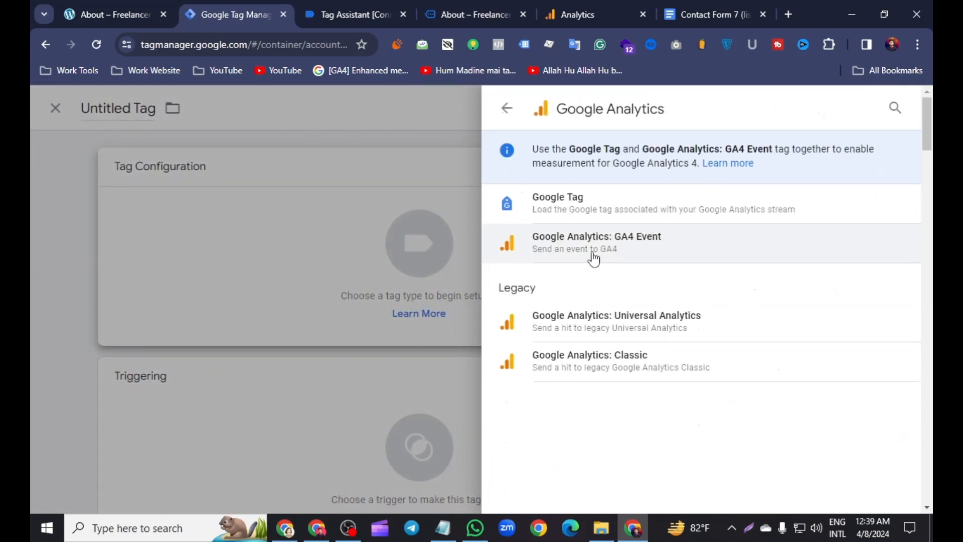
click(593, 256)
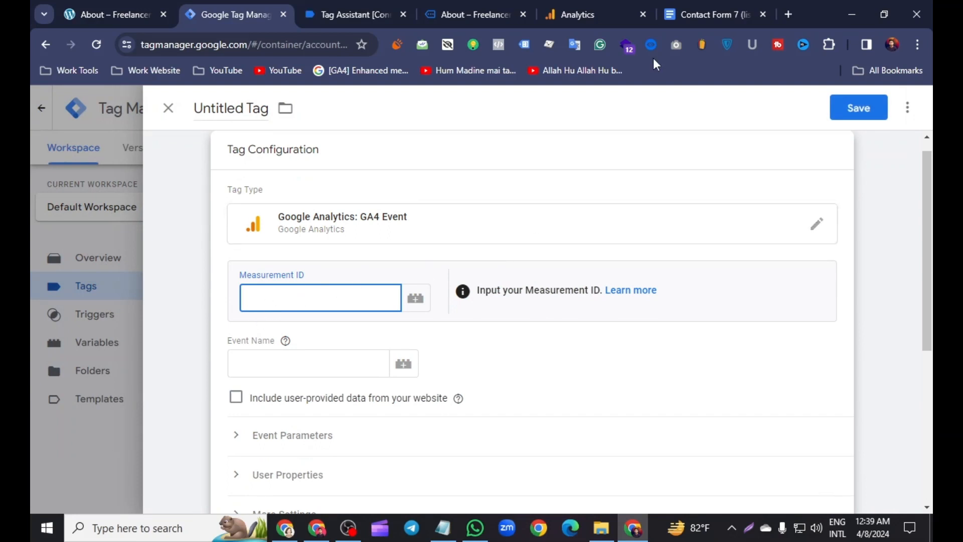
Step: Copy measurement ID G-6WVFL428JZ from the web stream details in Google Analytics and paste it into the new tag in Google Tag Manager
click(582, 15)
click(81, 490)
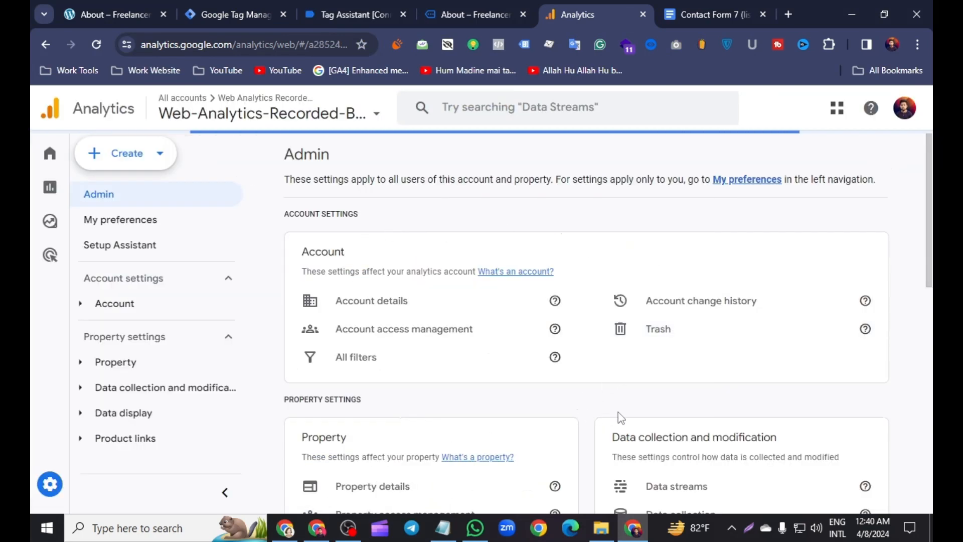
scroll(652, 401, down, 3)
click(671, 345)
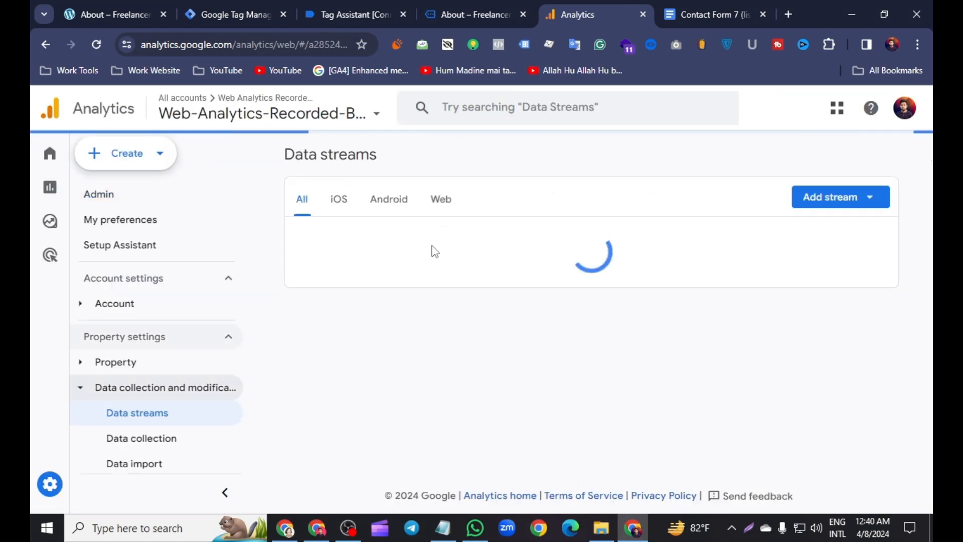
click(374, 258)
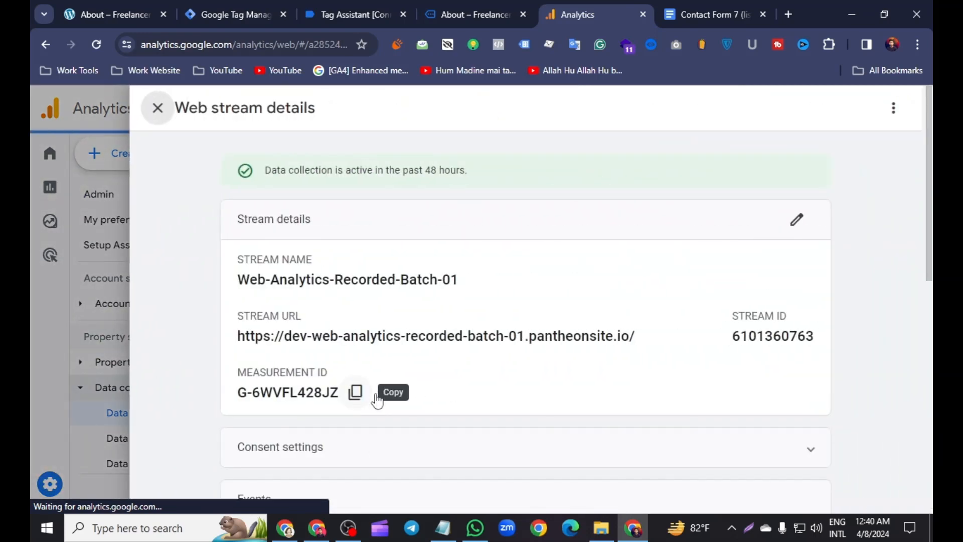
click(263, 10)
right_click(268, 303)
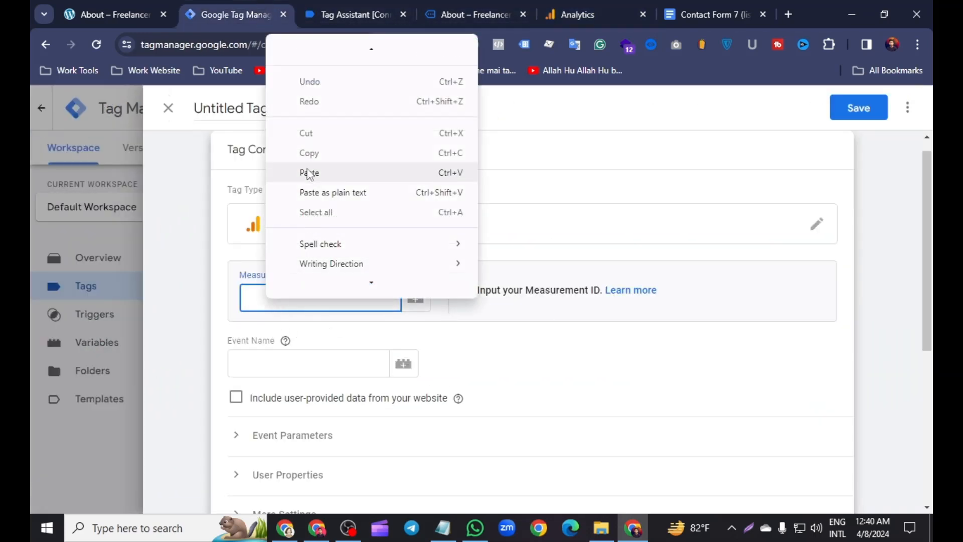
click(306, 172)
Step: Name the event contact_form_7 and add five empty event parameter rows to the tag
click(252, 372)
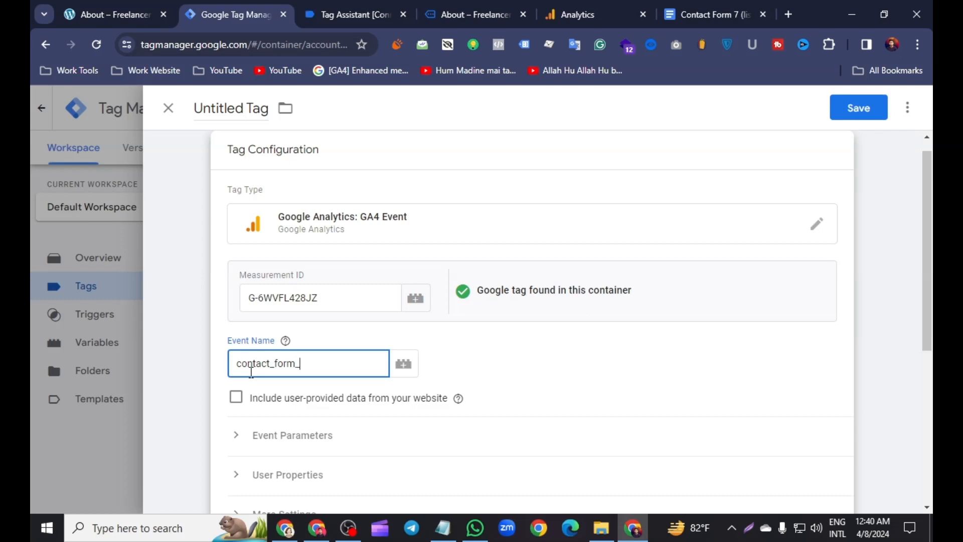
scroll(500, 311, down, 4)
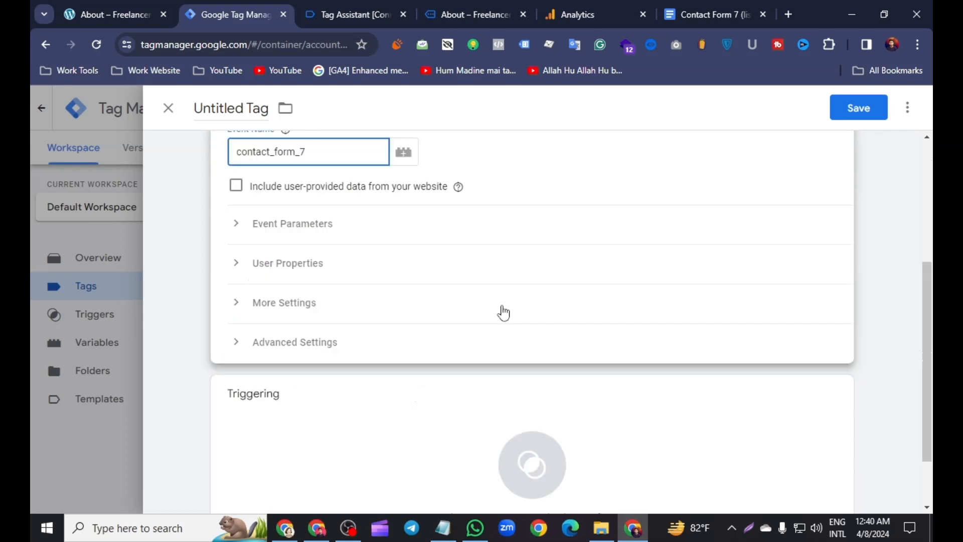
click(261, 224)
click(288, 332)
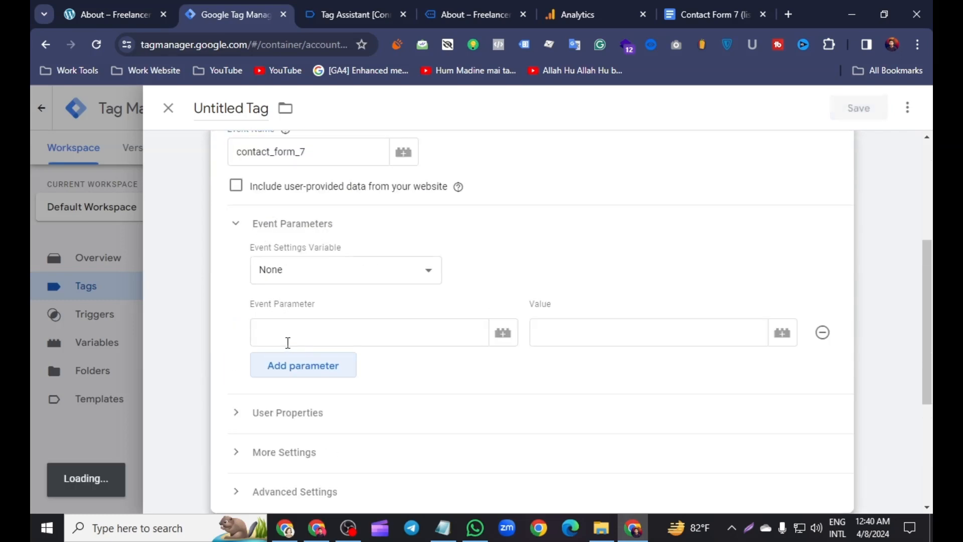
click(292, 375)
click(299, 406)
click(300, 446)
click(283, 330)
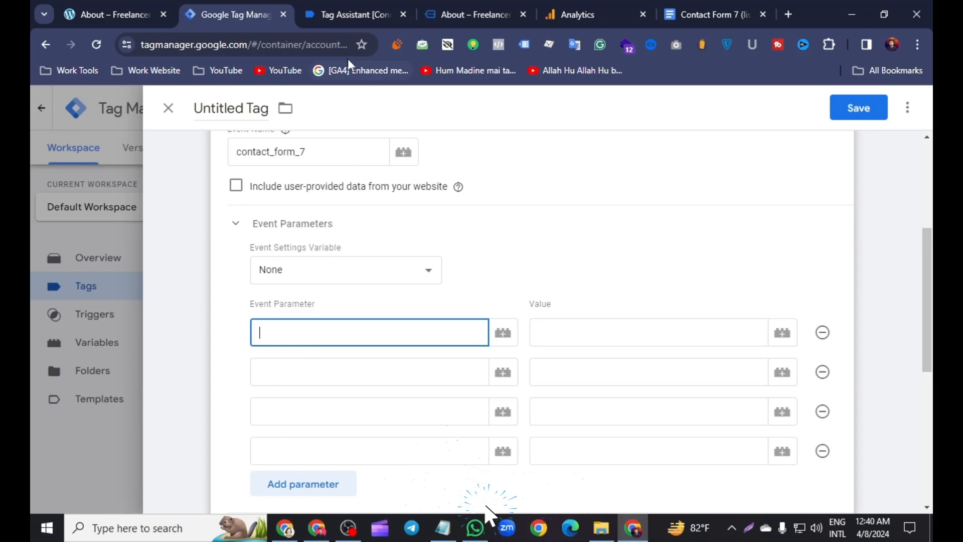
click(316, 484)
scroll(318, 477, down, 2)
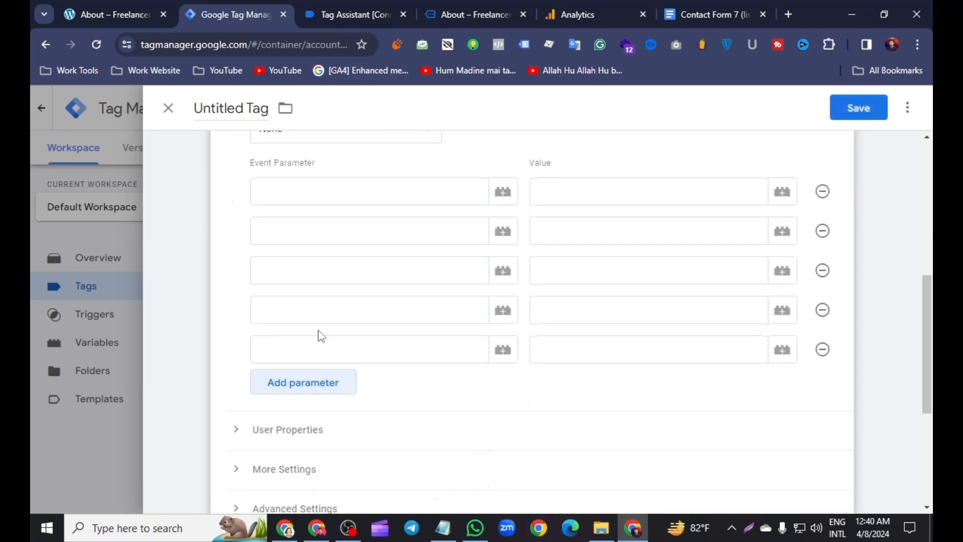
scroll(318, 333, up, 1)
Step: Switch to Tag Assistant and review the key names in the cf7_submit data layer push
click(328, 9)
drag(236, 301, 273, 297)
drag(241, 330, 294, 332)
drag(230, 350, 274, 362)
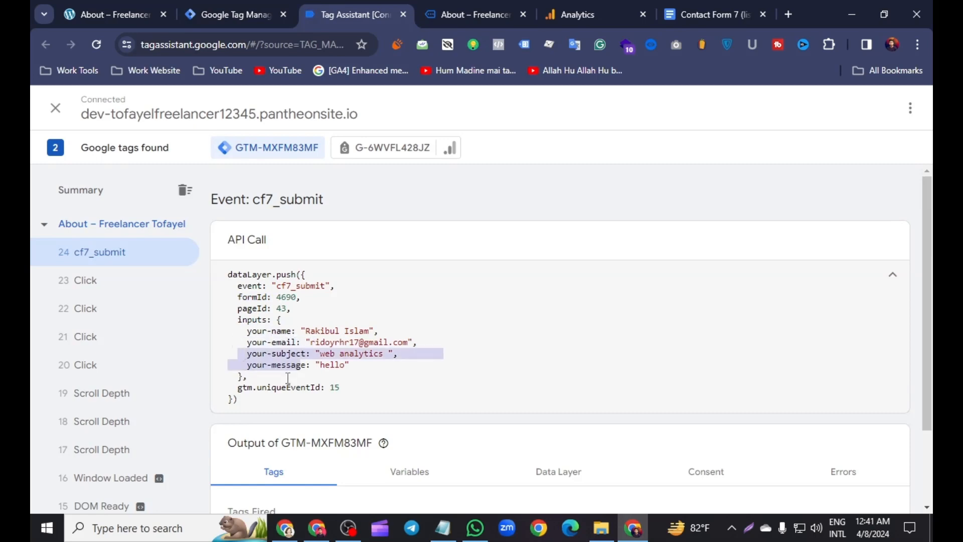
click(288, 377)
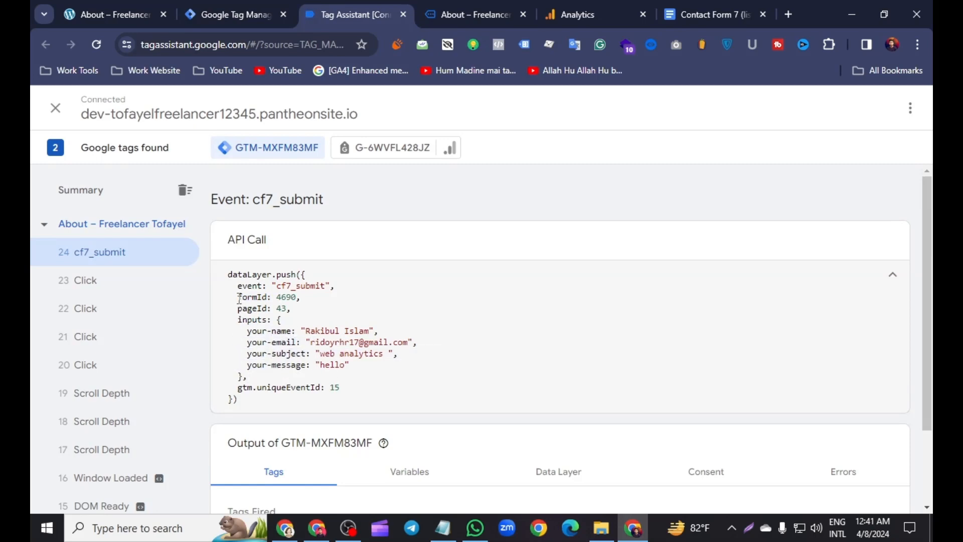
Step: Copy the formId key from Tag Assistant into the tag's first event parameter in Google Tag Manager and capitalize it as FormId
drag(238, 297, 266, 297)
right_click(258, 296)
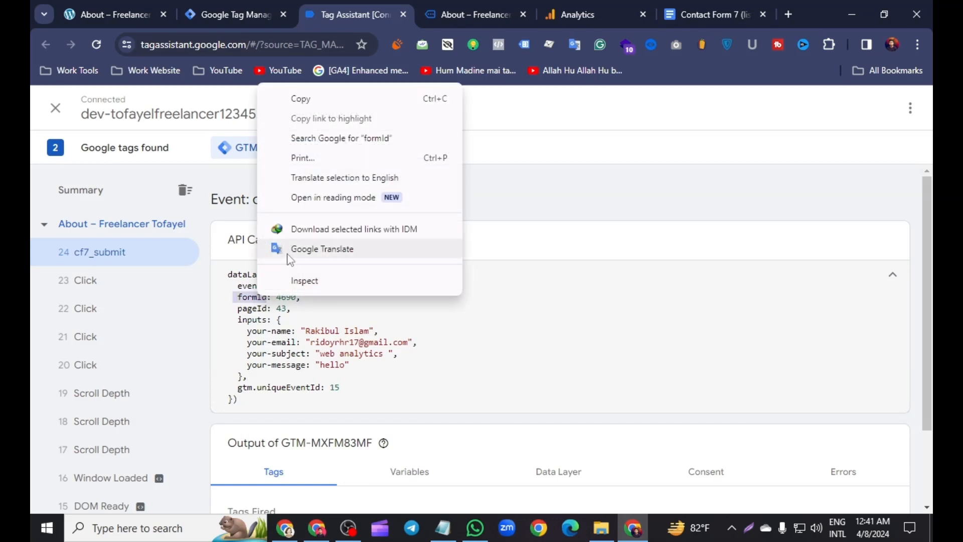
click(299, 98)
click(242, 15)
click(283, 260)
right_click(283, 253)
click(323, 388)
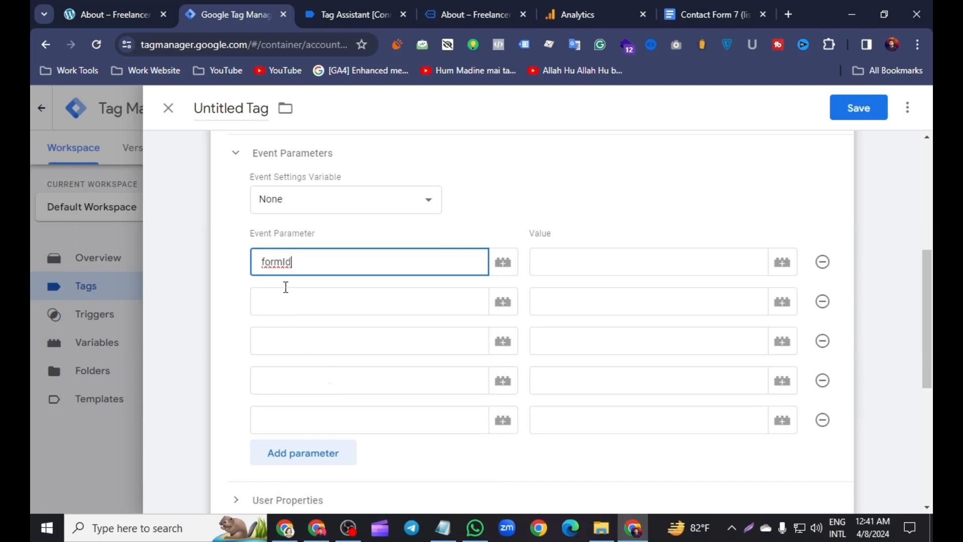
click(268, 258)
key(BackSpace)
text(F)
Step: Start a new variable of type Data Layer Variable for the FormId parameter's value
click(597, 268)
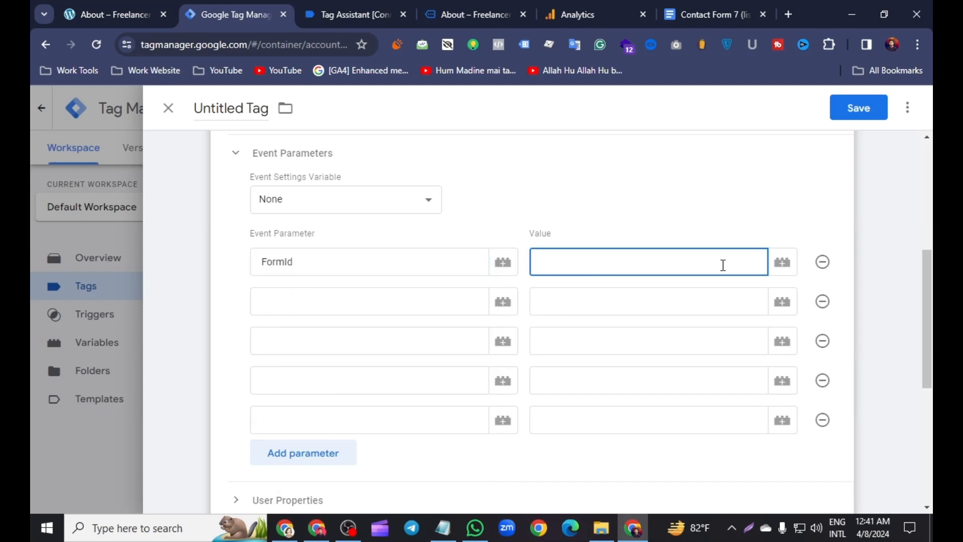
click(782, 262)
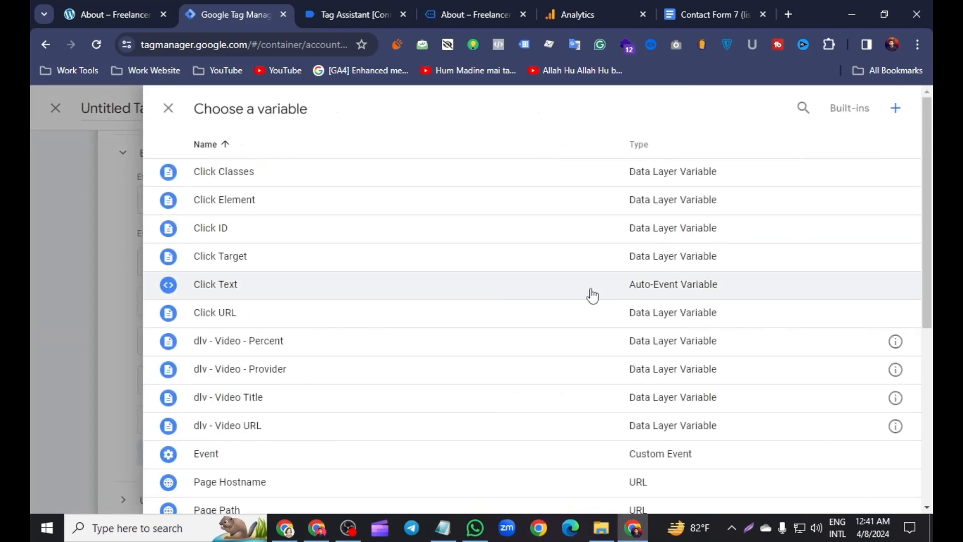
click(168, 108)
click(778, 265)
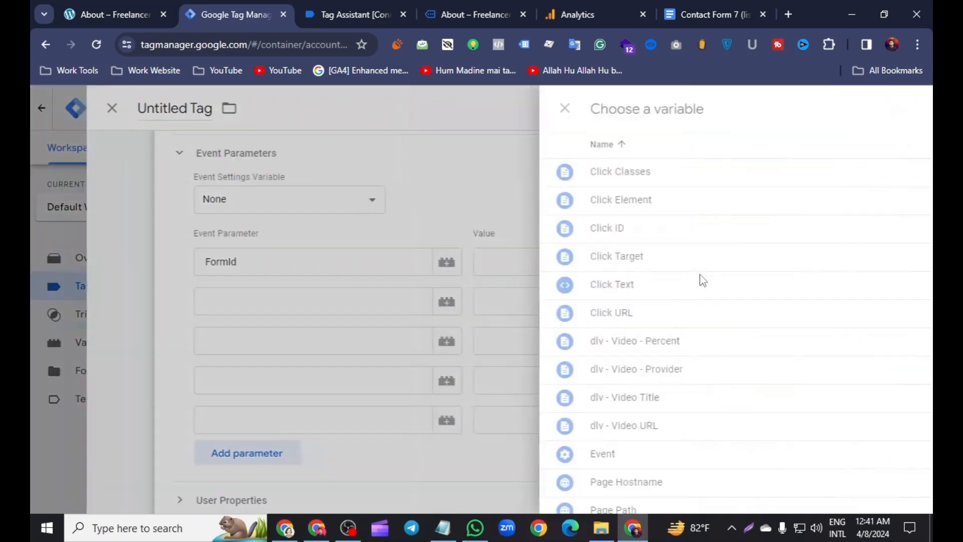
click(896, 106)
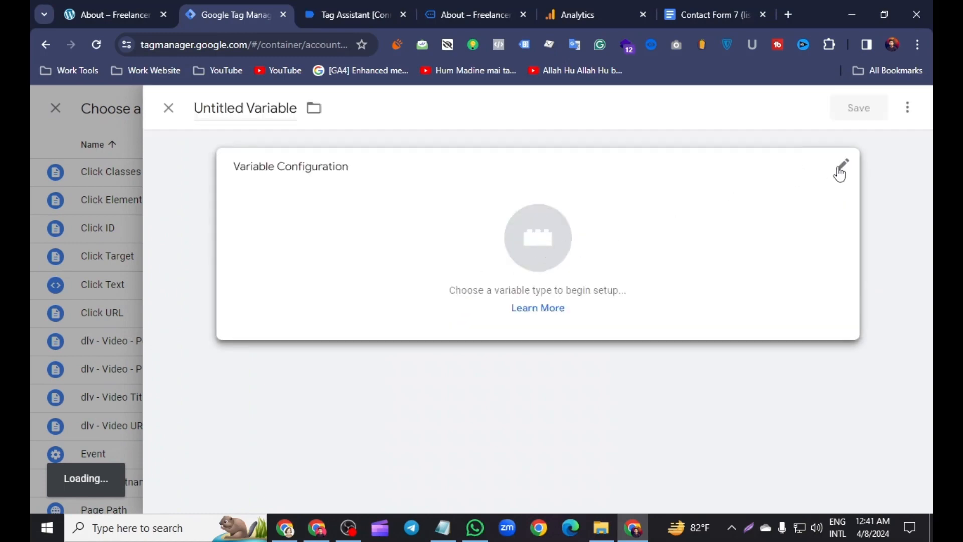
click(837, 170)
scroll(531, 349, down, 3)
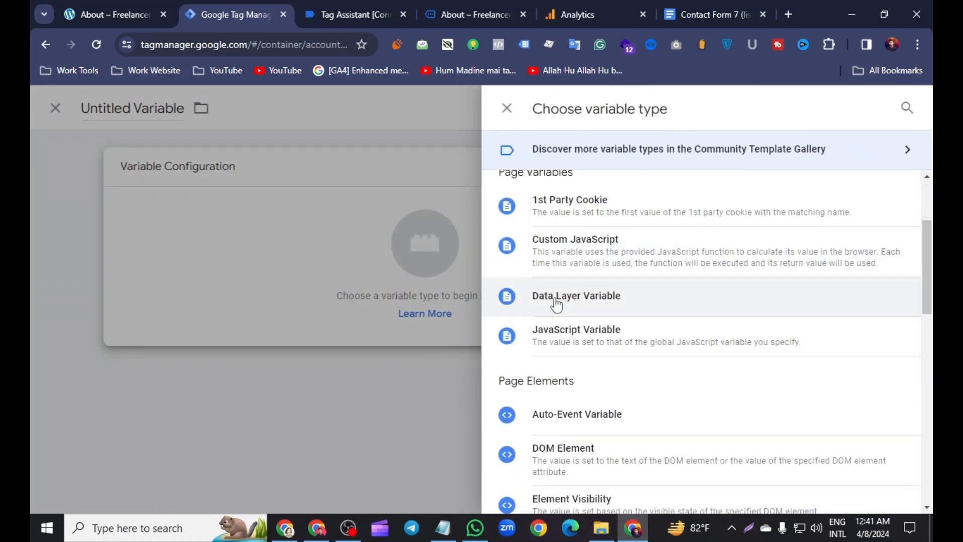
click(582, 303)
click(295, 306)
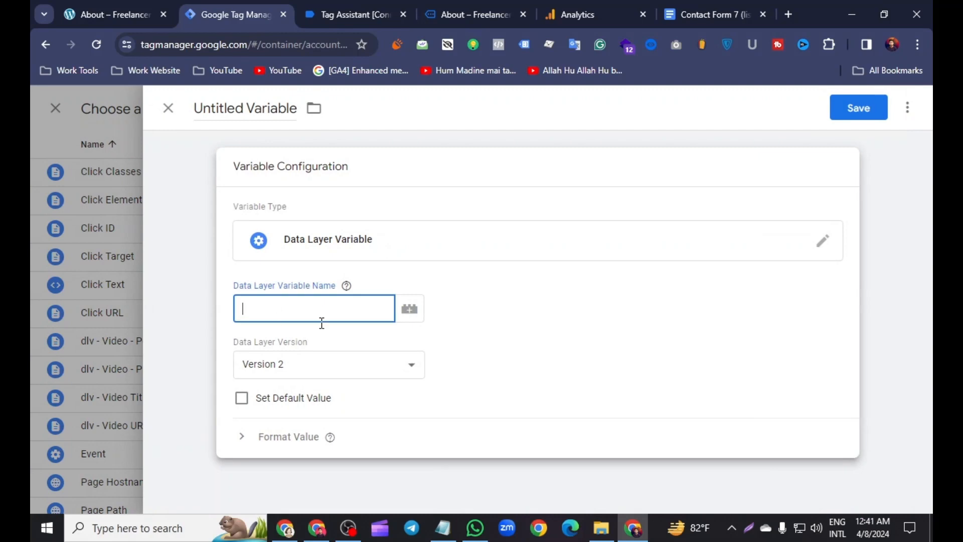
Step: Copy the formId key from Tag Assistant's cf7_submit event into the new variable's Data Layer Variable Name in Google Tag Manager
click(356, 14)
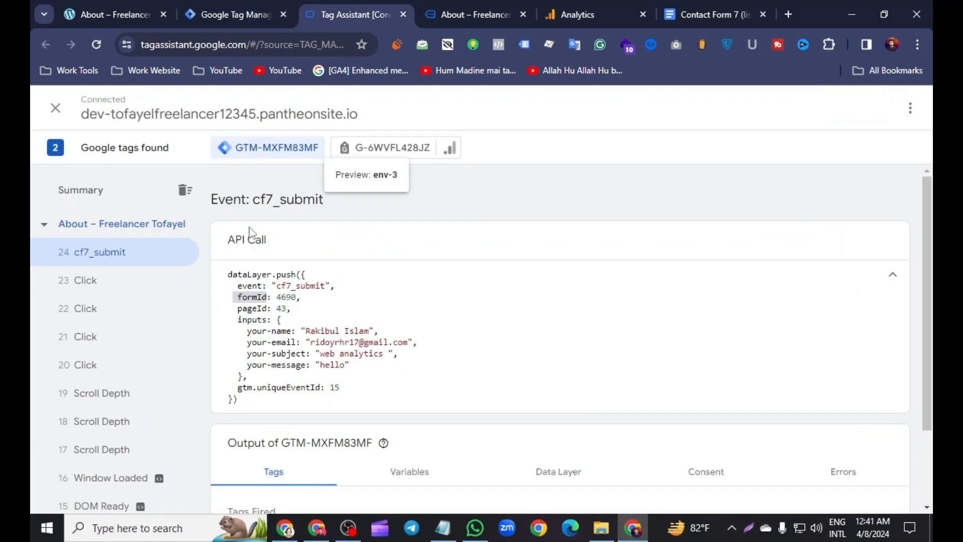
right_click(249, 301)
click(295, 98)
click(232, 8)
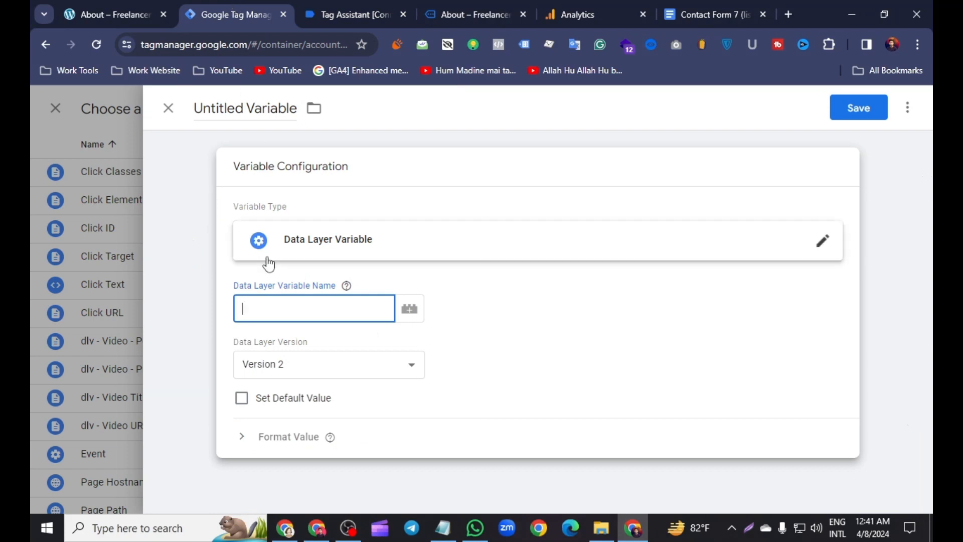
right_click(258, 307)
click(301, 167)
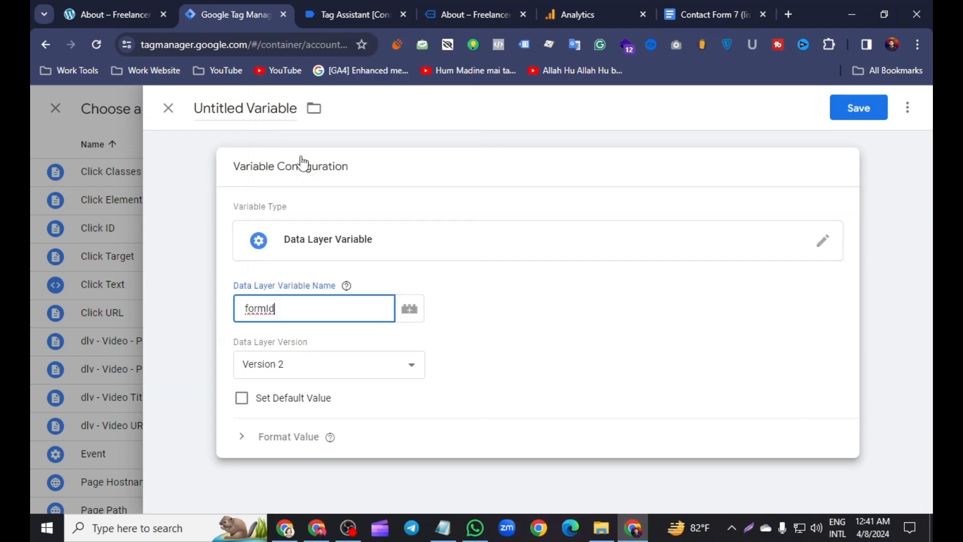
Step: Name the data layer variable dlv - cf7 - formId and save it as the FormId parameter's value
click(239, 107)
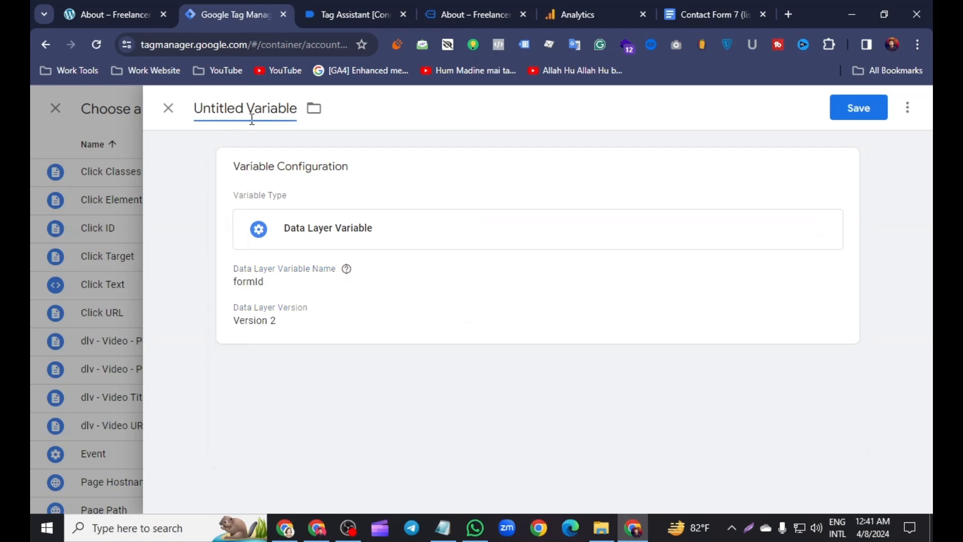
key(BackSpace)
key(BackSpace)
key(BackSpace)
key(BackSpace)
key(BackSpace)
key(BackSpace)
key(BackSpace)
key(BackSpace)
key(BackSpace)
key(BackSpace)
key(BackSpace)
key(BackSpace)
key(BackSpace)
key(BackSpace)
key(BackSpace)
key(BackSpace)
key(BackSpace)
text(dl)
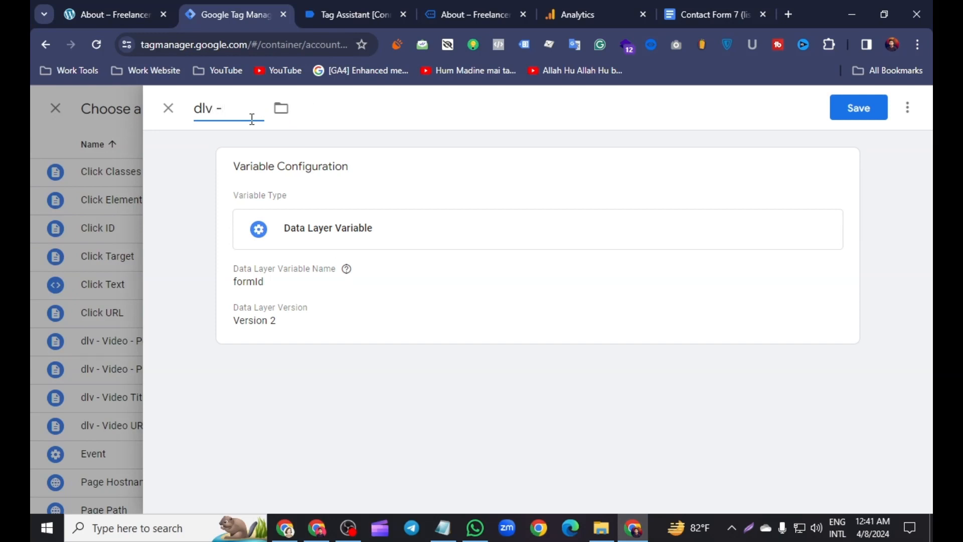
text(v -)
right_click(241, 114)
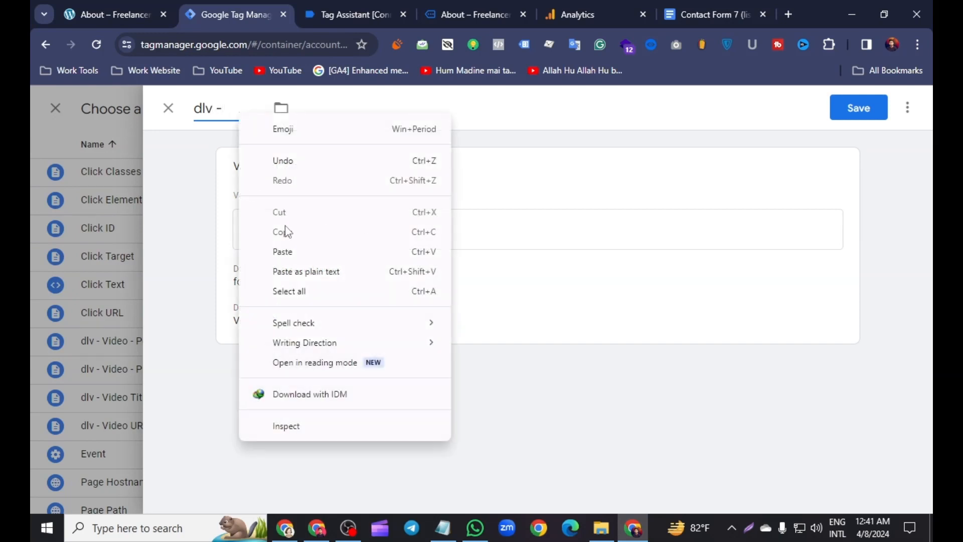
click(232, 112)
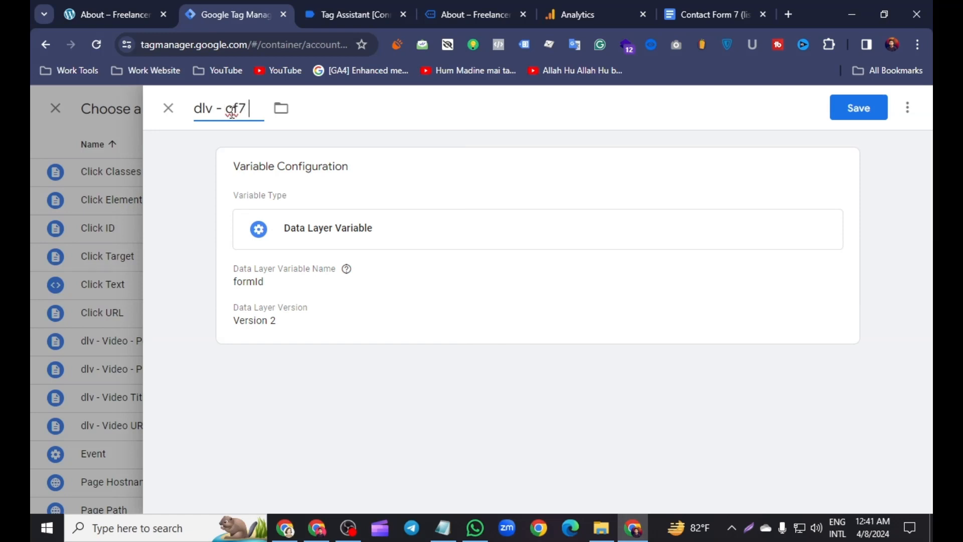
text(cf7 -)
right_click(263, 110)
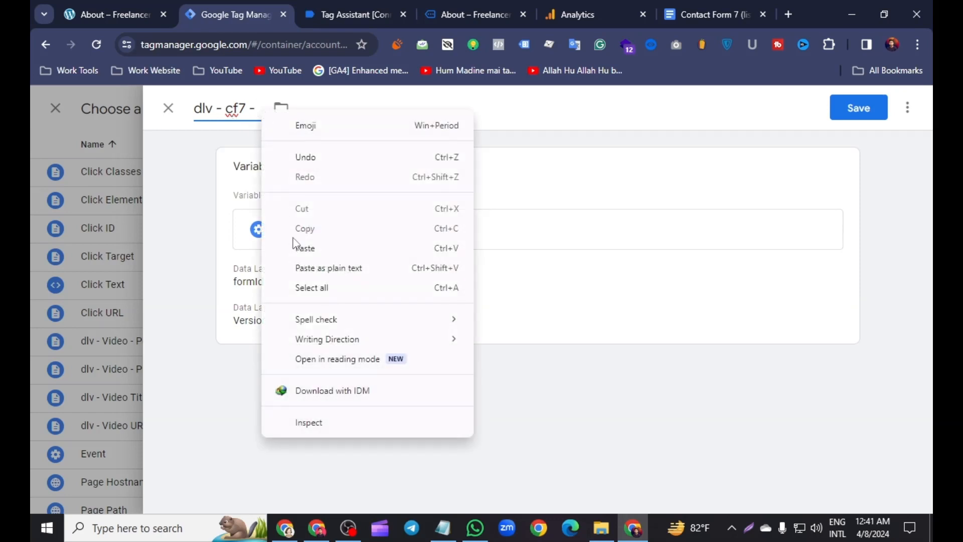
click(301, 247)
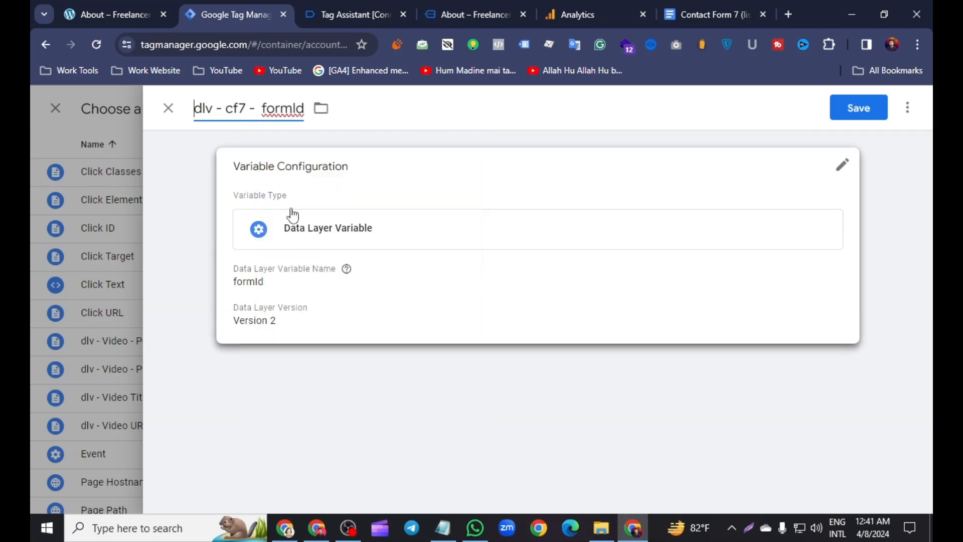
click(858, 116)
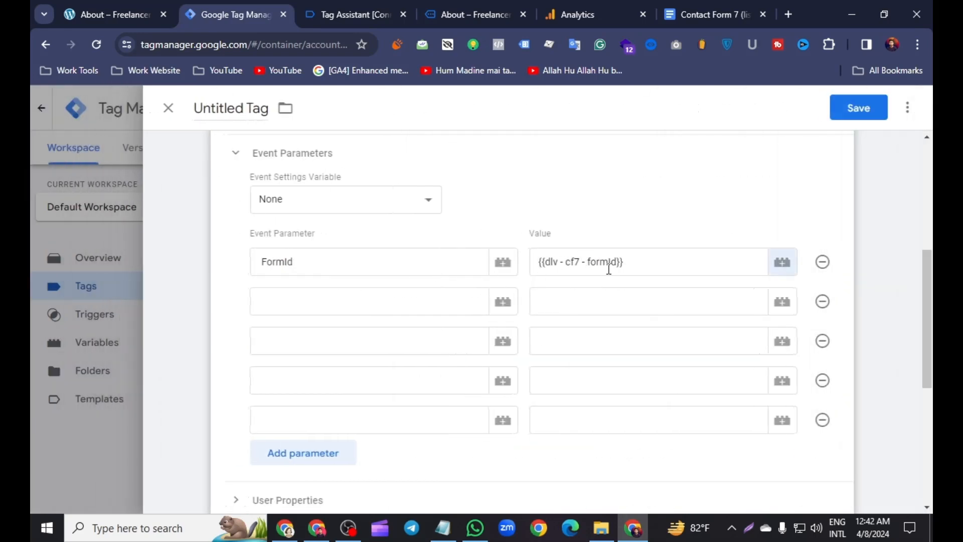
Step: Copy the word name from Tag Assistant's your-name key into the tag's second event parameter in Google Tag Manager and capitalize it as Name
click(394, 304)
click(338, 7)
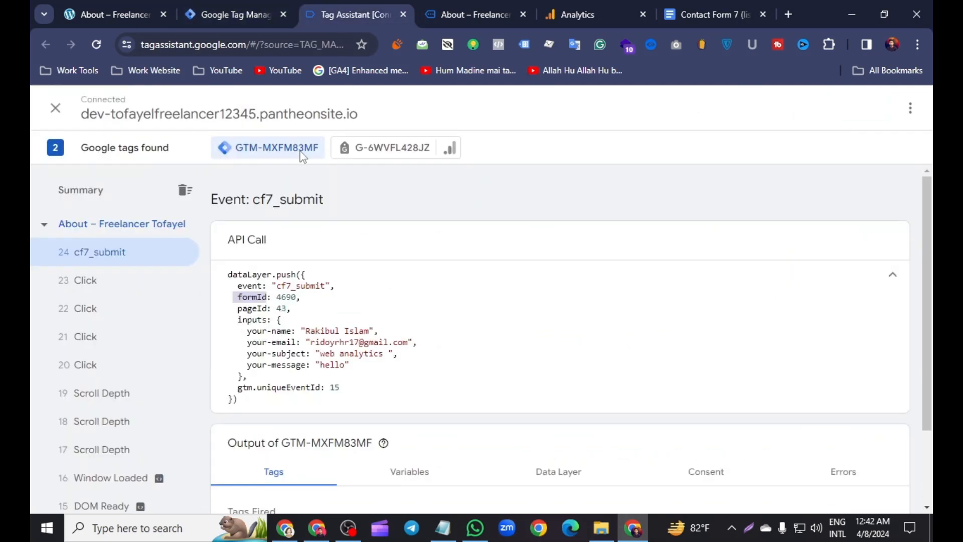
drag(247, 331, 292, 326)
right_click(281, 327)
click(276, 331)
double_click(280, 331)
right_click(284, 331)
click(321, 129)
click(250, 16)
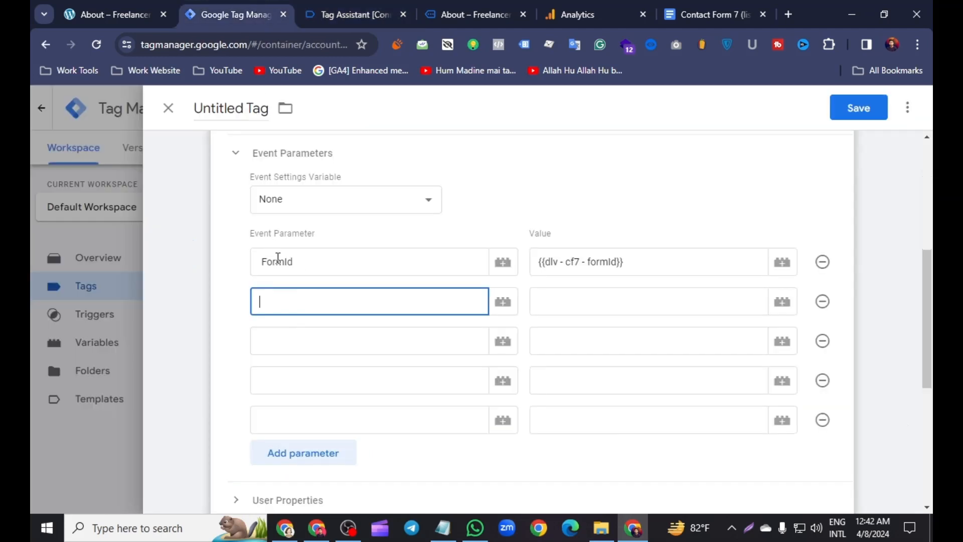
right_click(280, 303)
click(321, 155)
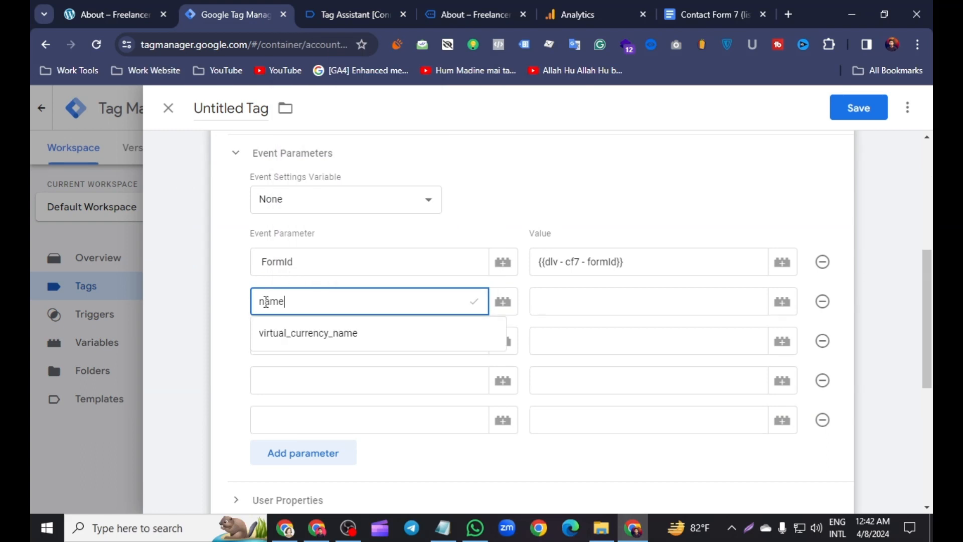
text(N)
Step: Start a new variable of type Data Layer Variable for the Name parameter's value
click(552, 299)
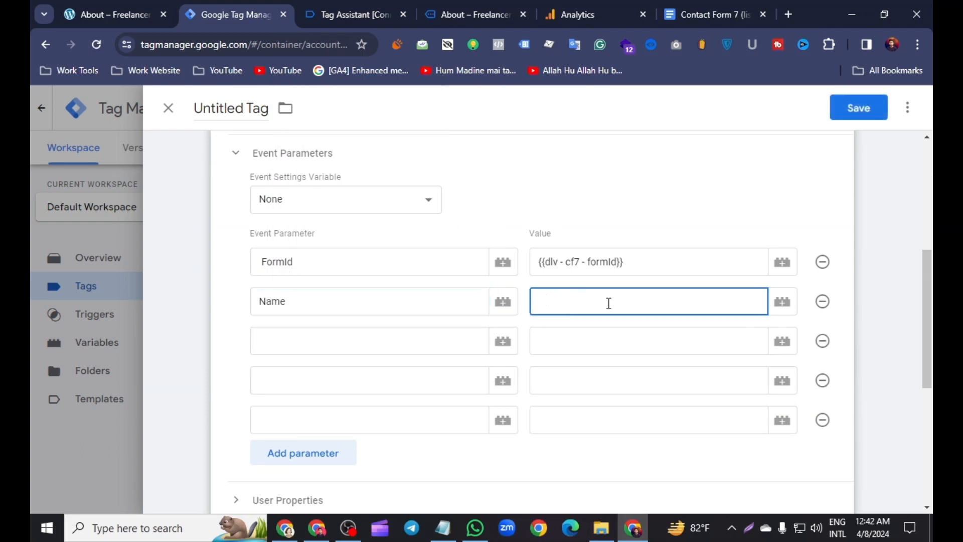
click(782, 302)
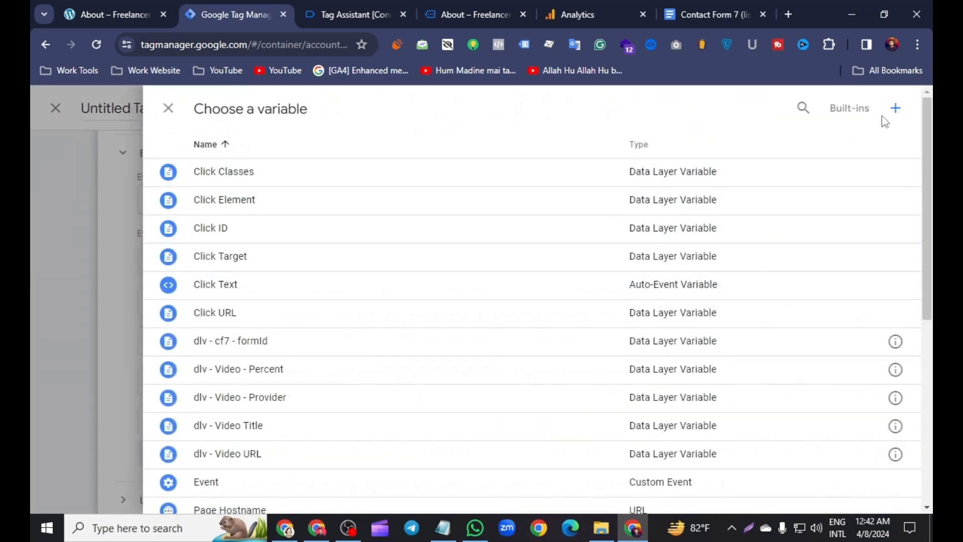
click(895, 107)
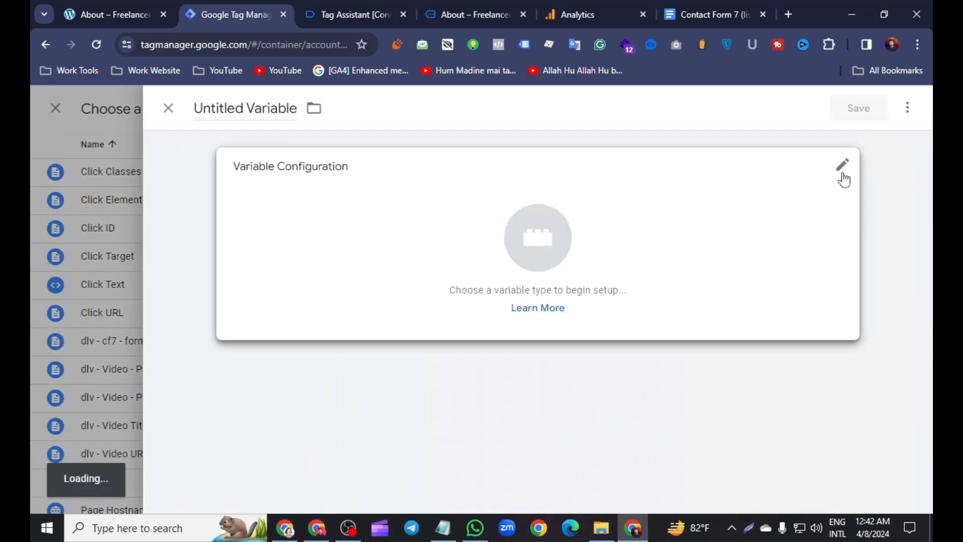
click(842, 178)
click(586, 441)
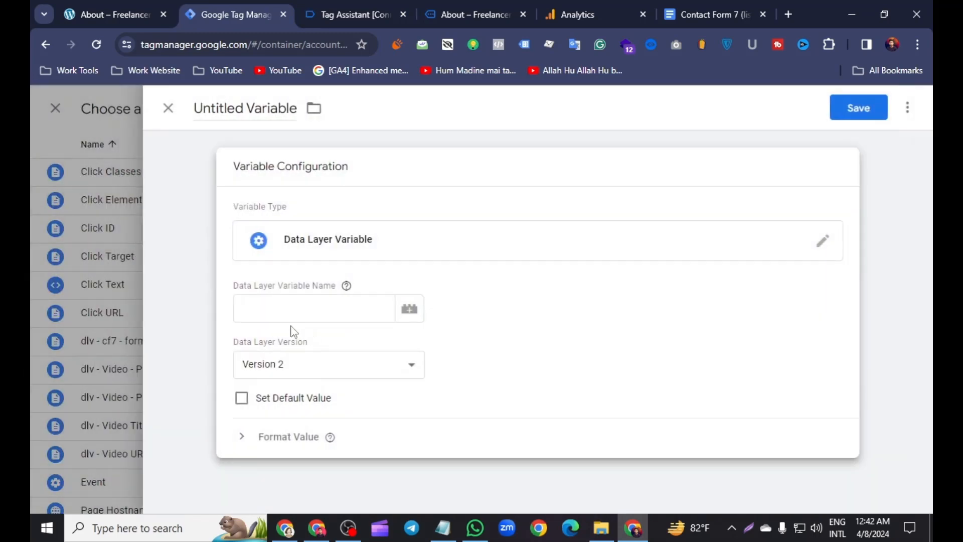
Step: Copy the inputs key from Tag Assistant into the variable's Data Layer Variable Name in Google Tag Manager, followed by a period
click(321, 10)
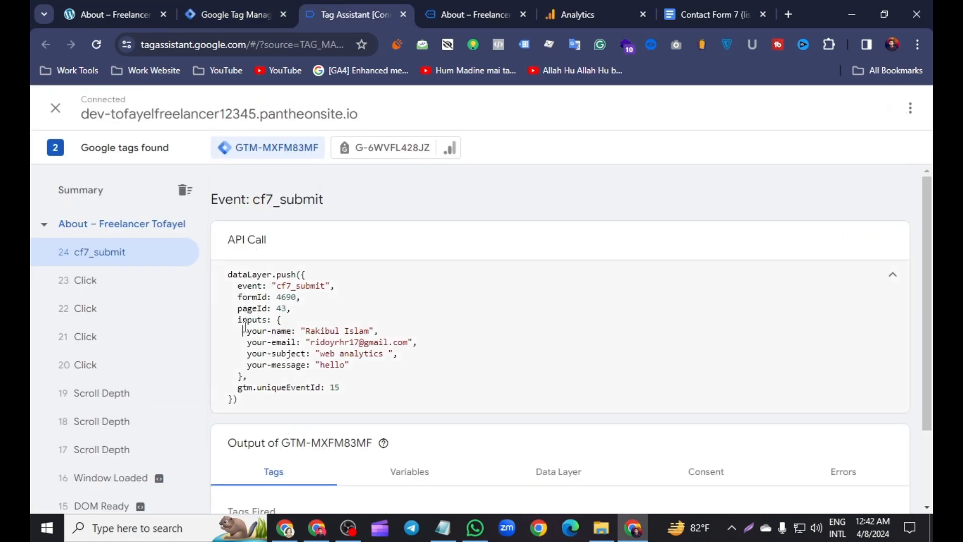
drag(238, 320, 268, 319)
right_click(263, 319)
click(294, 121)
click(246, 13)
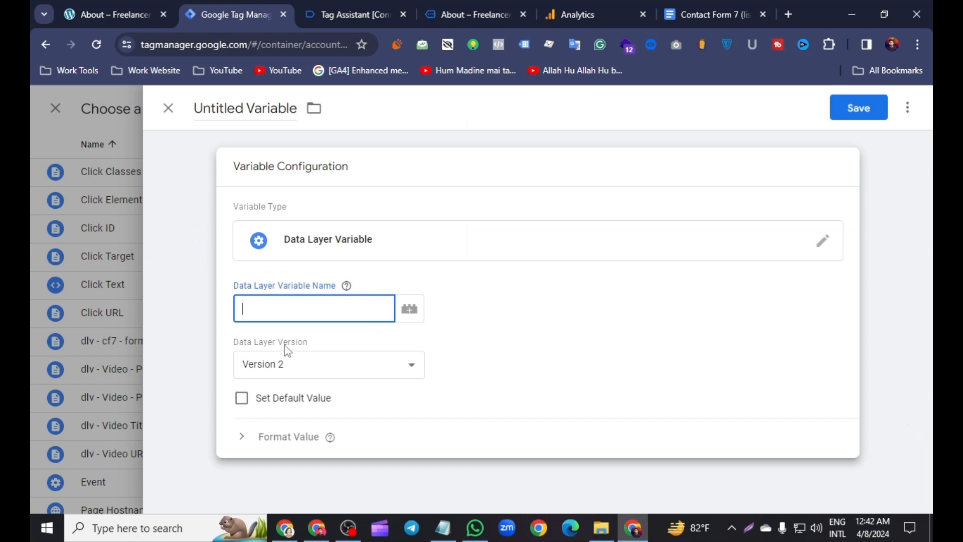
right_click(257, 308)
click(294, 162)
Step: Append the your-name key from Tag Assistant so the Data Layer Variable Name in Google Tag Manager reads inputs.your-name
click(341, 14)
drag(248, 331, 295, 331)
right_click(282, 330)
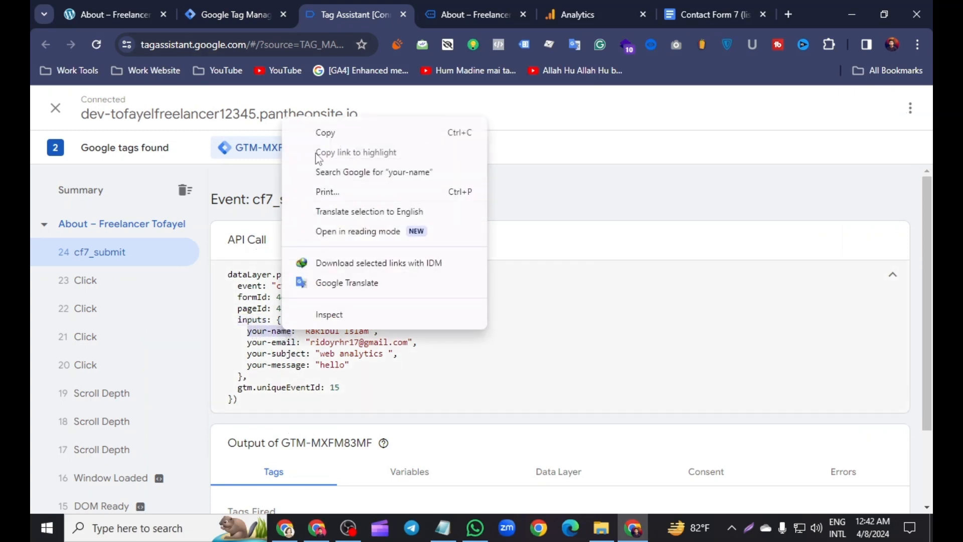
click(325, 133)
click(234, 14)
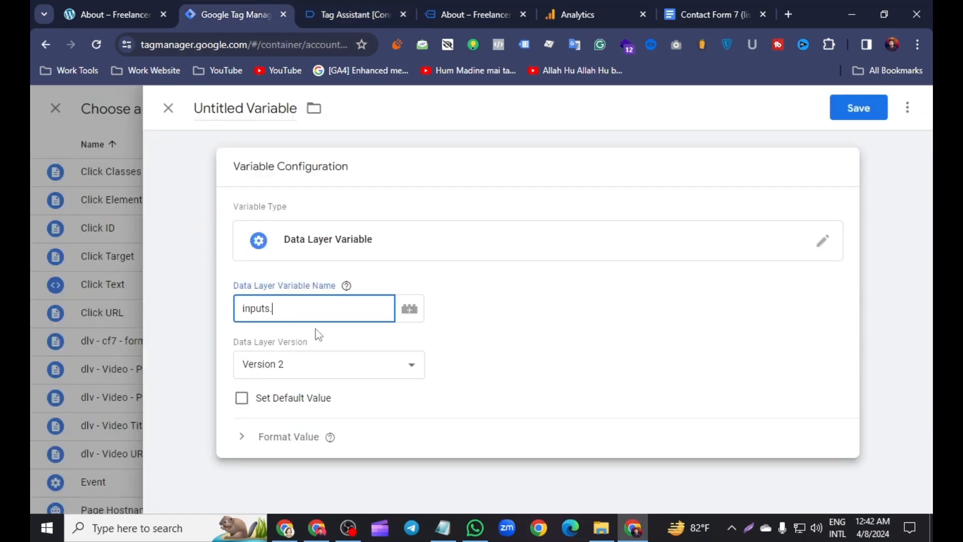
right_click(288, 310)
click(332, 166)
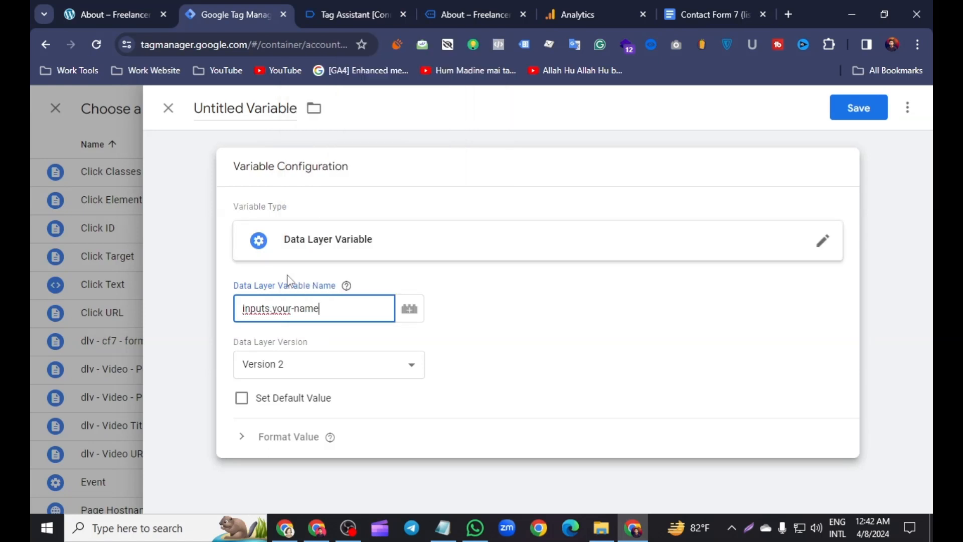
Step: Name the variable dlv - cf7 - your-name and save it as the Name parameter's value
double_click(248, 109)
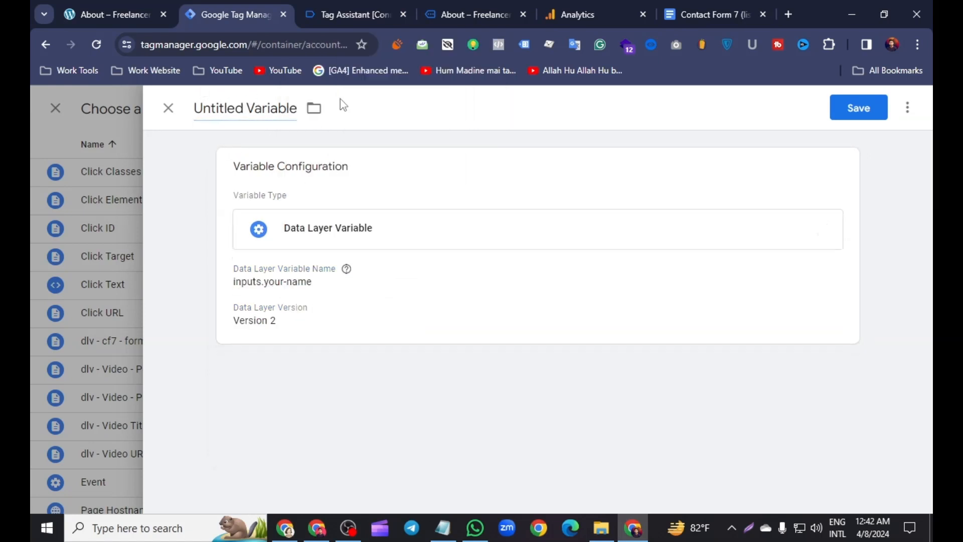
click(314, 108)
click(292, 108)
key(BackSpace)
key(BackSpace)
key(BackSpace)
key(BackSpace)
key(BackSpace)
key(BackSpace)
key(BackSpace)
key(BackSpace)
key(BackSpace)
key(BackSpace)
key(BackSpace)
key(BackSpace)
key(BackSpace)
key(BackSpace)
key(BackSpace)
key(BackSpace)
key(BackSpace)
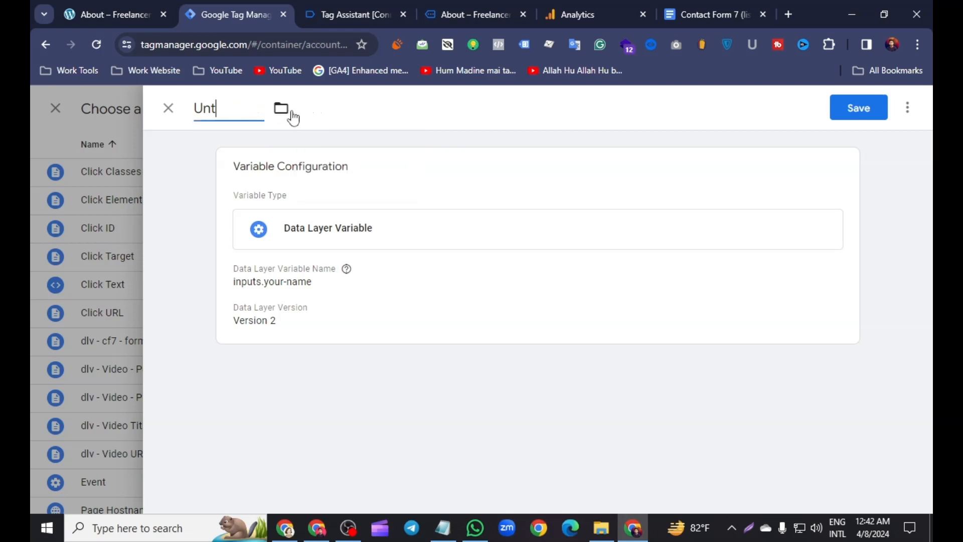
text(dlv - cf7 -)
right_click(258, 109)
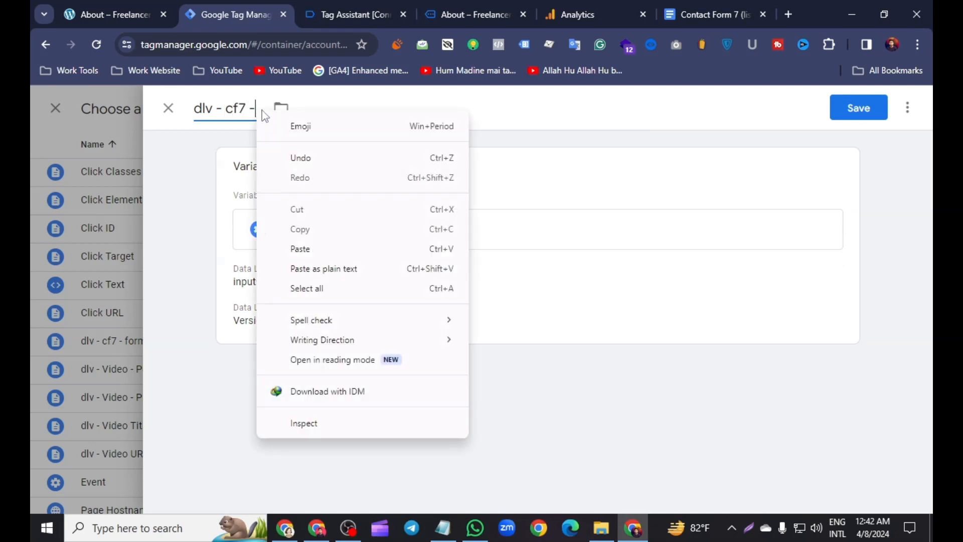
click(298, 249)
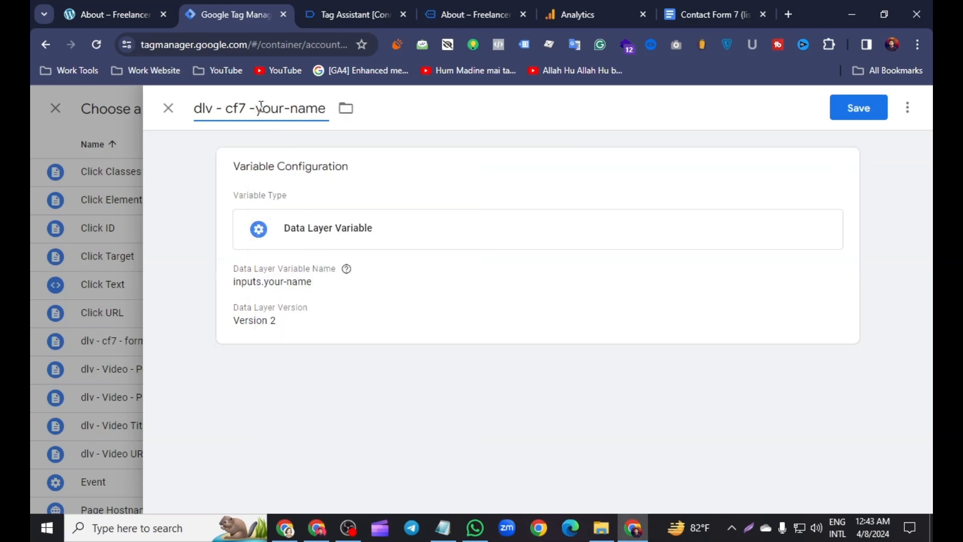
click(858, 109)
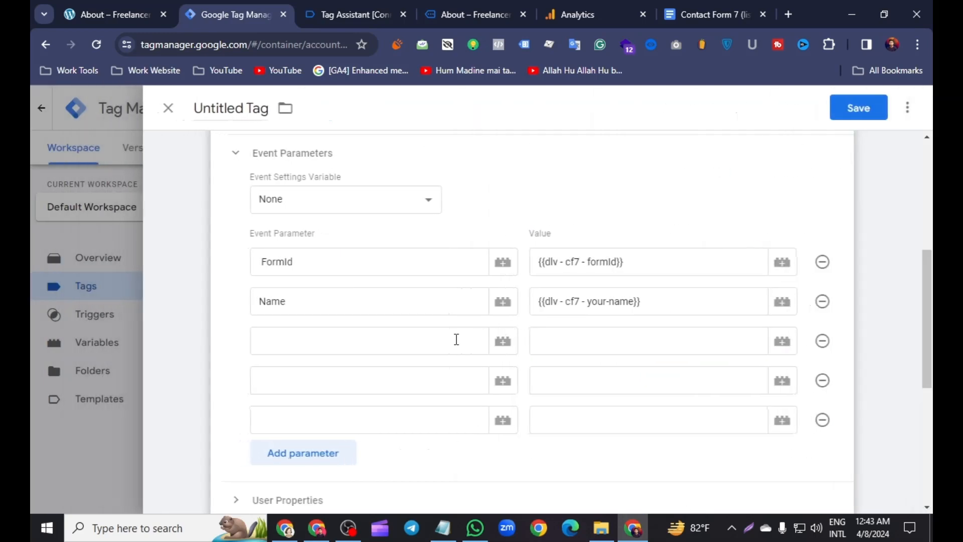
Step: Copy the word email from Tag Assistant's your-email key into the tag's third event parameter in Google Tag Manager
click(331, 341)
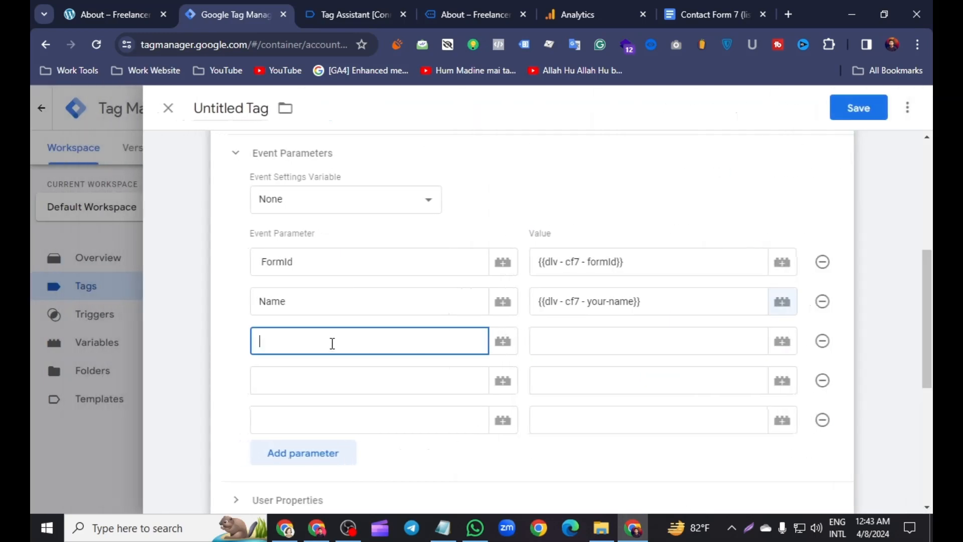
click(390, 1)
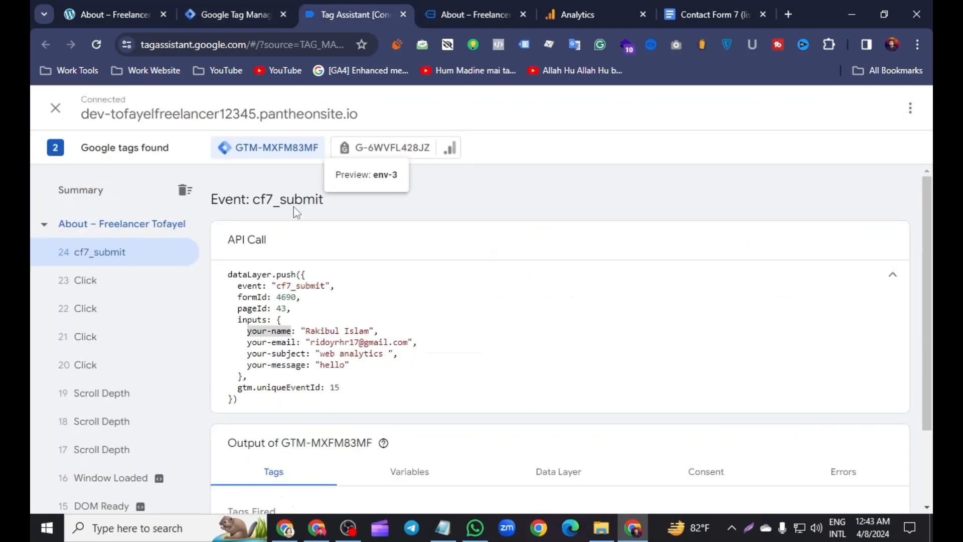
drag(272, 342, 298, 342)
right_click(293, 341)
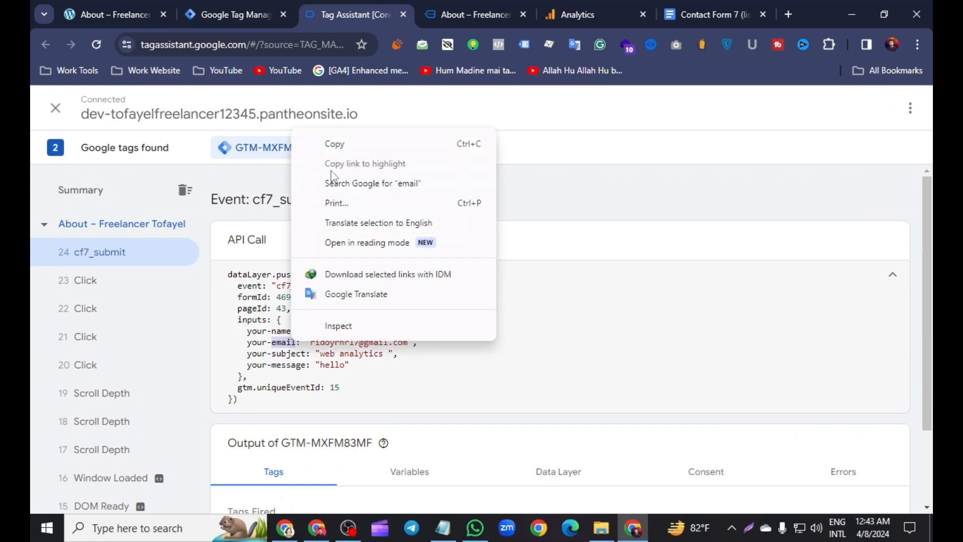
click(335, 143)
key(ctrl+shift+Tab)
right_click(267, 331)
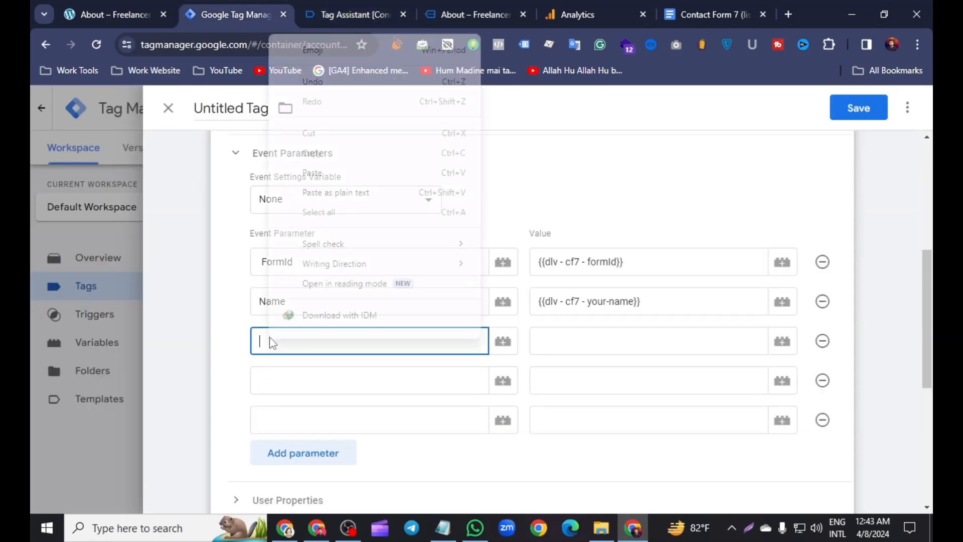
click(301, 172)
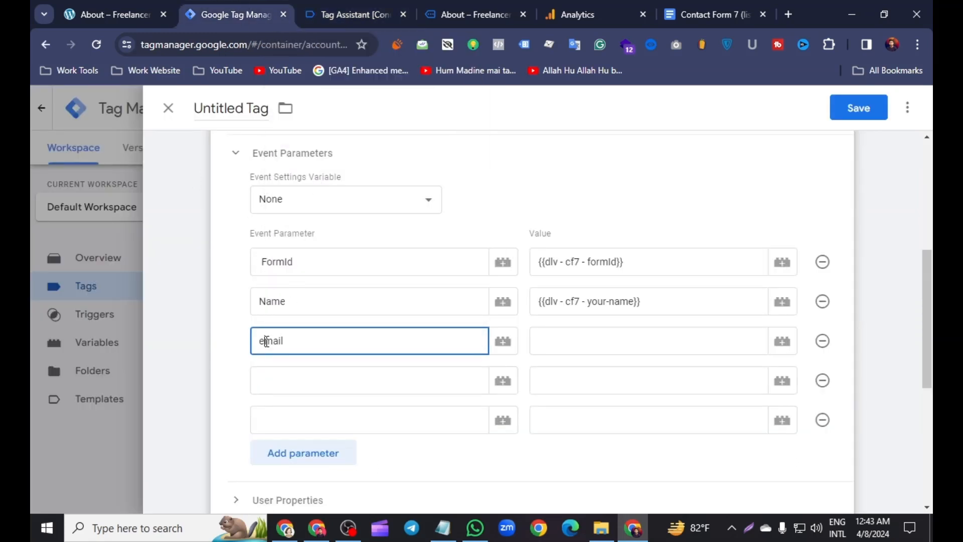
Step: Start a new variable of type Data Layer Variable for the email parameter's value
click(632, 353)
click(780, 345)
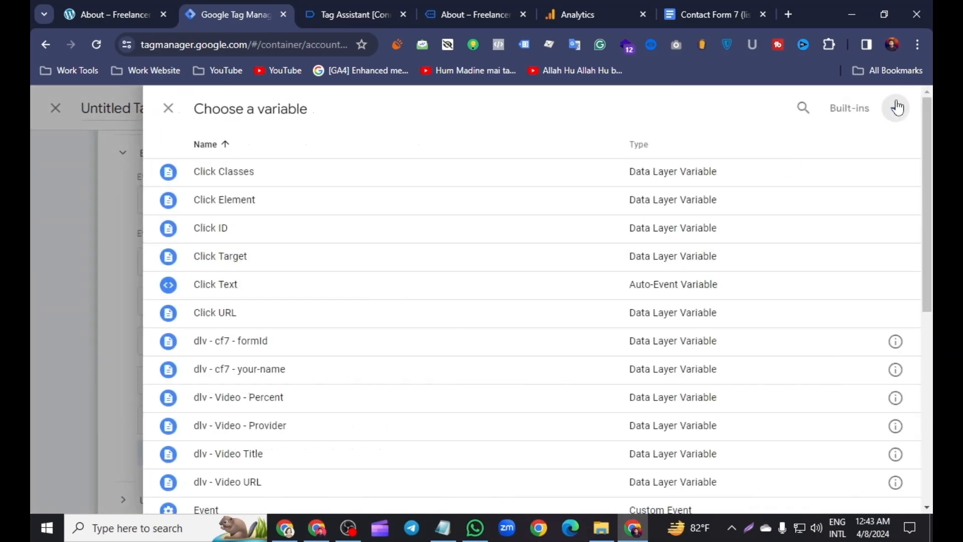
click(897, 107)
click(835, 167)
scroll(605, 414, down, 1)
scroll(606, 414, down, 1)
click(572, 381)
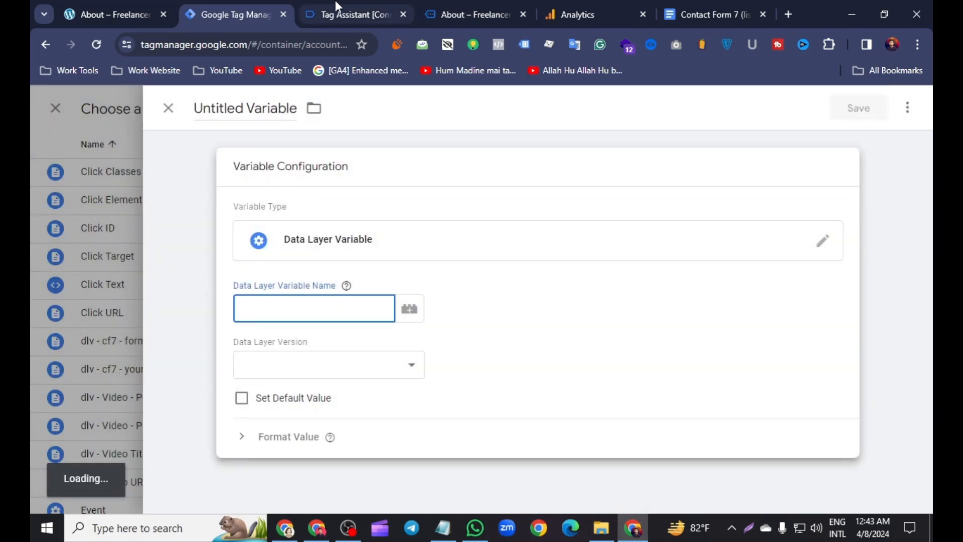
Step: Copy the inputs key from Tag Assistant into the email variable's Data Layer Variable Name in Google Tag Manager
click(322, 14)
drag(238, 319, 260, 317)
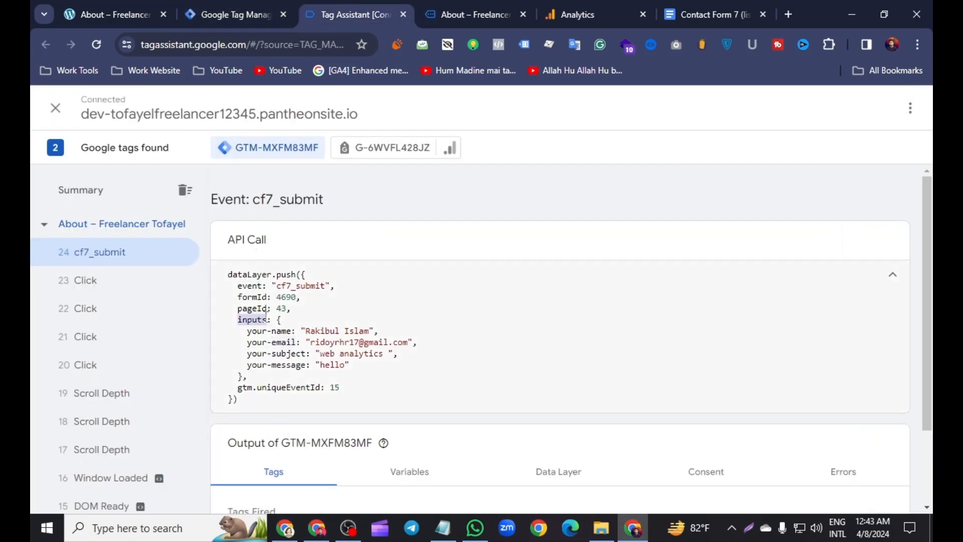
right_click(265, 315)
click(300, 120)
click(251, 15)
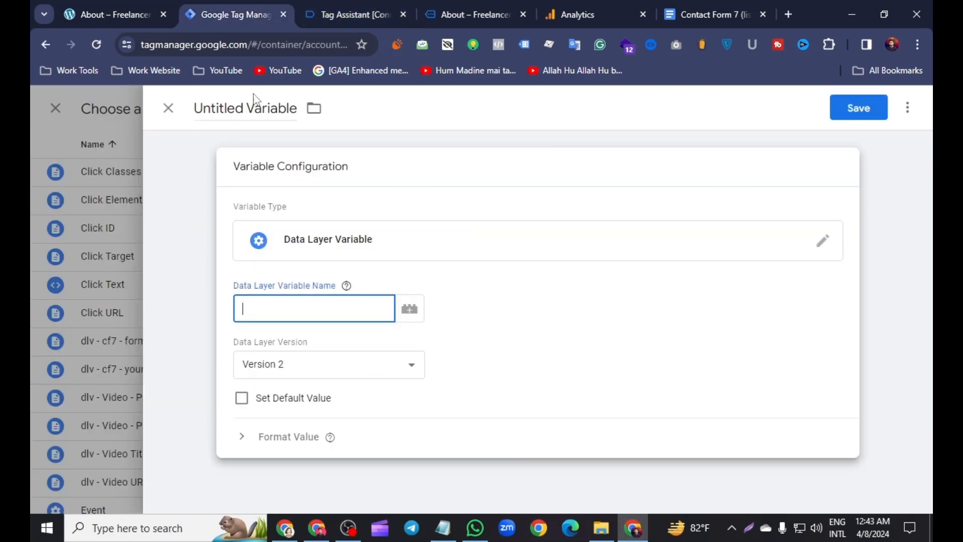
right_click(269, 300)
click(301, 166)
Step: Append the your-email key from Tag Assistant so the Data Layer Variable Name in Google Tag Manager reads inputs.your-email
click(307, 7)
drag(250, 343, 296, 341)
right_click(291, 341)
click(329, 143)
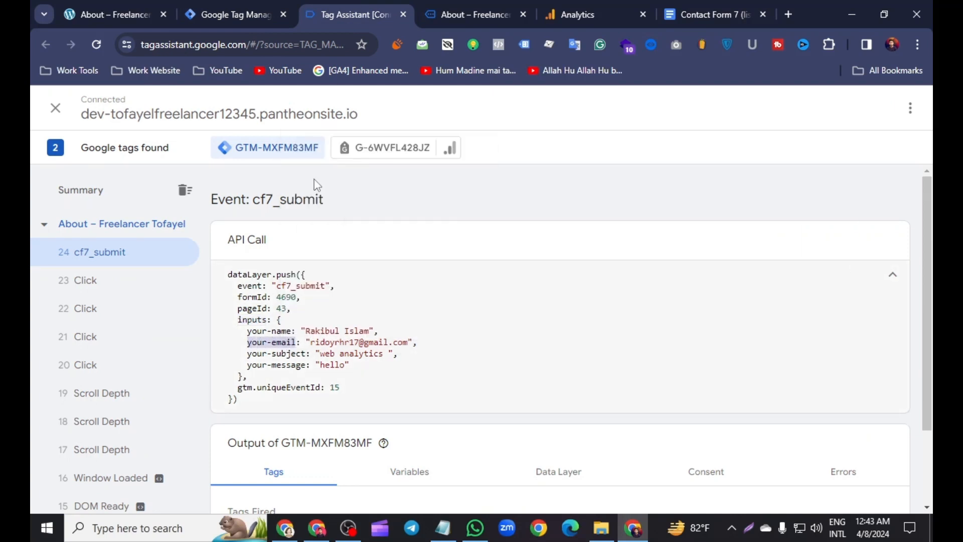
click(231, 14)
right_click(301, 308)
click(333, 177)
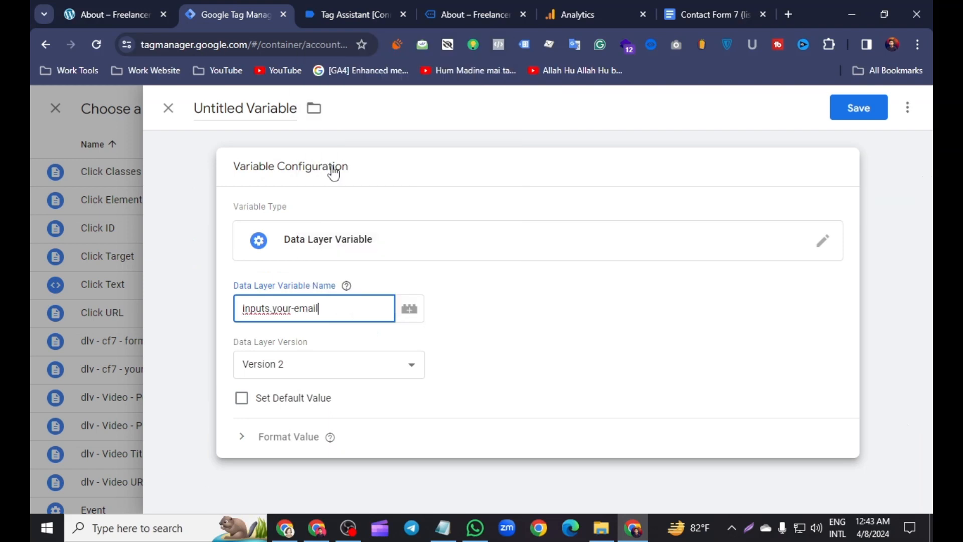
Step: Name the variable dlv- cf7 - your-email and save it as the Email parameter's value
click(291, 108)
text(Ue)
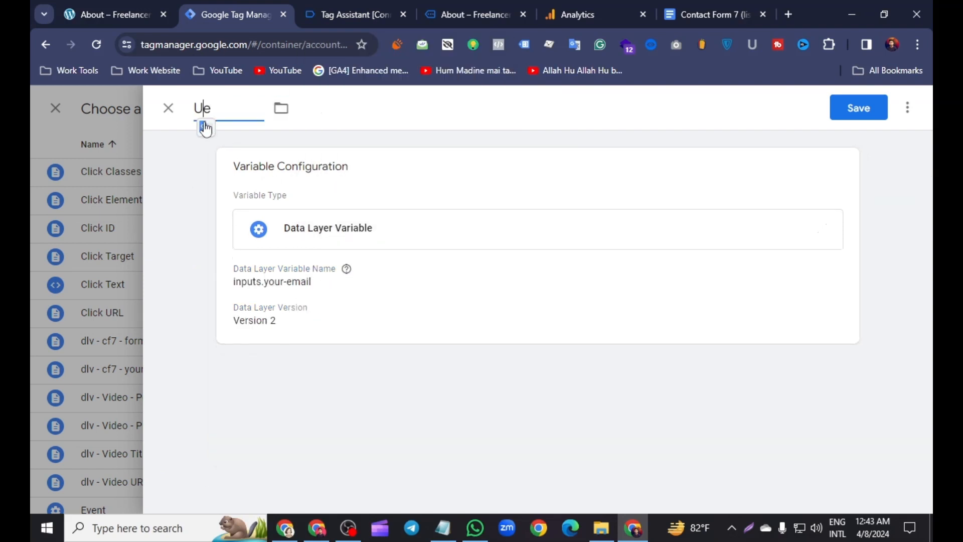
key(BackSpace)
text(dlv- )
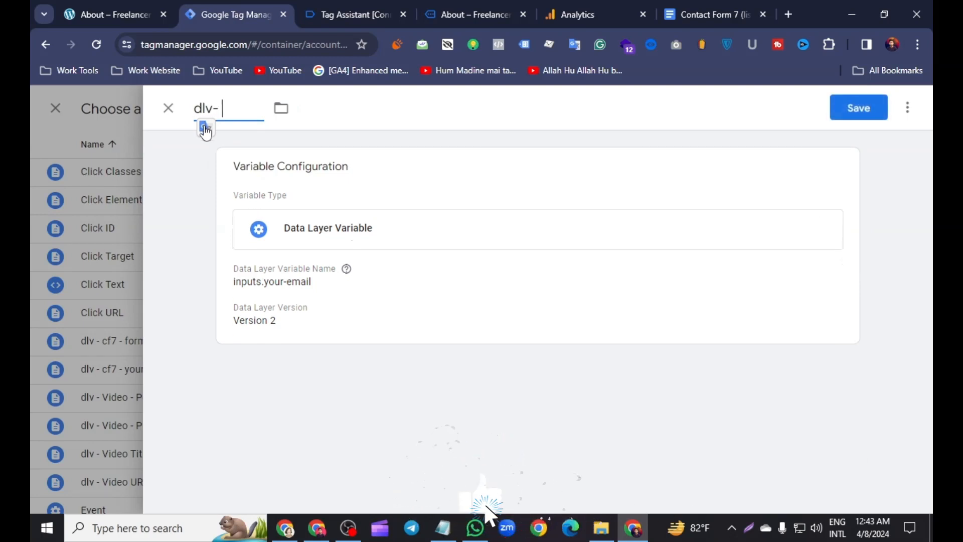
text(cf7 )
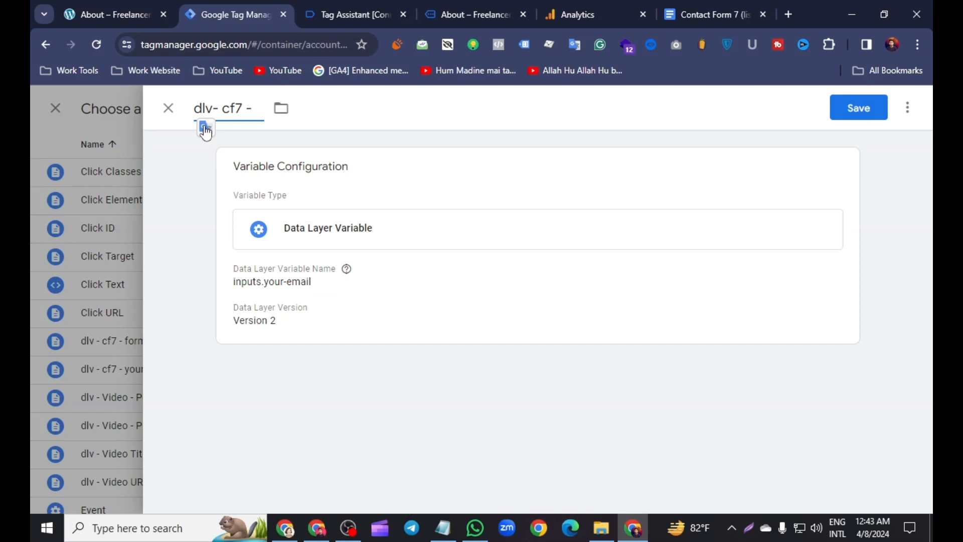
text(-)
right_click(258, 107)
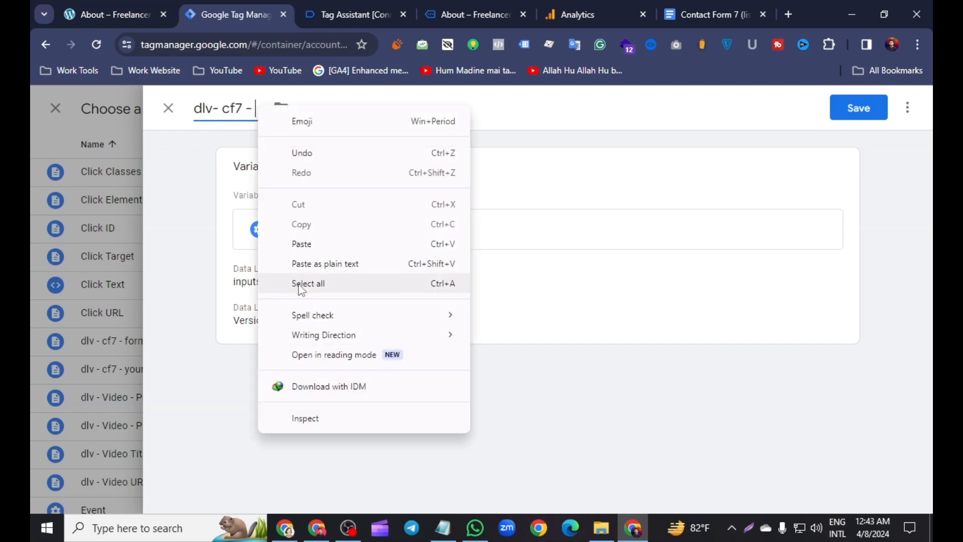
click(301, 242)
click(858, 108)
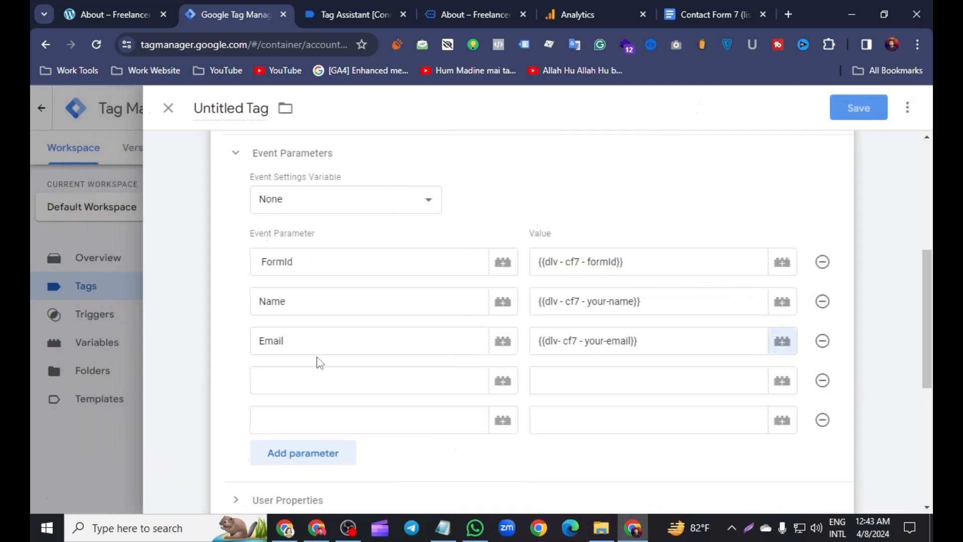
Step: Copy the word subject from Tag Assistant's your-subject key into the tag's fourth event parameter in Google Tag Manager, capitalized as Subject
click(281, 380)
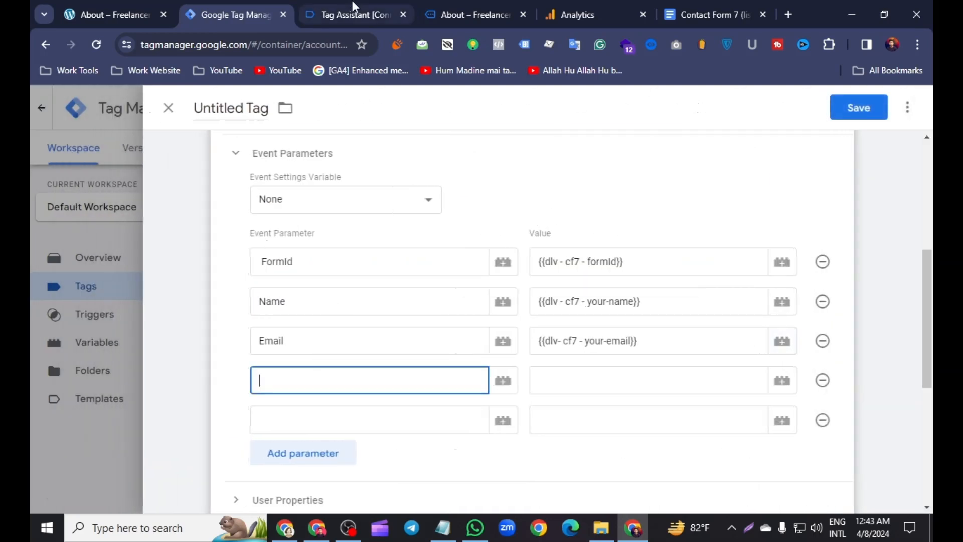
click(351, 14)
drag(275, 355, 314, 352)
right_click(296, 355)
click(341, 157)
click(230, 14)
right_click(275, 387)
click(296, 196)
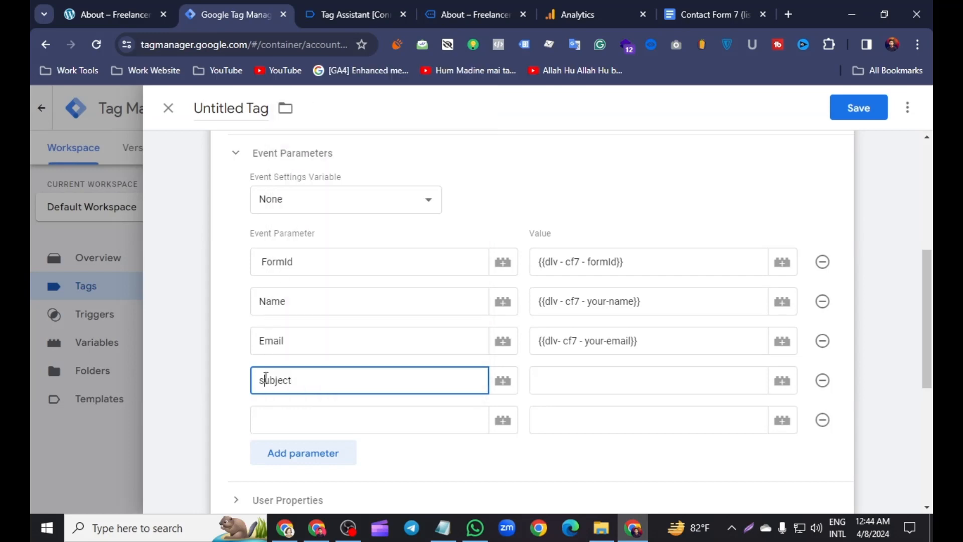
text(S)
Step: Start a new variable of type Data Layer Variable for the Subject parameter's value
click(550, 379)
click(861, 411)
click(781, 387)
click(221, 172)
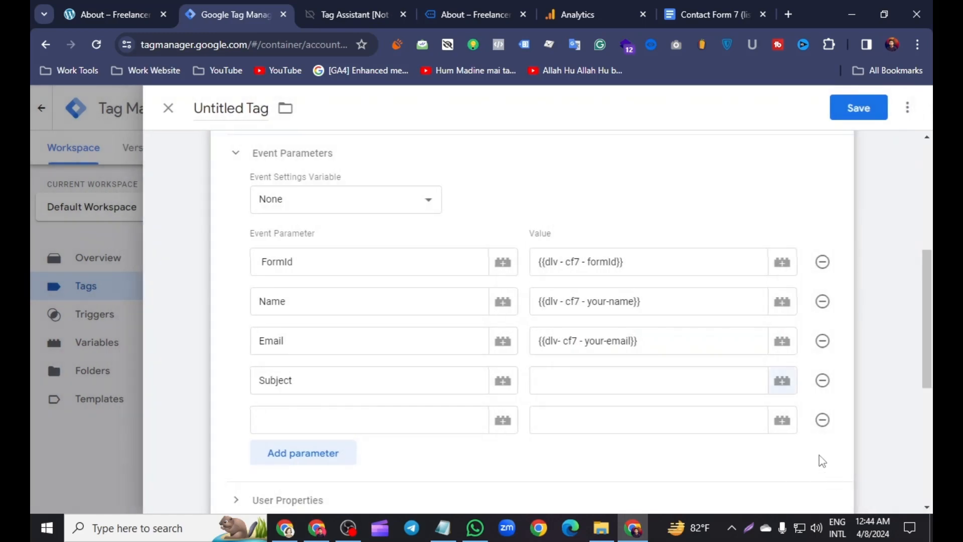
click(782, 380)
click(899, 105)
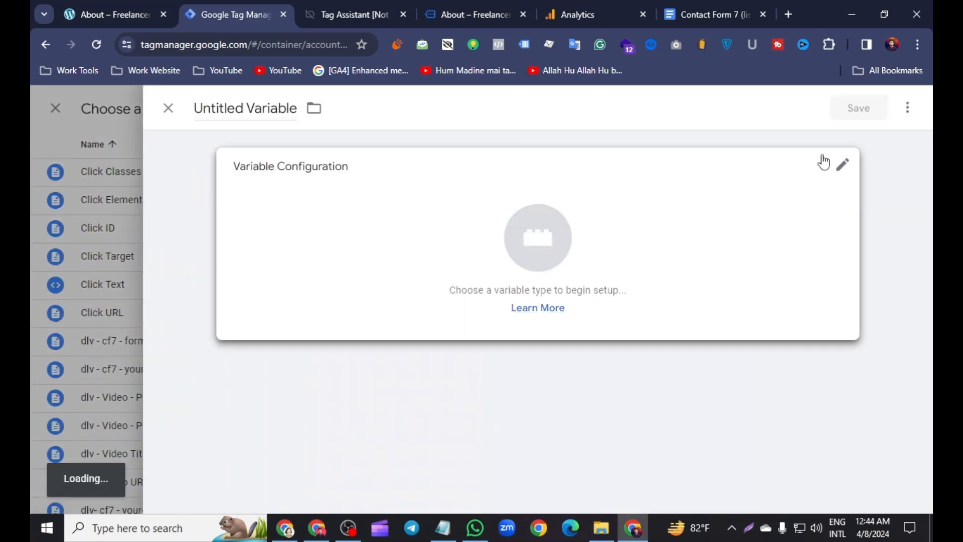
click(822, 161)
click(572, 437)
click(247, 310)
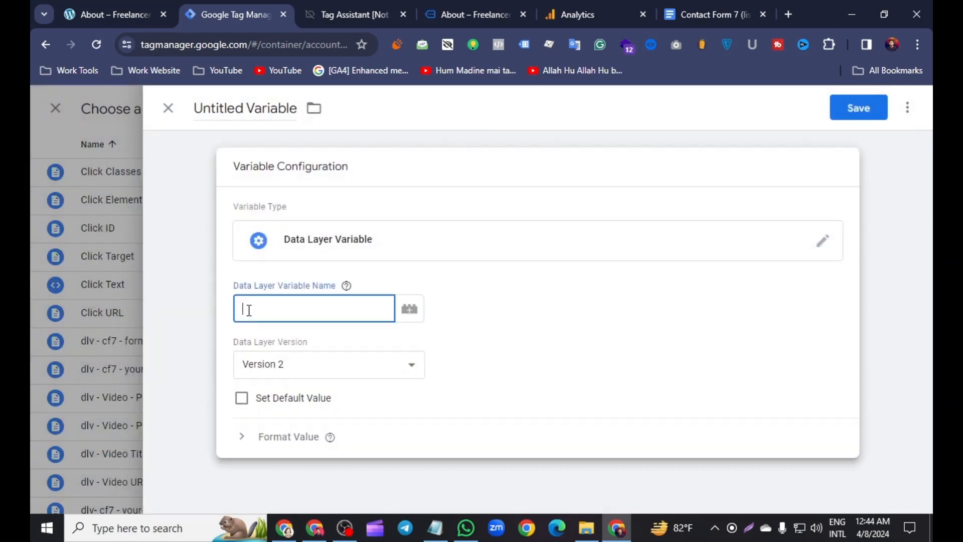
Step: Copy the inputs key from Tag Assistant into the subject variable's Data Layer Variable Name in Google Tag Manager, followed by a dot
click(355, 14)
drag(238, 361, 265, 362)
right_click(261, 362)
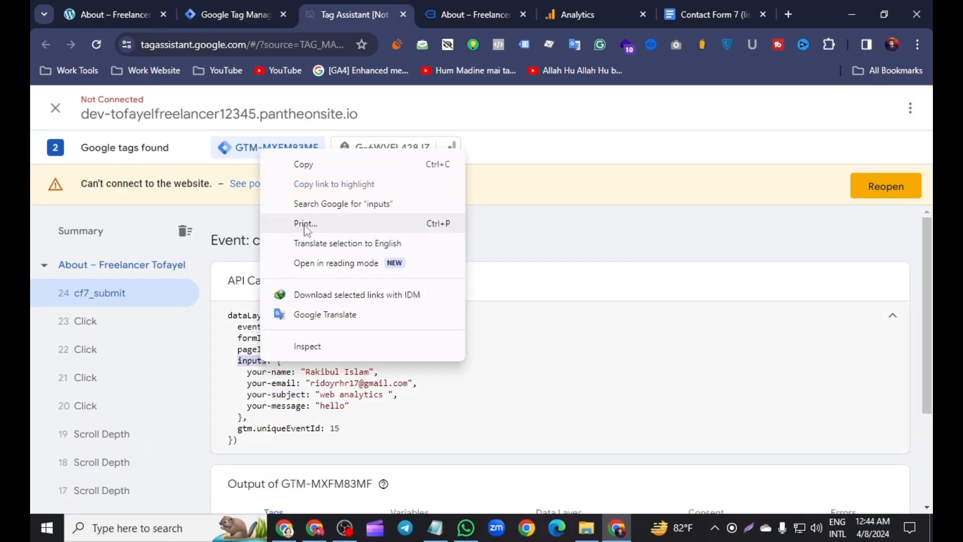
click(300, 170)
click(243, 13)
right_click(254, 310)
click(295, 185)
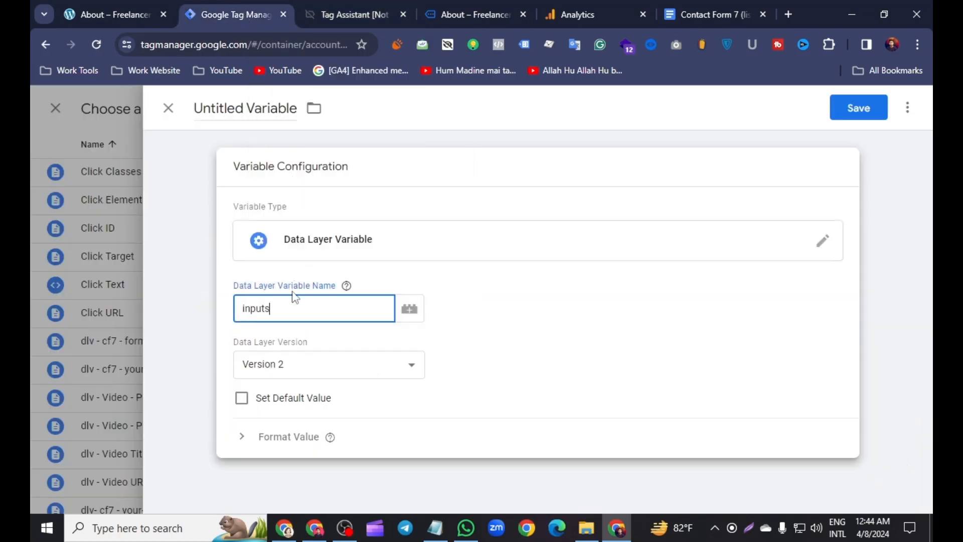
text(.)
Step: Append the your-subject key from Tag Assistant so the Data Layer Variable Name in Google Tag Manager reads inputs.your-subject
click(313, 9)
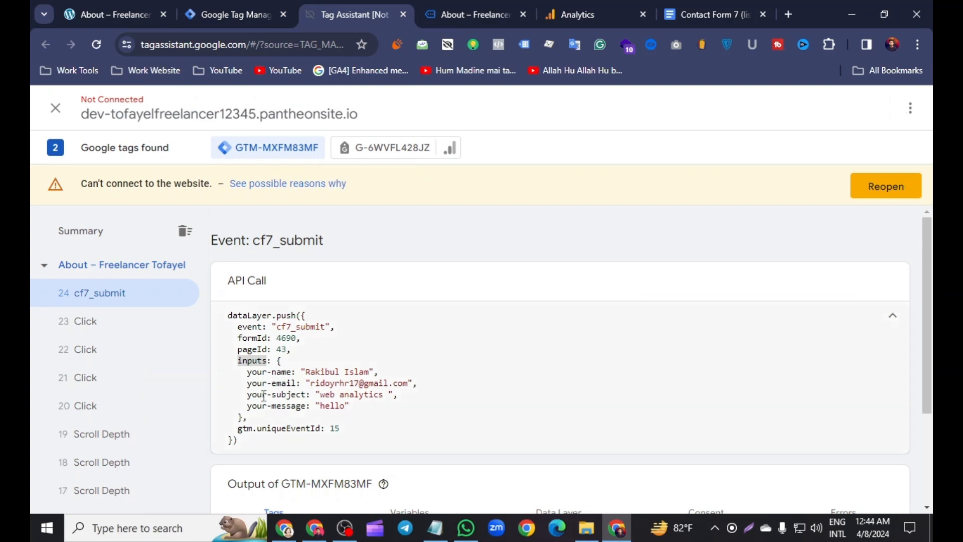
drag(248, 395, 303, 393)
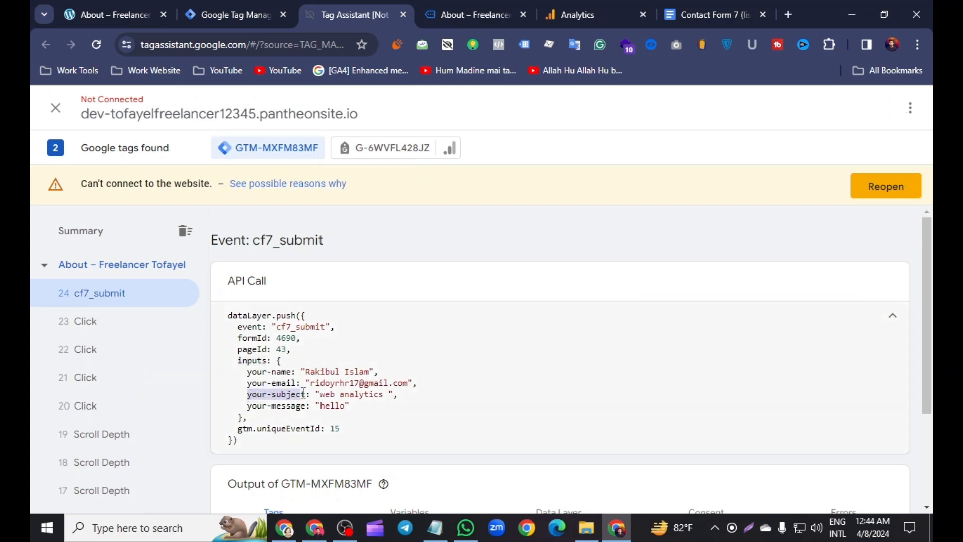
right_click(302, 393)
click(333, 196)
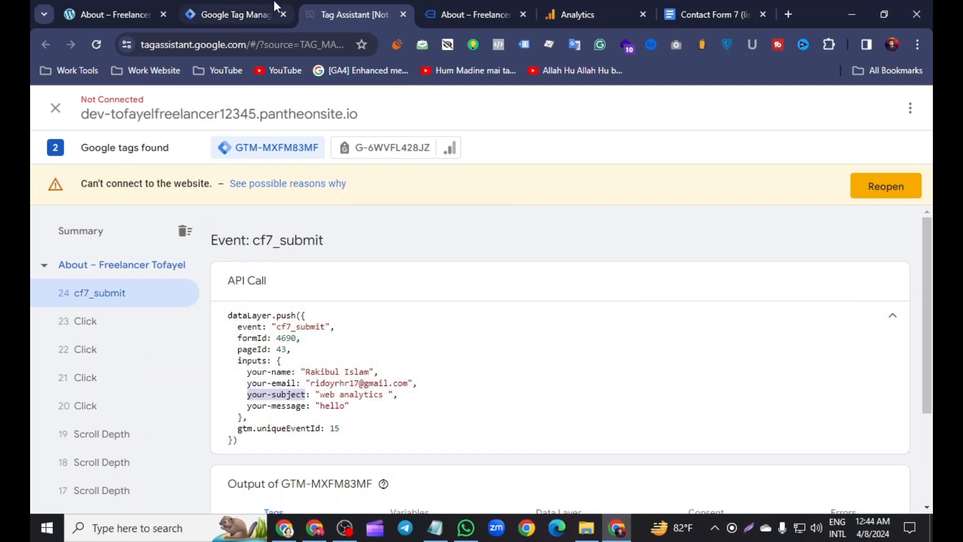
click(236, 14)
click(286, 308)
right_click(286, 307)
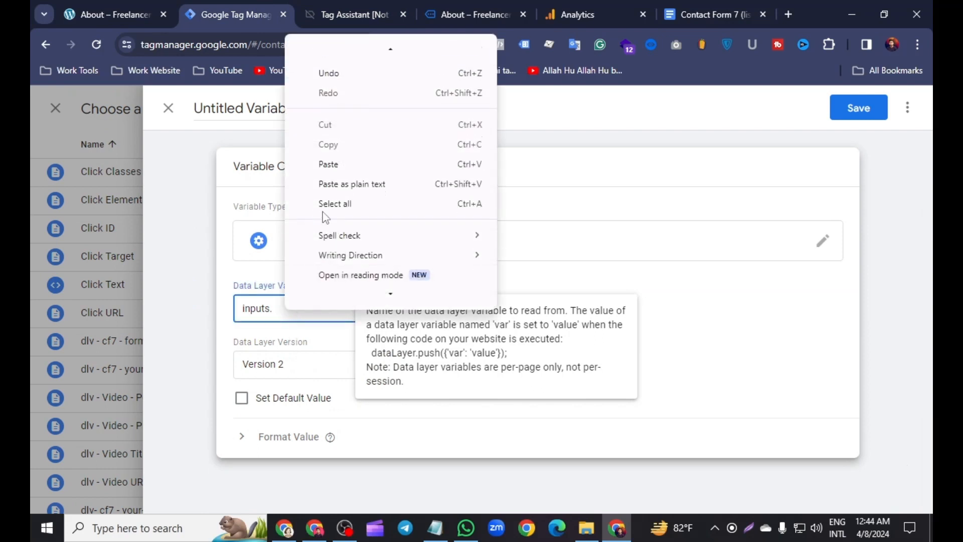
click(331, 163)
Step: Name the variable dlv - cf7 - your-subject and save it as the Subject parameter's value
click(245, 108)
key(BackSpace)
key(Right)
key(BackSpace)
key(BackSpace)
key(BackSpace)
key(Delete)
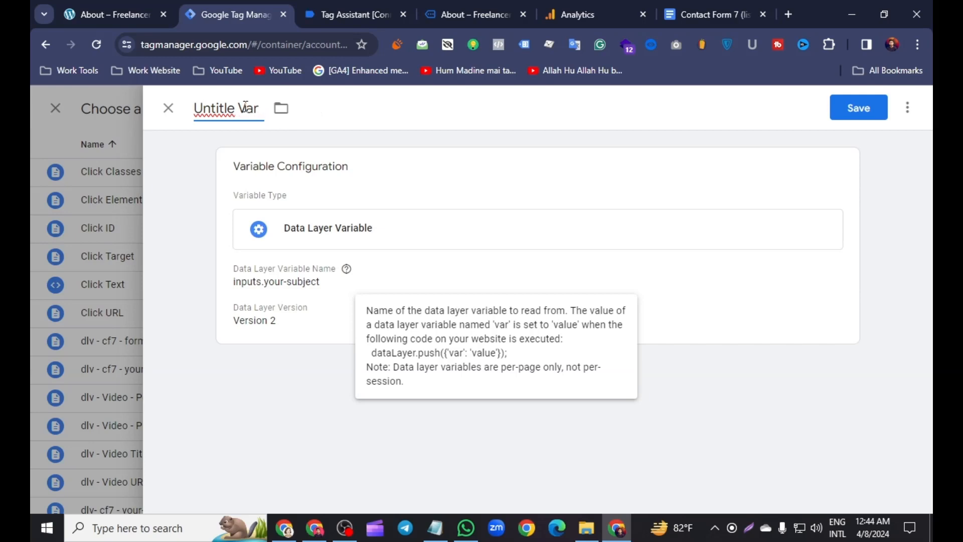
key(BackSpace)
key(BackSpace)
key(BackSpace)
key(BackSpace)
key(BackSpace)
key(BackSpace)
key(BackSpace)
key(BackSpace)
key(BackSpace)
key(BackSpace)
key(BackSpace)
text(dlv - cf7 -)
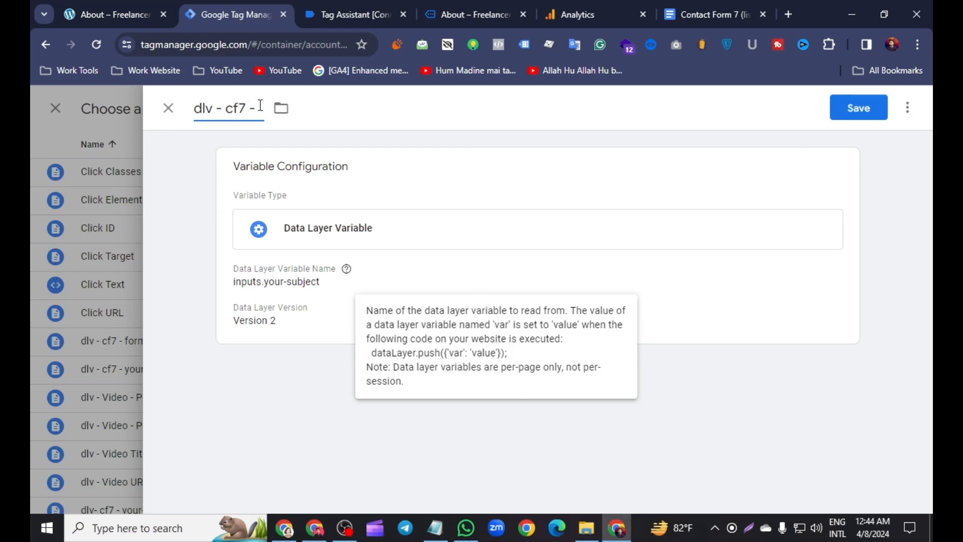
right_click(260, 105)
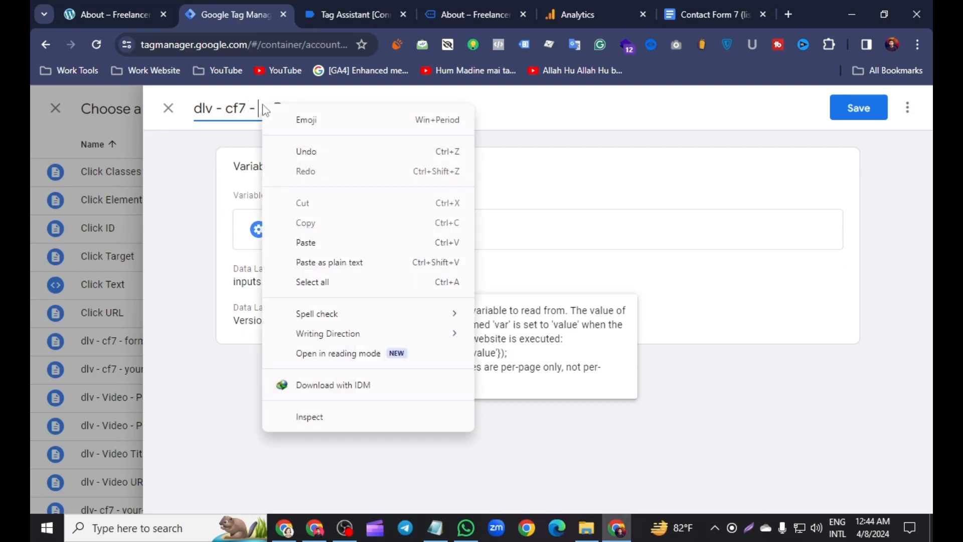
click(302, 241)
click(844, 118)
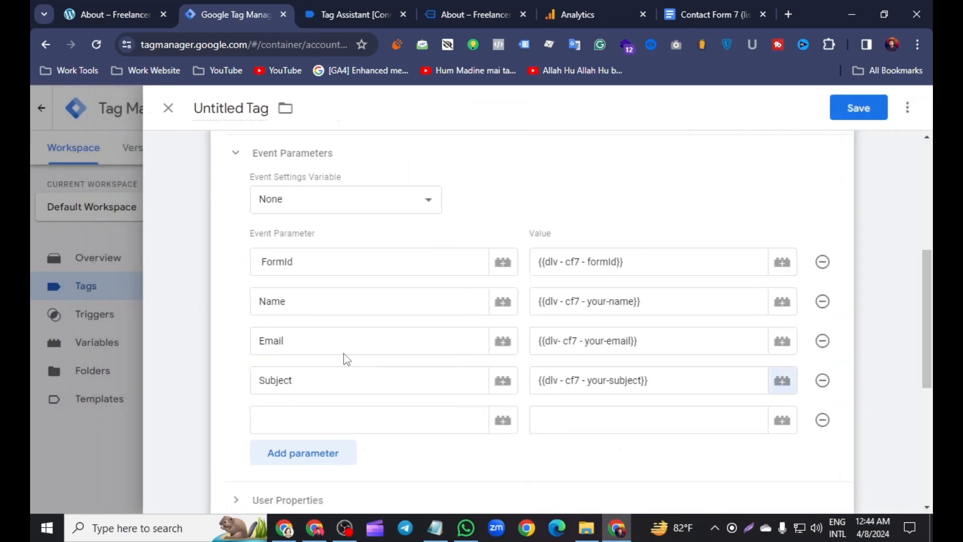
Step: Copy the word message from Tag Assistant's your-message key into the tag's fifth event parameter in Google Tag Manager, capitalized as Message
key(ctrl+Tab)
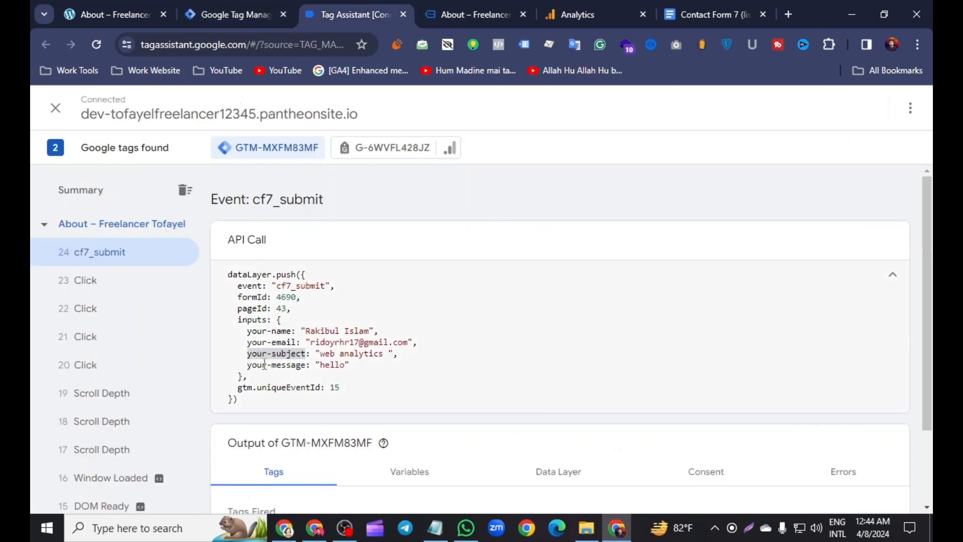
drag(271, 365, 304, 363)
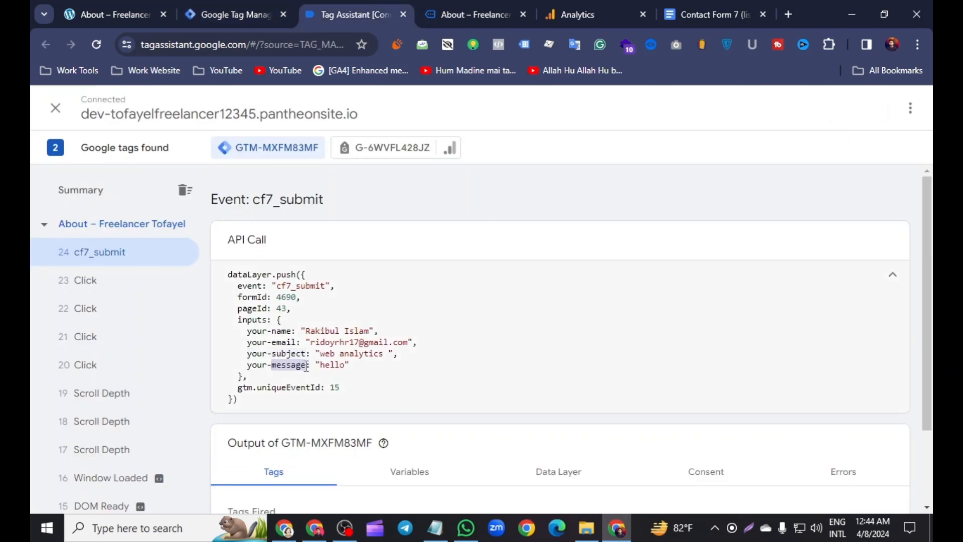
right_click(306, 365)
click(331, 163)
click(260, 1)
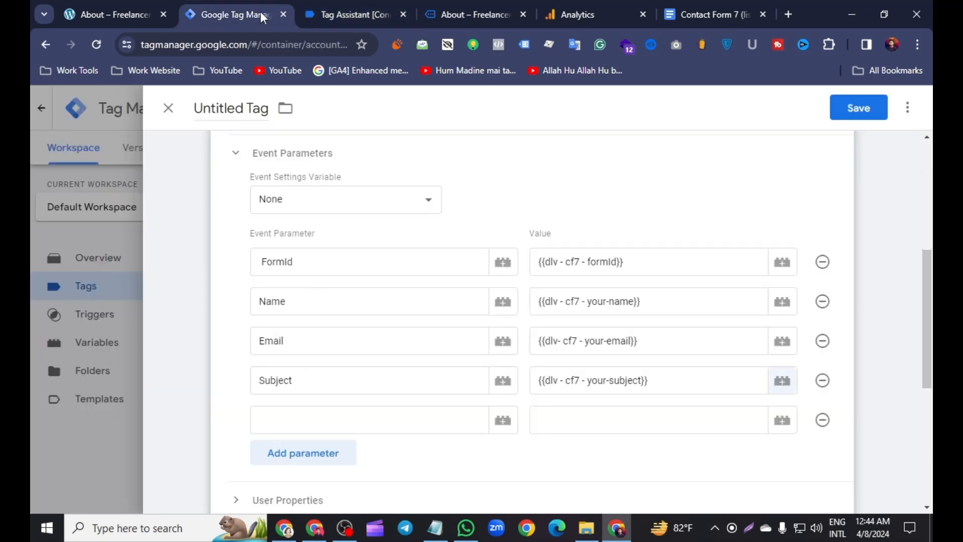
click(271, 419)
right_click(271, 420)
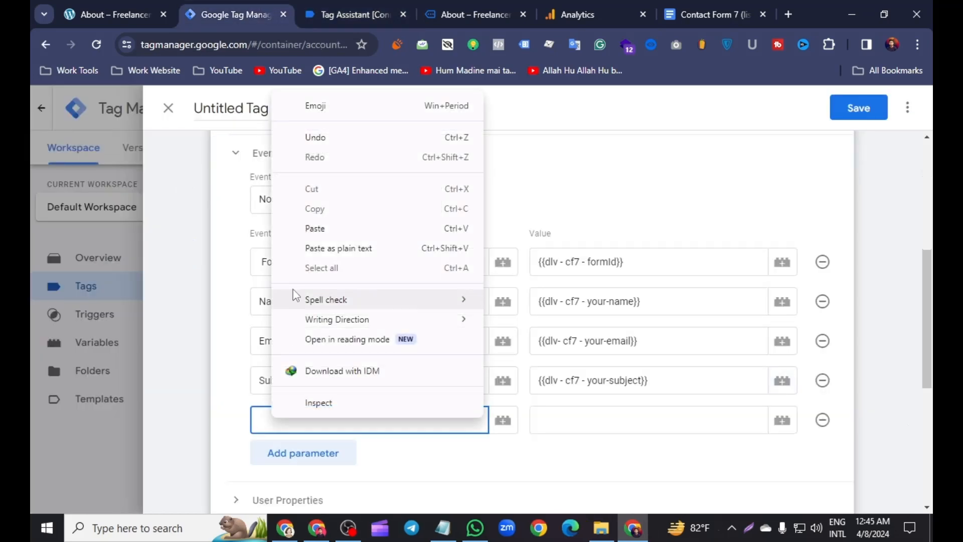
click(315, 228)
click(267, 419)
key(BackSpace)
text(M)
Step: Start a new variable of type Data Layer Variable for the Message parameter's value
click(546, 424)
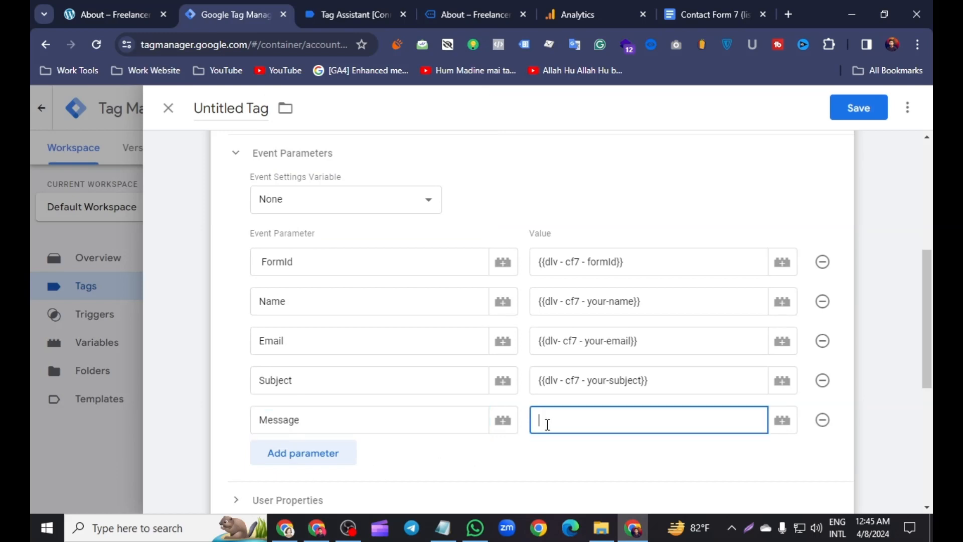
click(783, 421)
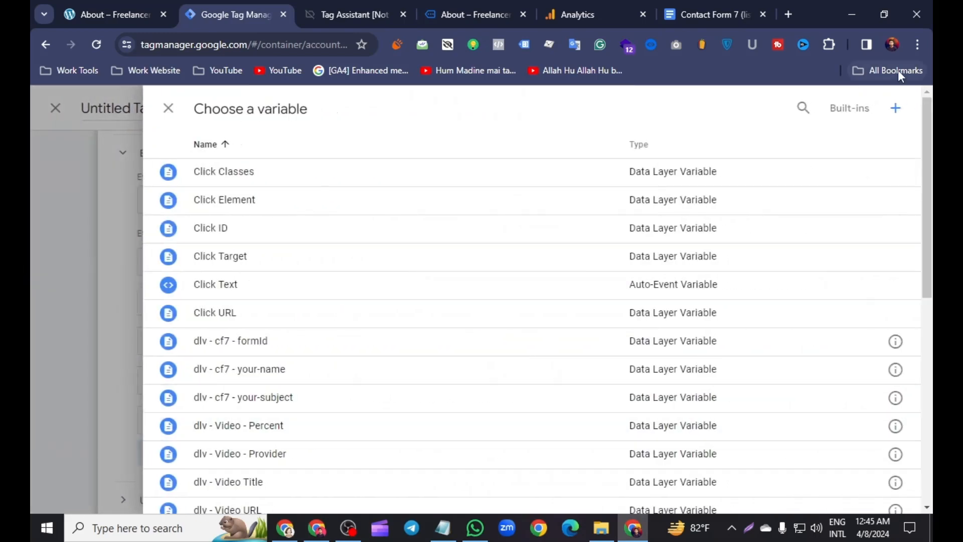
click(900, 107)
click(828, 167)
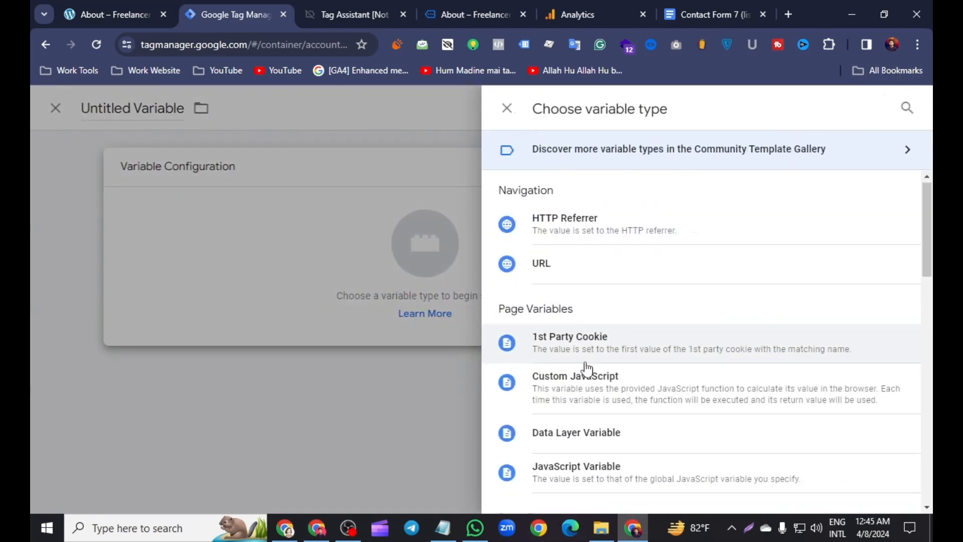
scroll(582, 301, down, 4)
click(580, 225)
click(279, 316)
Step: Copy the word inputs from Tag Assistant's cf7_submit API call into the new variable's Data Layer Variable Name in Google Tag Manager
click(347, 16)
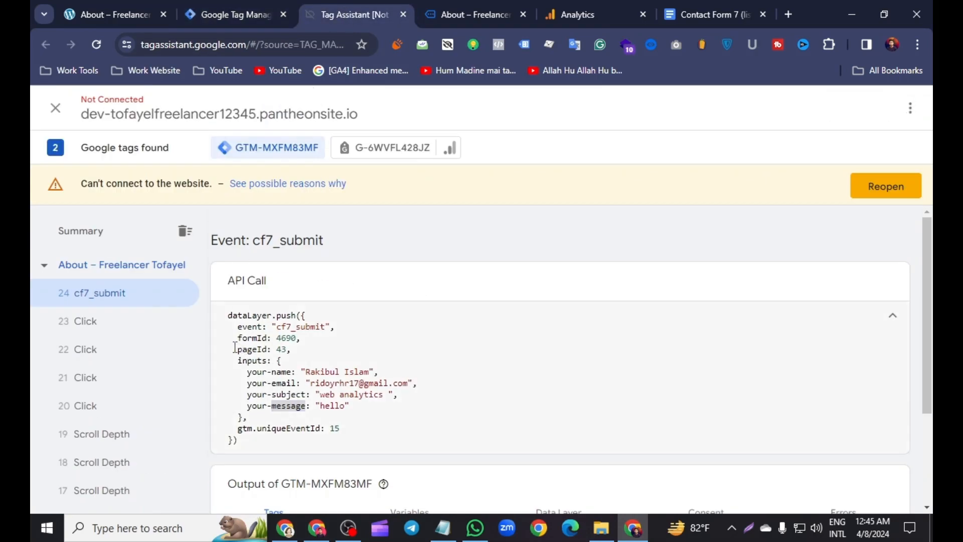
drag(237, 360, 249, 361)
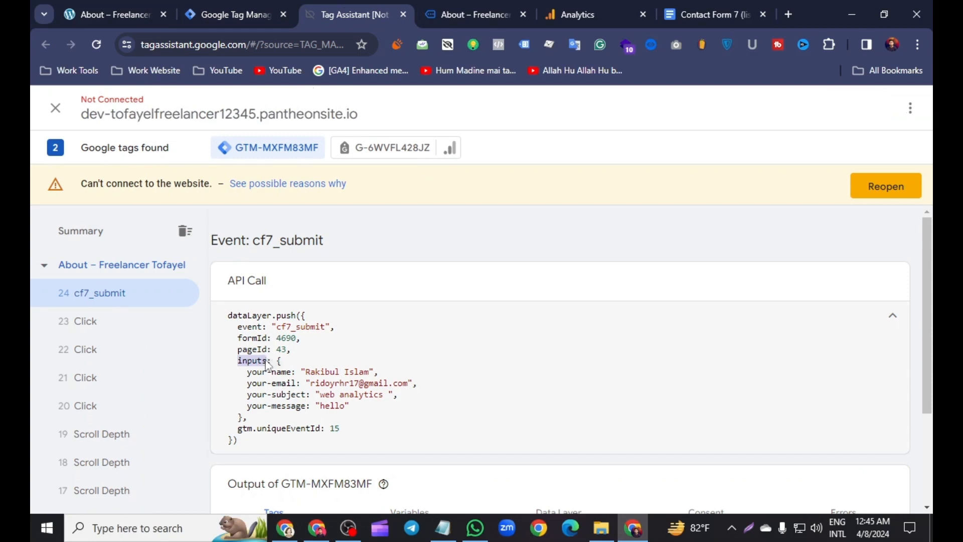
right_click(266, 360)
click(301, 161)
click(242, 4)
right_click(271, 310)
click(301, 160)
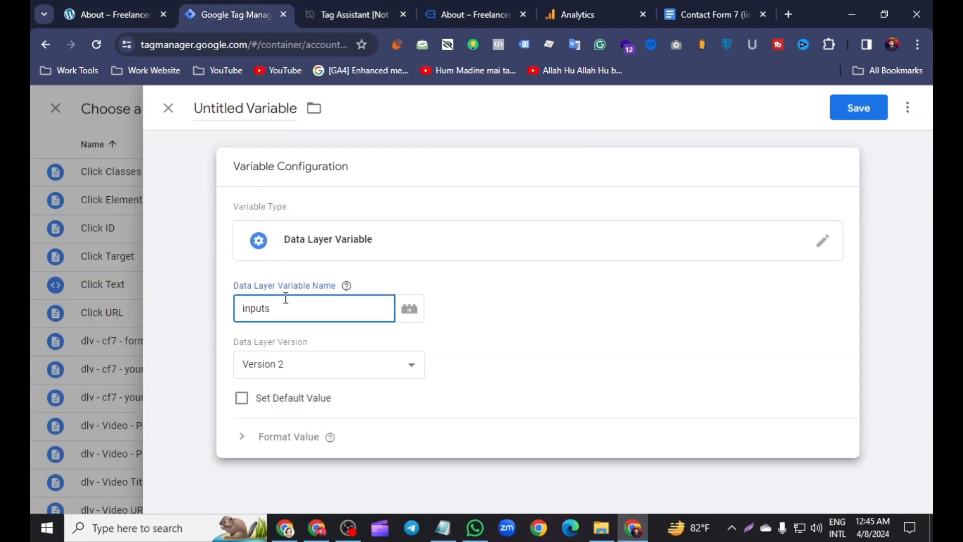
Step: Append the your-message key from Tag Assistant so the Data Layer Variable Name in Google Tag Manager reads inputs.your-message
click(351, 14)
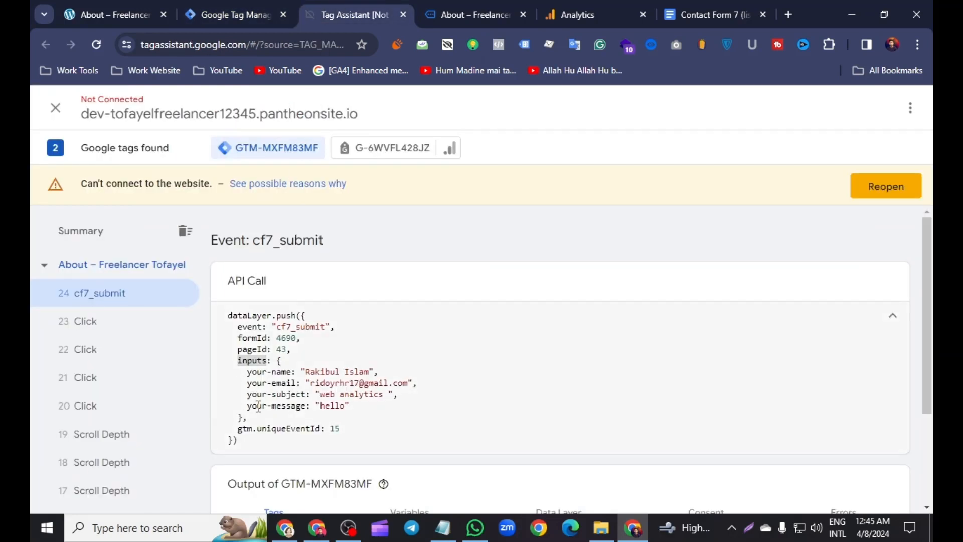
drag(248, 405, 303, 405)
right_click(297, 409)
click(370, 201)
click(238, 8)
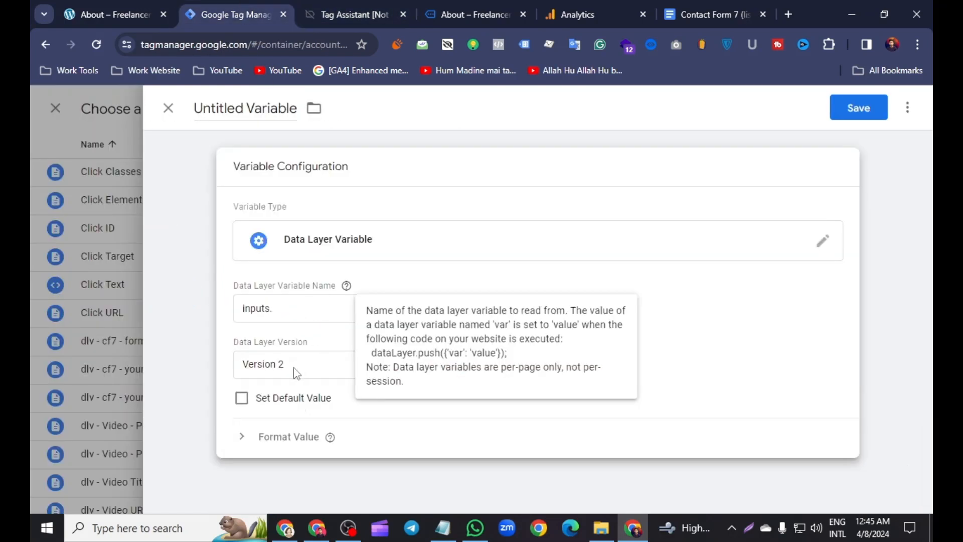
click(284, 314)
right_click(285, 311)
click(325, 165)
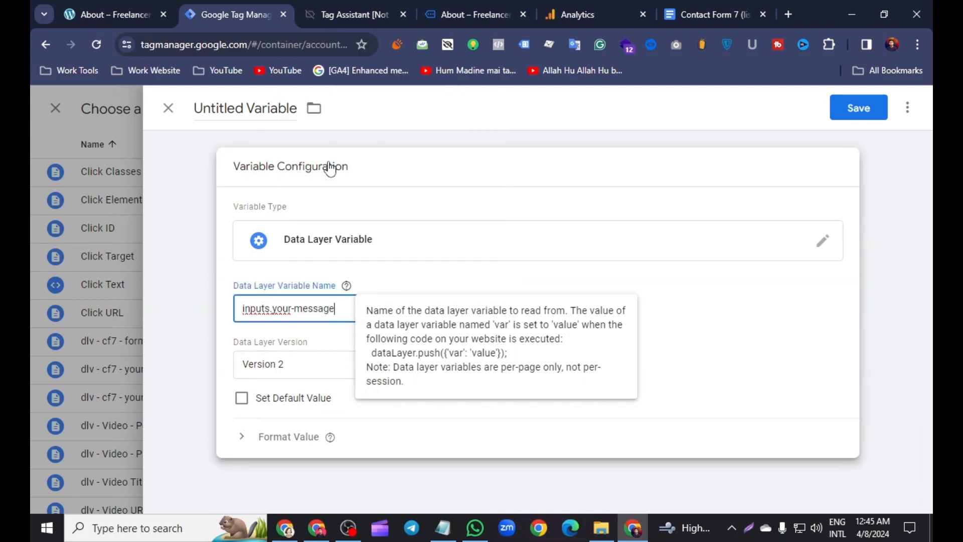
Step: Name the variable dlv - cf7 - your-message and save it as the Message parameter's value
click(246, 105)
text(0)
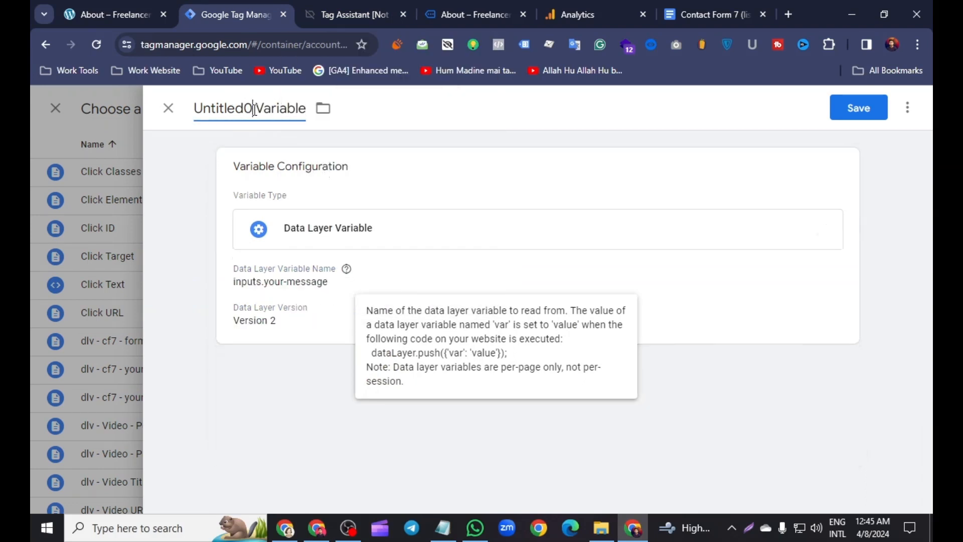
key(BackSpace)
key(BackSpace)
key(BackSpace)
key(BackSpace)
key(BackSpace)
key(BackSpace)
key(BackSpace)
key(BackSpace)
key(BackSpace)
key(BackSpace)
key(BackSpace)
key(BackSpace)
key(BackSpace)
key(BackSpace)
key(BackSpace)
key(BackSpace)
key(BackSpace)
text(dl)
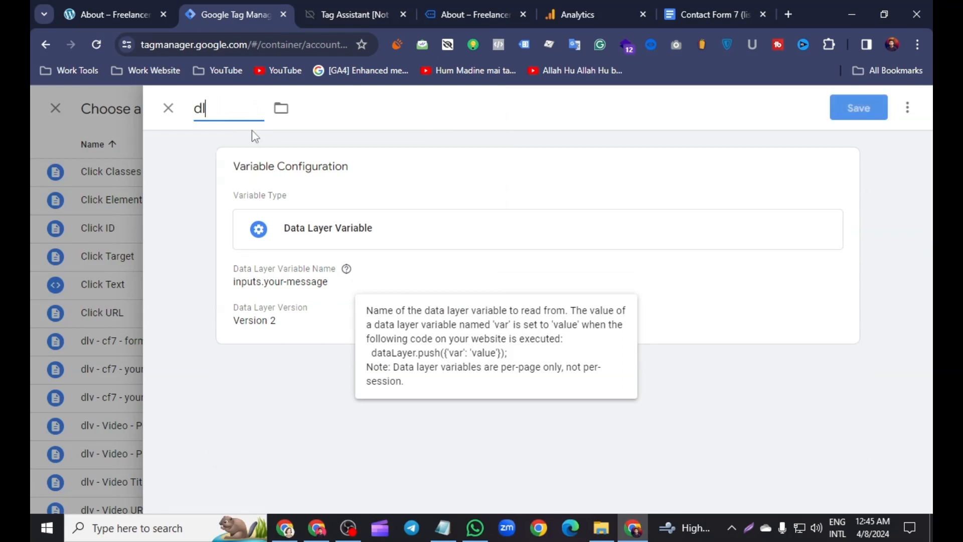
text(v - cf7 )
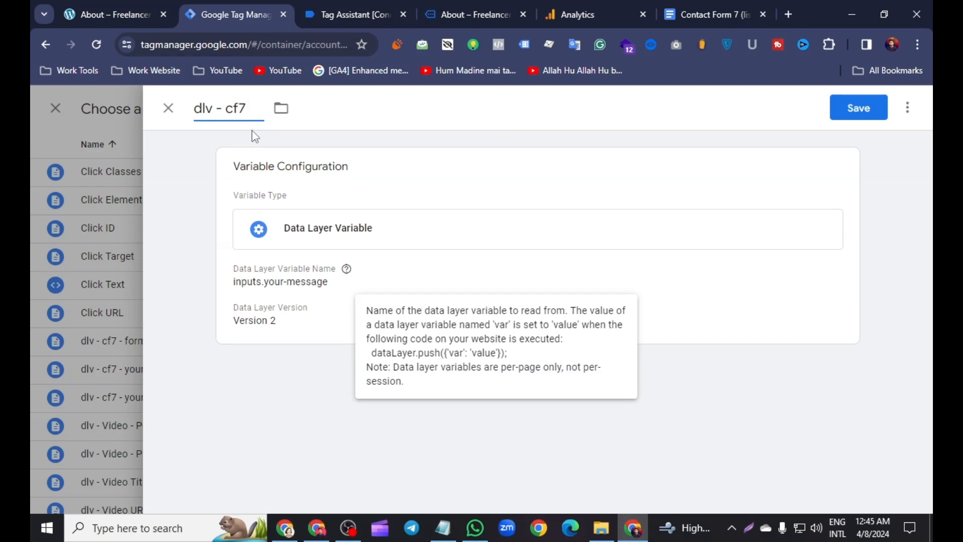
text(-)
right_click(261, 106)
click(303, 241)
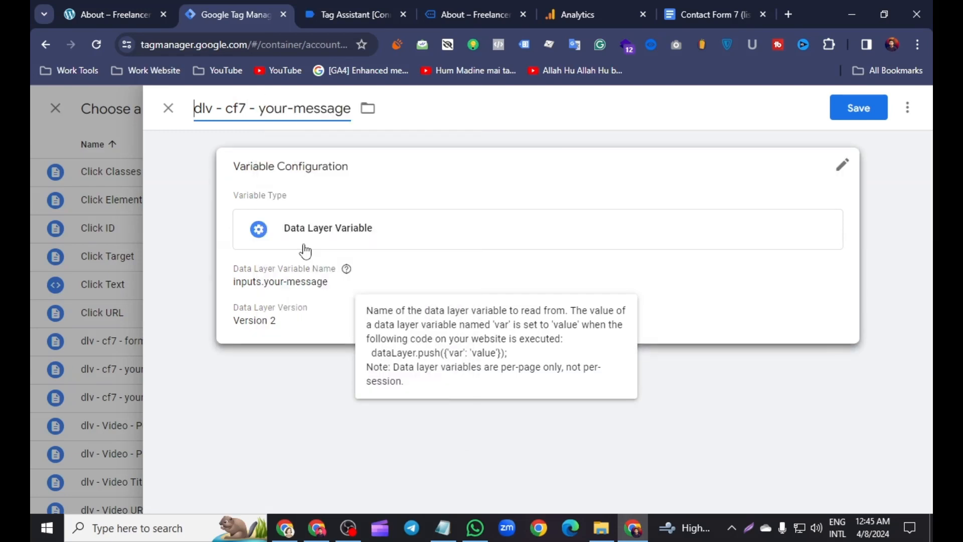
click(856, 108)
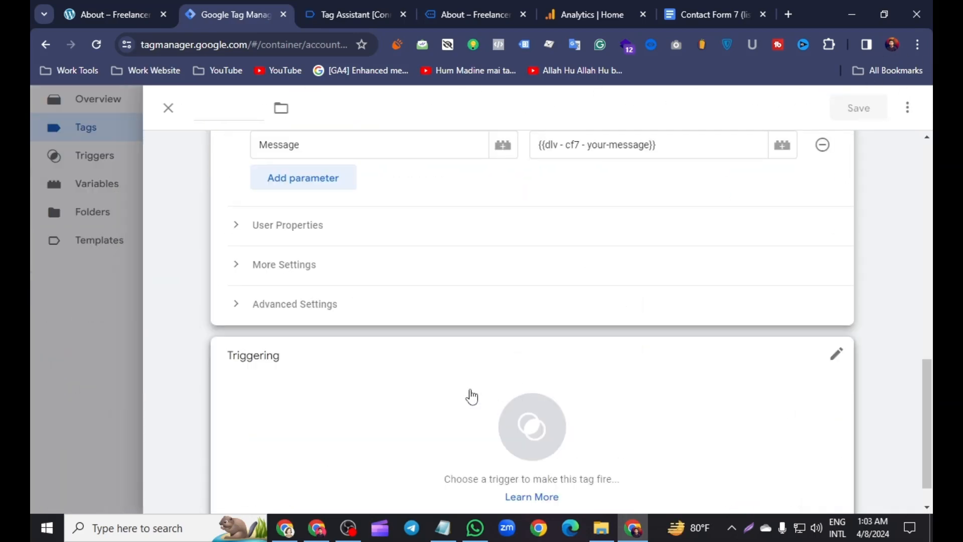
Step: Start a new trigger of type Custom Event for the tag
click(530, 388)
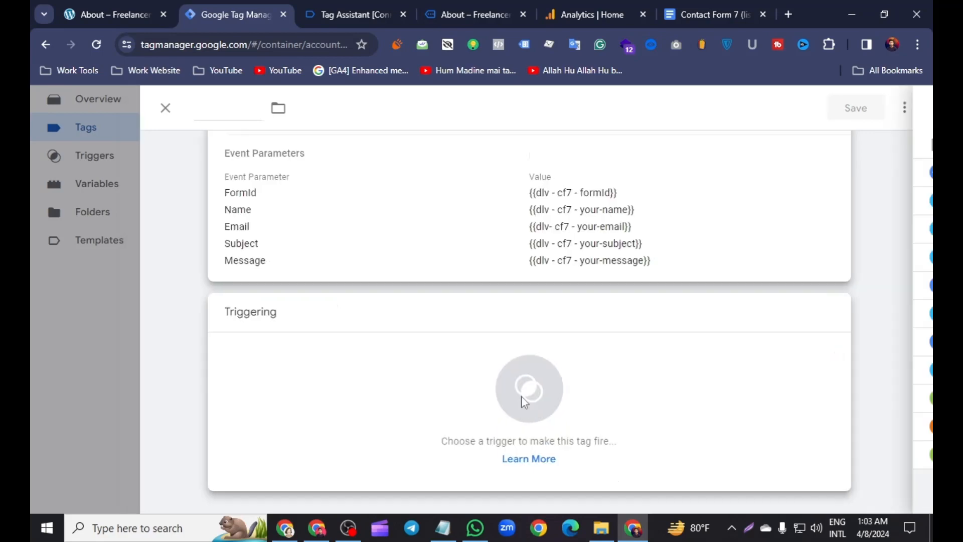
click(901, 108)
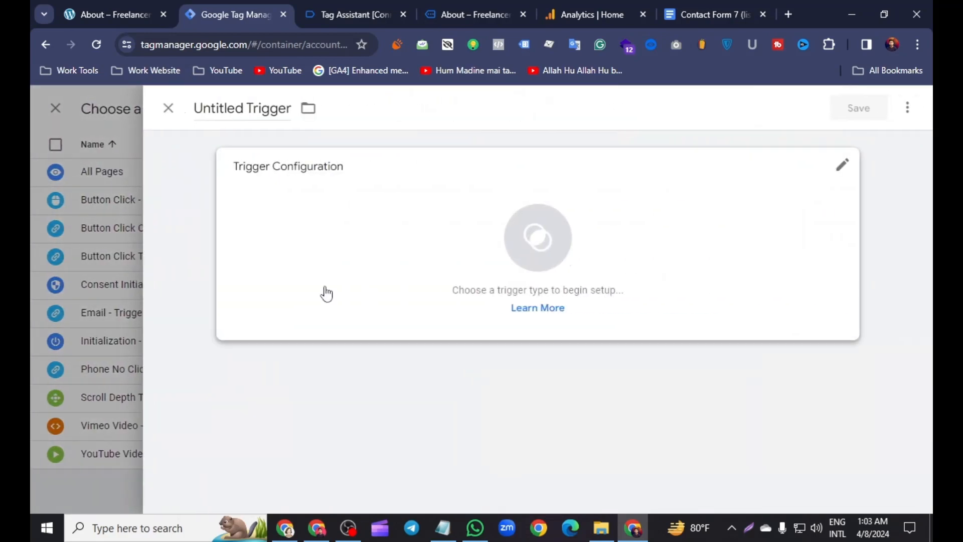
click(554, 231)
scroll(564, 359, down, 5)
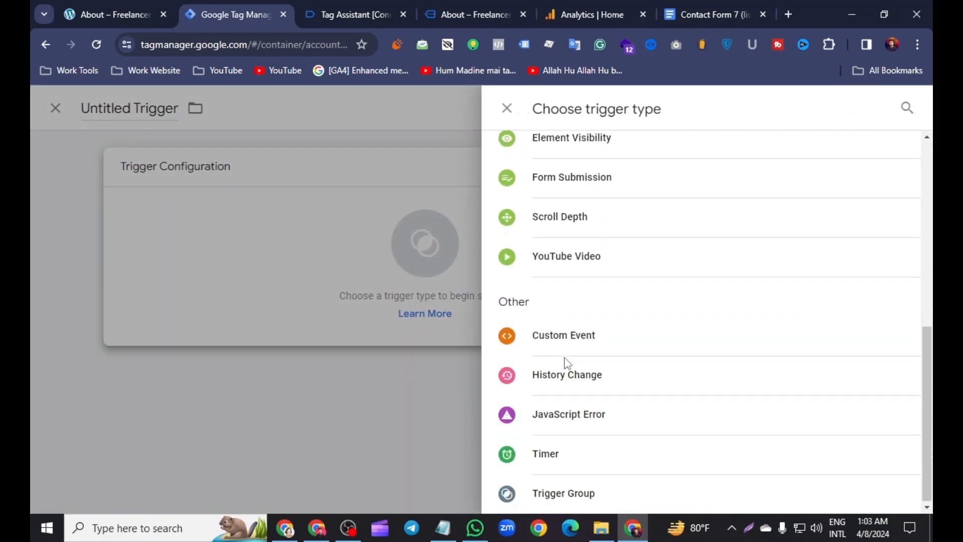
click(564, 335)
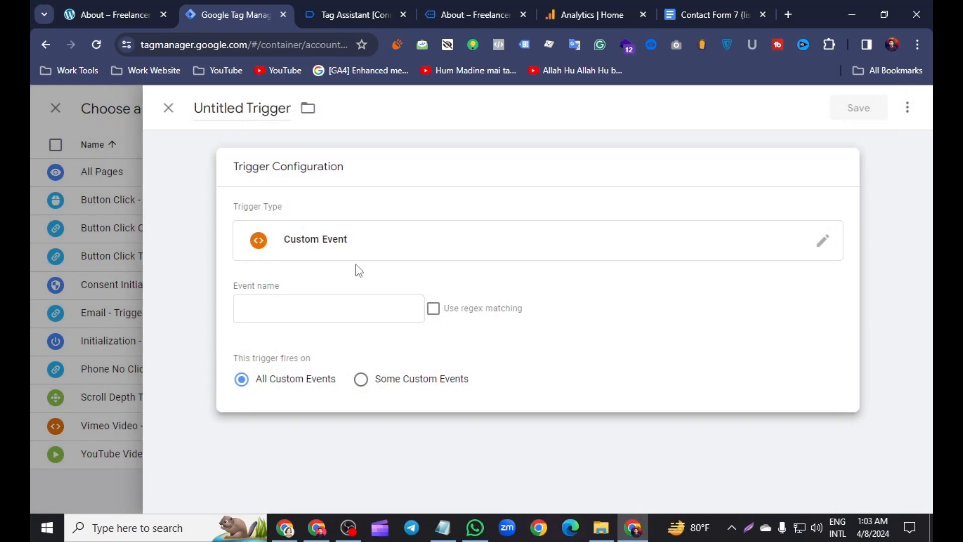
Step: Copy the event name cf7_submit from Tag Assistant's API call into the custom event trigger's event name in Google Tag Manager
click(269, 306)
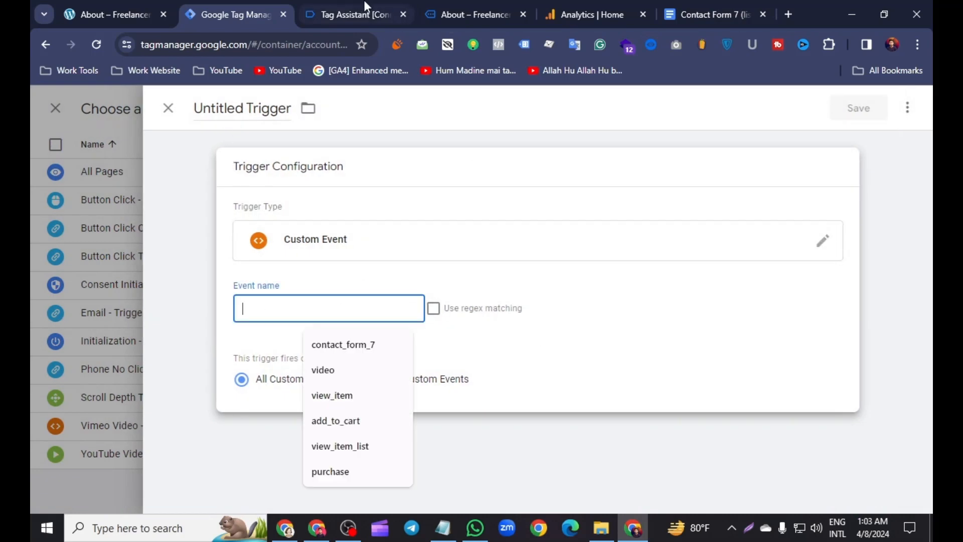
click(372, 4)
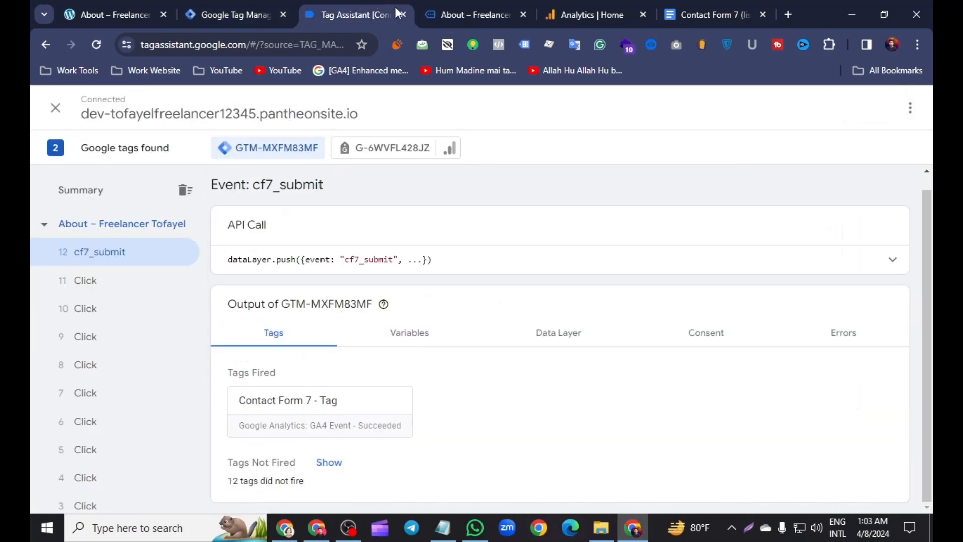
click(891, 257)
drag(277, 271, 317, 270)
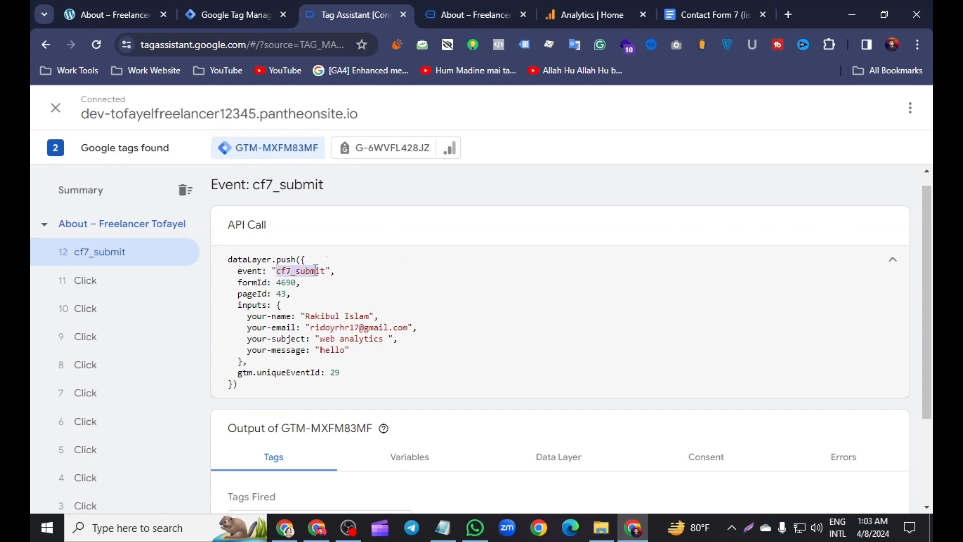
right_click(325, 271)
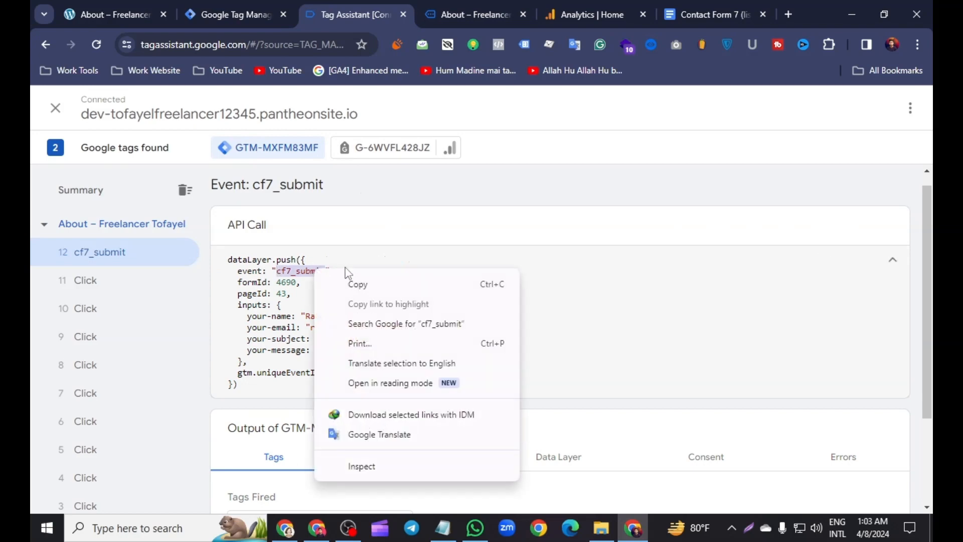
click(357, 282)
click(230, 14)
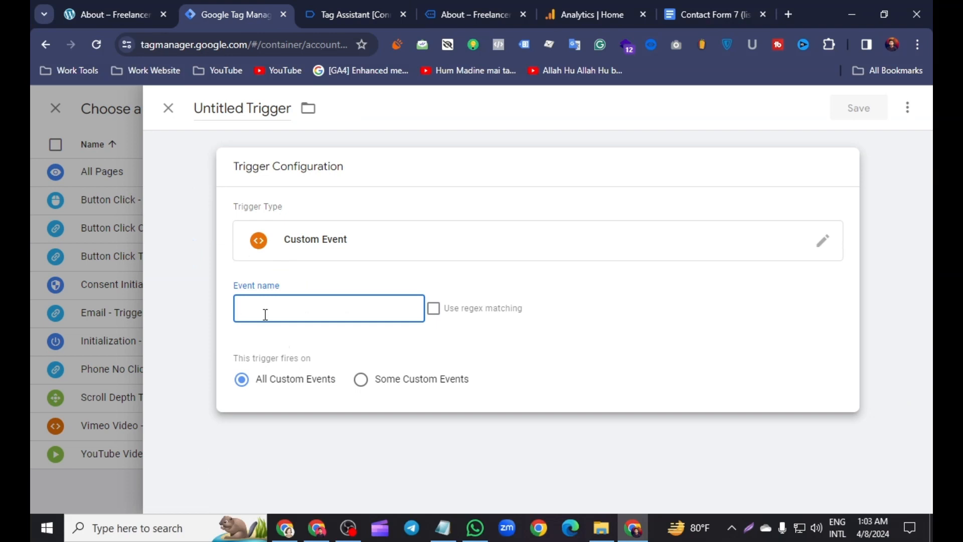
right_click(265, 314)
click(301, 167)
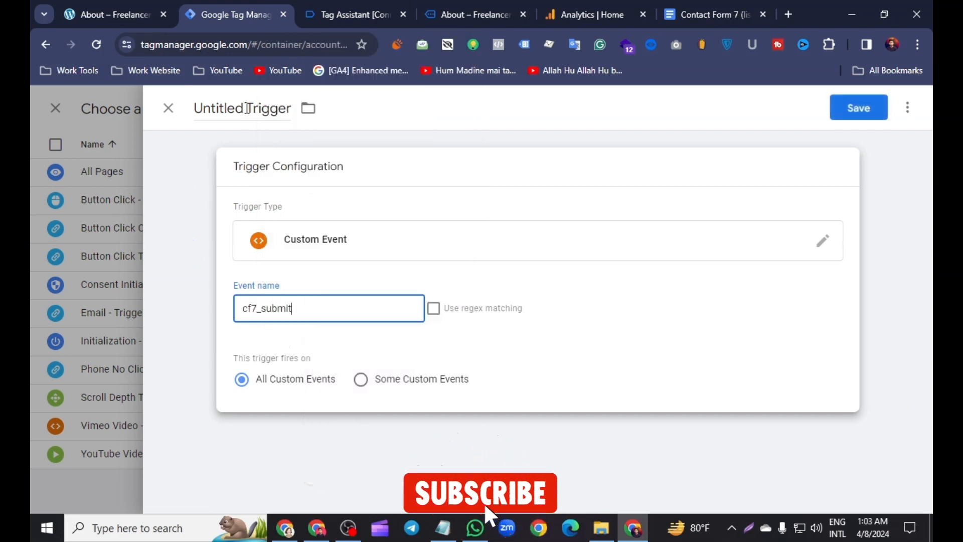
Step: Name the trigger Contact Form 7 - Trigger and save it as the tag's firing trigger
click(247, 109)
key(BackSpace)
key(BackSpace)
key(BackSpace)
key(BackSpace)
key(BackSpace)
key(BackSpace)
key(BackSpace)
key(BackSpace)
key(BackSpace)
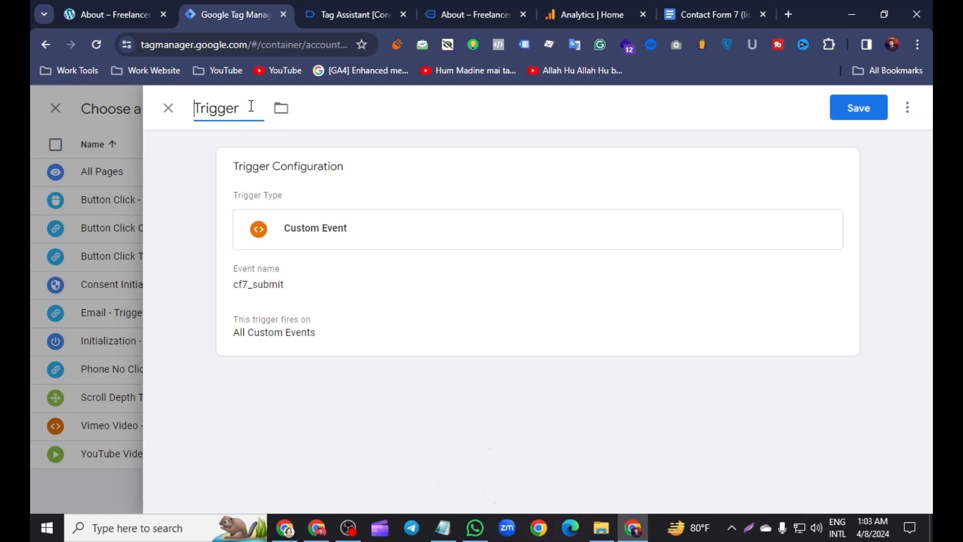
text(Contu)
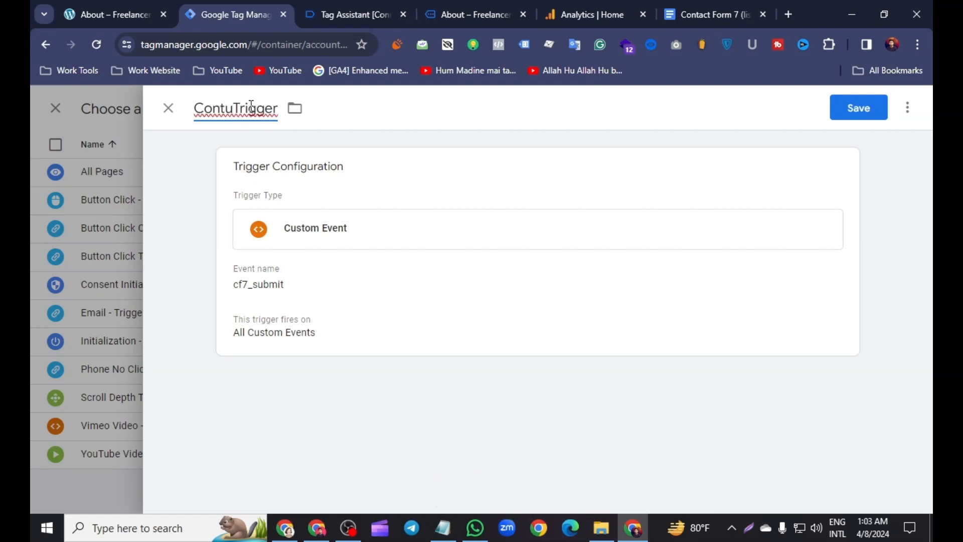
key(BackSpace)
text(act )
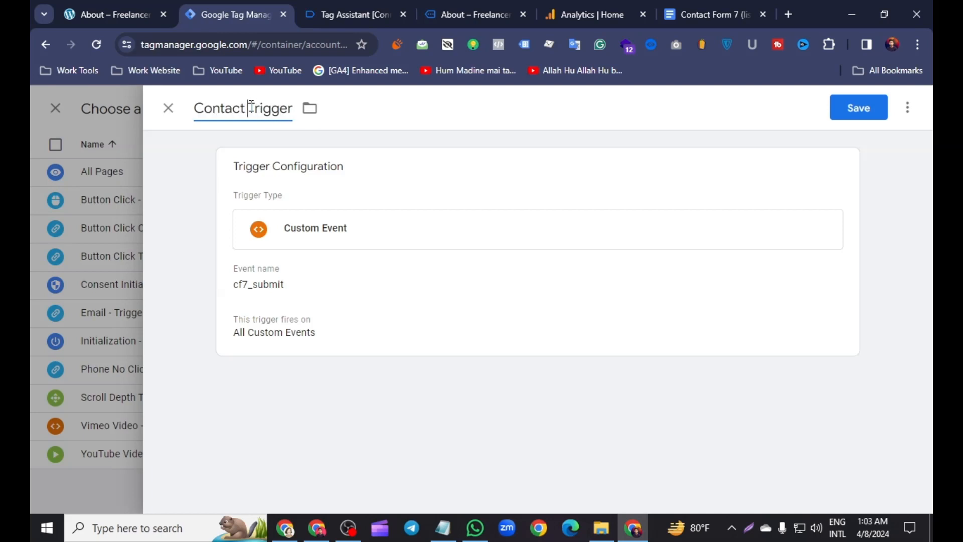
text(form )
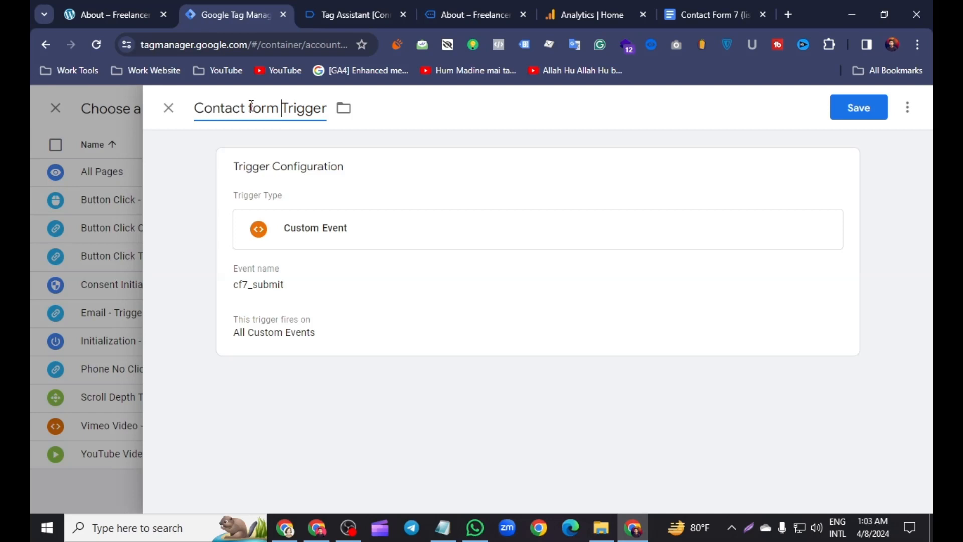
text(7 -)
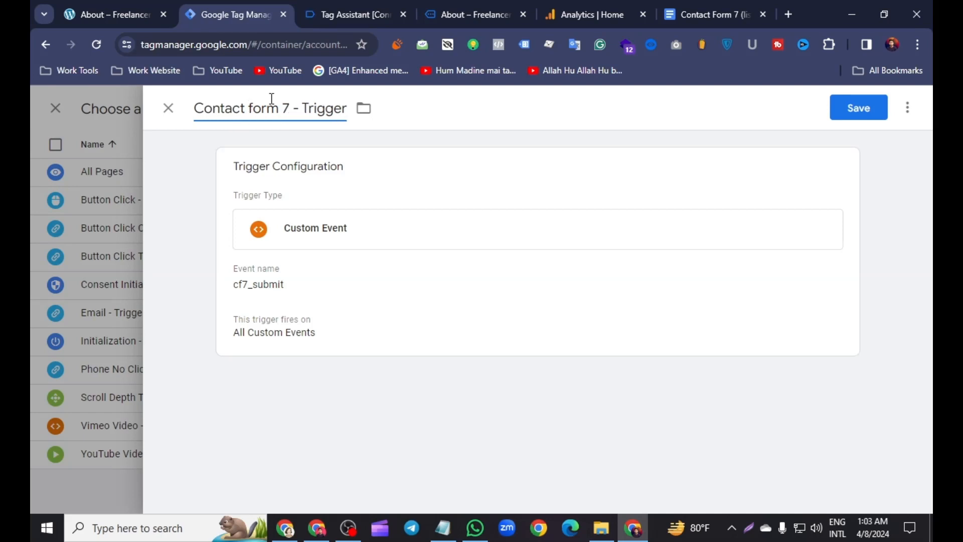
click(255, 109)
key(BackSpace)
key(BackSpace)
text(ct )
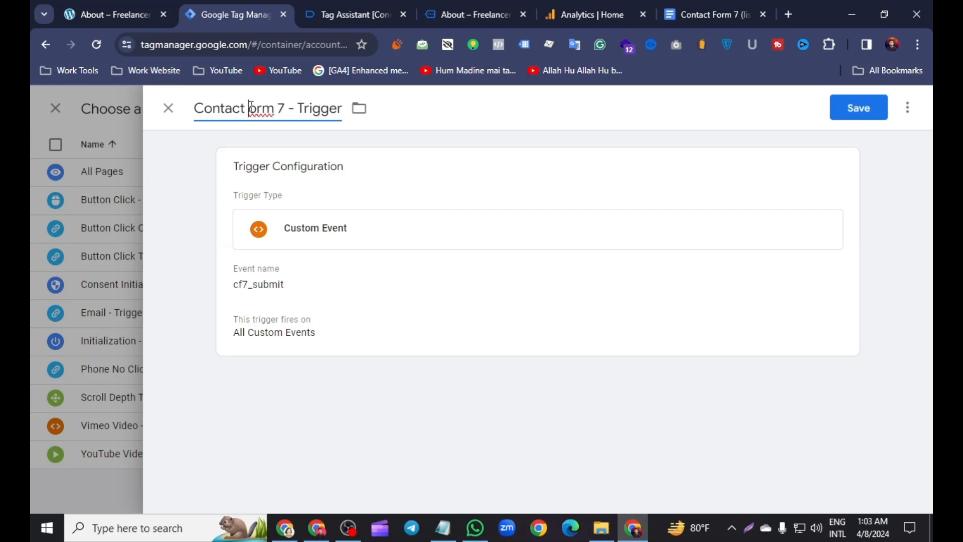
text(F)
click(858, 107)
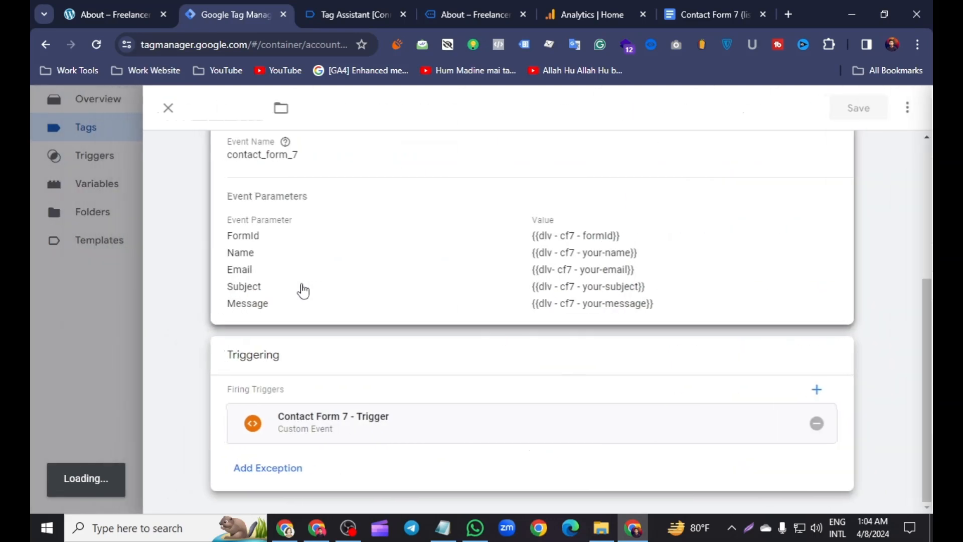
Step: Review the GA4 event tag's measurement ID, event name, event parameters and firing trigger
scroll(303, 281, up, 4)
click(475, 221)
scroll(445, 229, down, 3)
scroll(444, 234, up, 3)
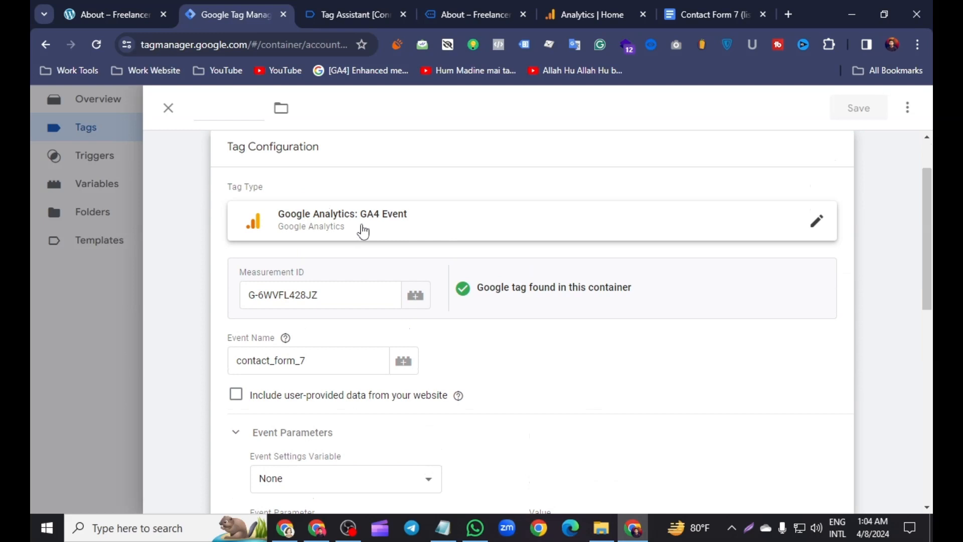
scroll(361, 232, down, 3)
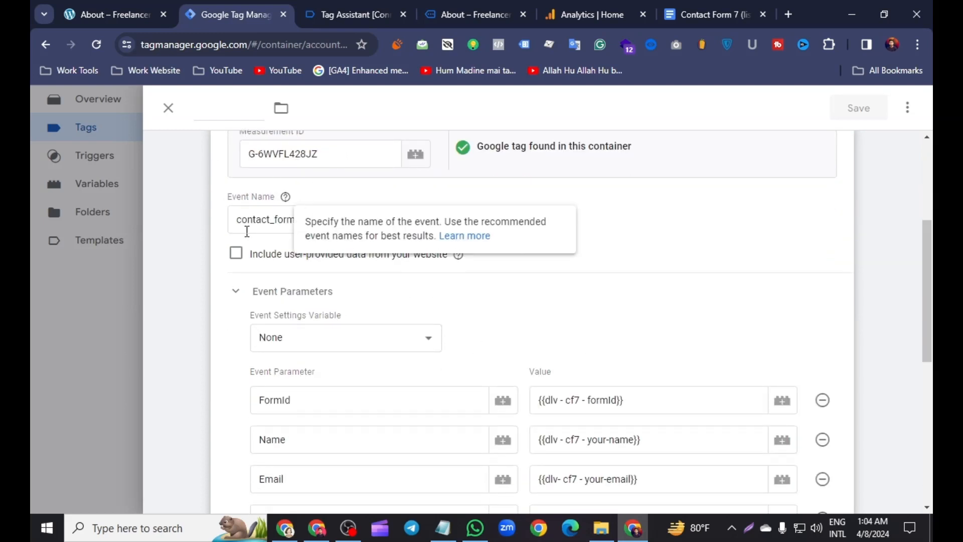
click(460, 295)
click(391, 297)
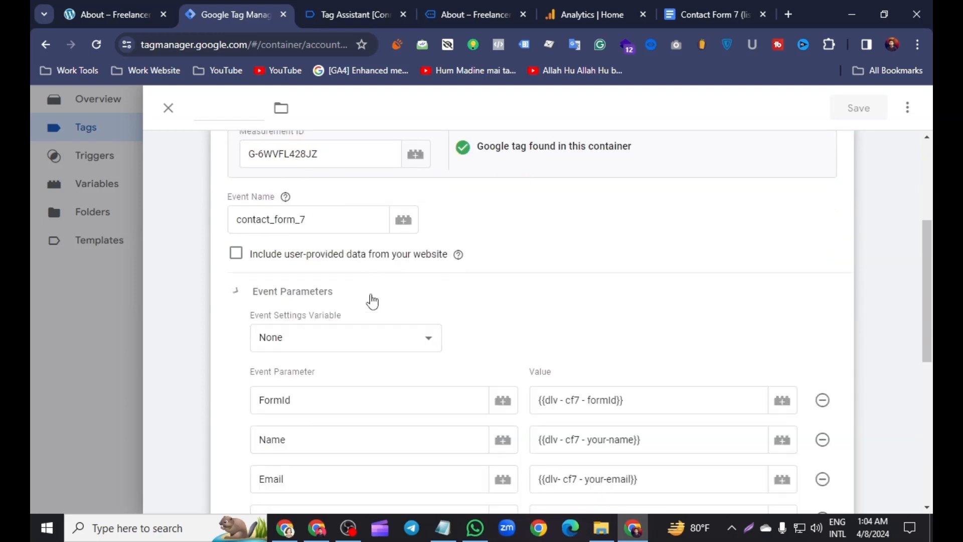
scroll(446, 361, down, 3)
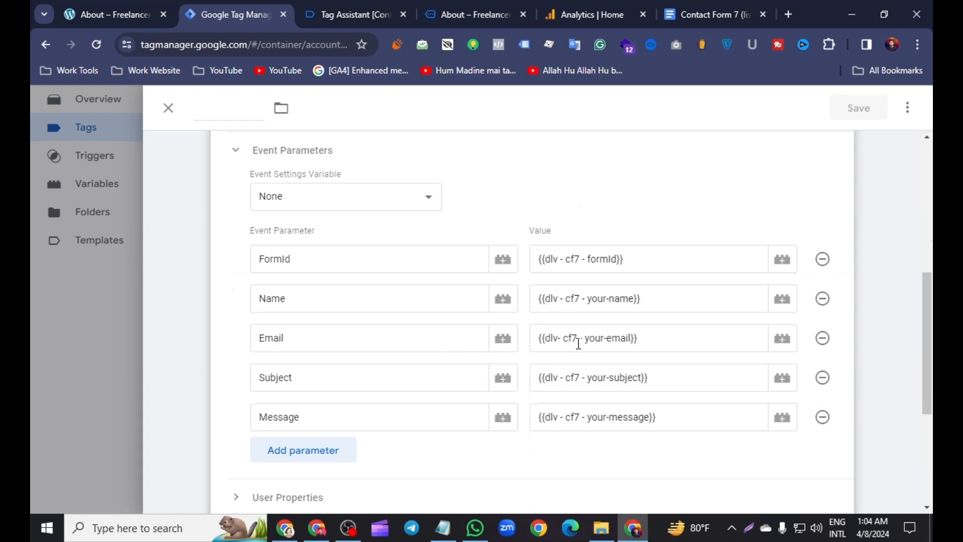
scroll(457, 381, down, 5)
scroll(430, 399, up, 10)
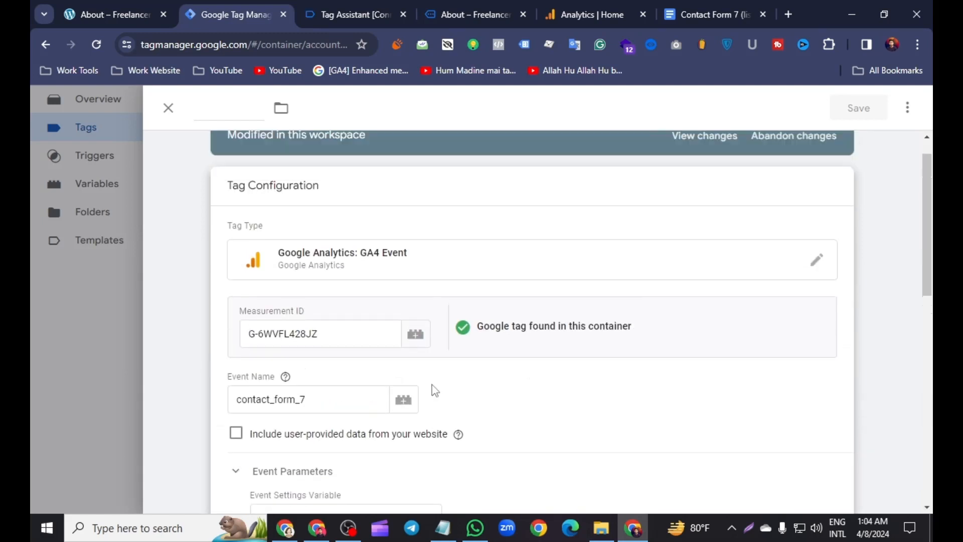
Step: Name the GA4 event tag Contact From 7 - Tag and save it
click(233, 110)
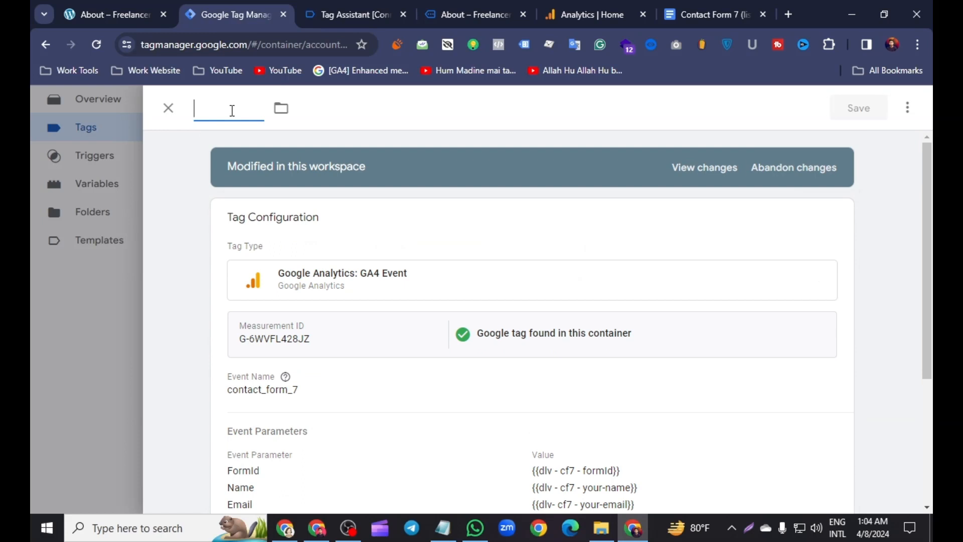
text(Contact)
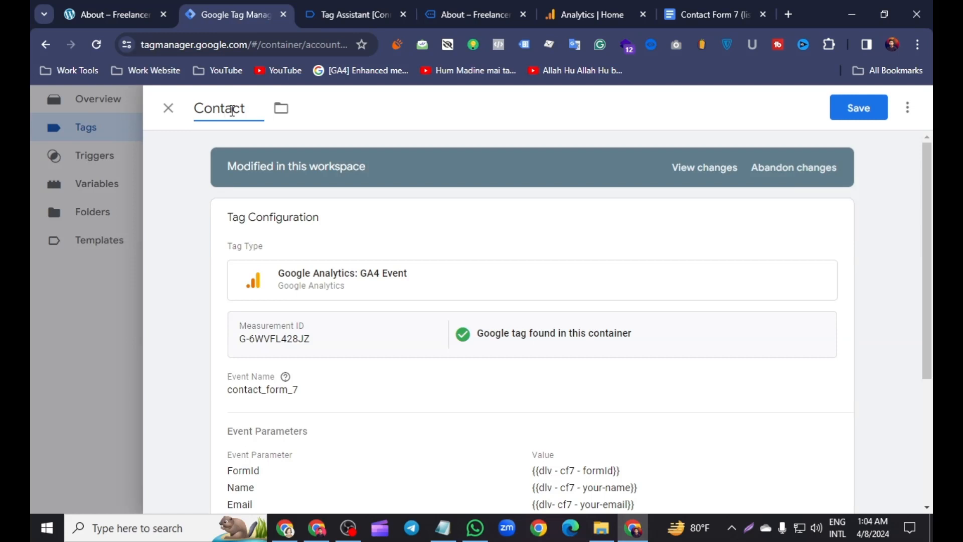
text( From )
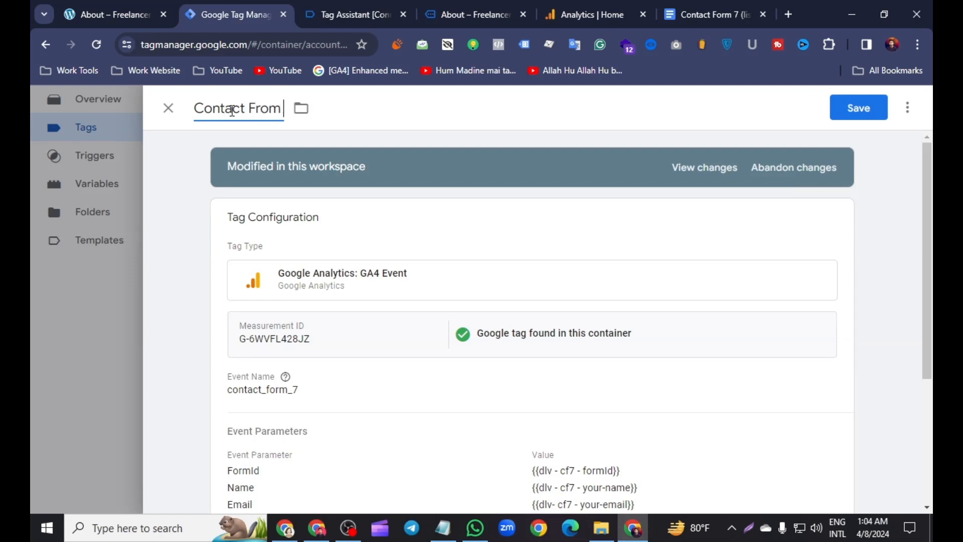
text(7 - Tag)
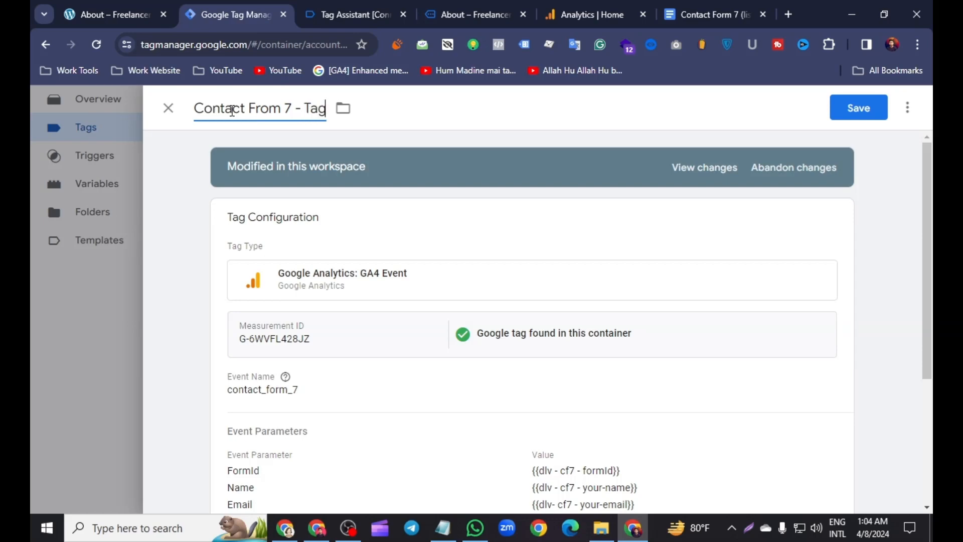
click(851, 107)
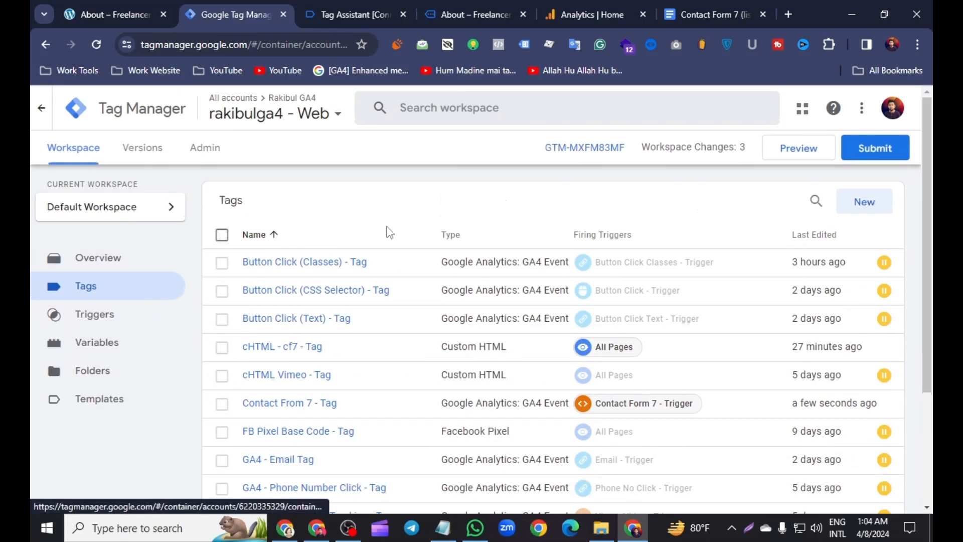
Step: Submit and publish the workspace changes as a new container version without a name or description, and close the version summary
click(865, 147)
click(888, 108)
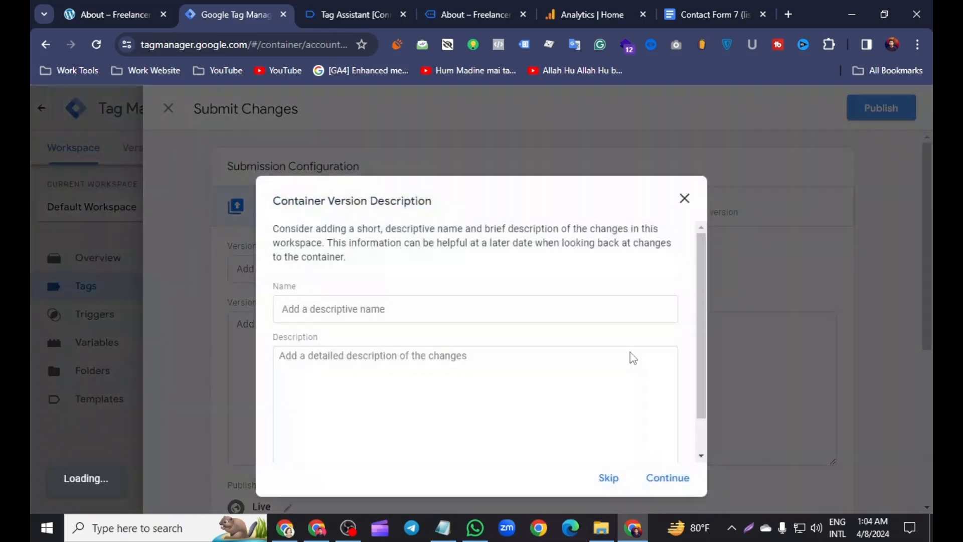
click(666, 477)
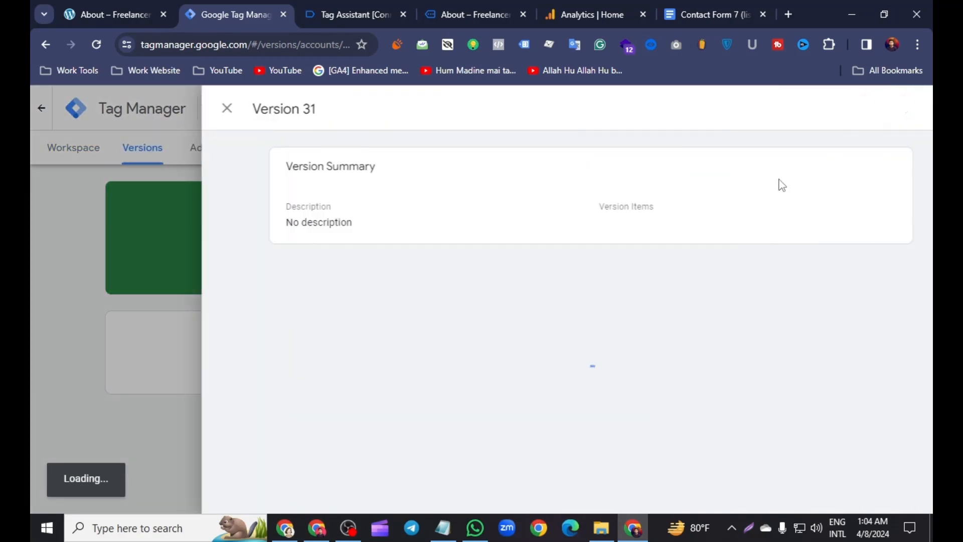
click(166, 109)
Step: Start a new preview session connected to the website from the workspace, and close the old Tag Assistant and About page tabs
click(64, 149)
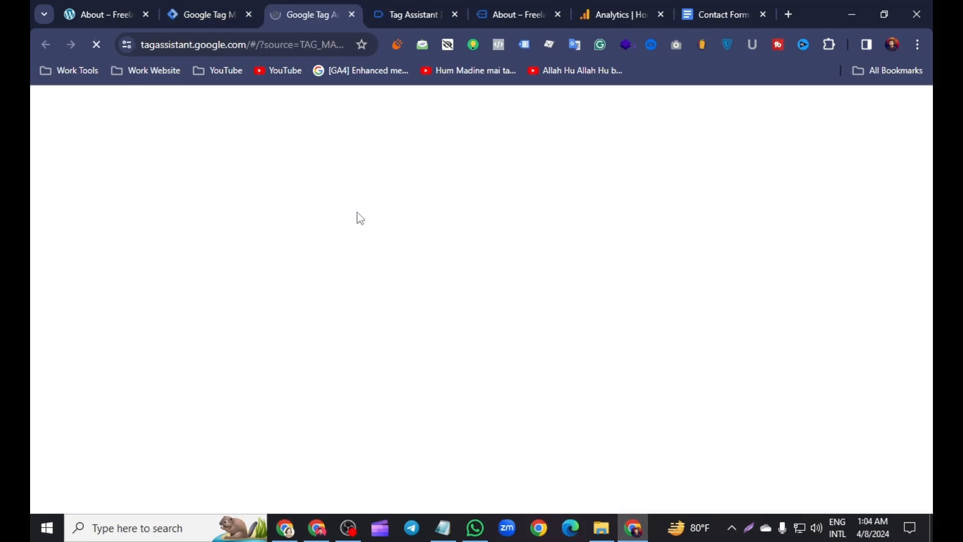
click(456, 430)
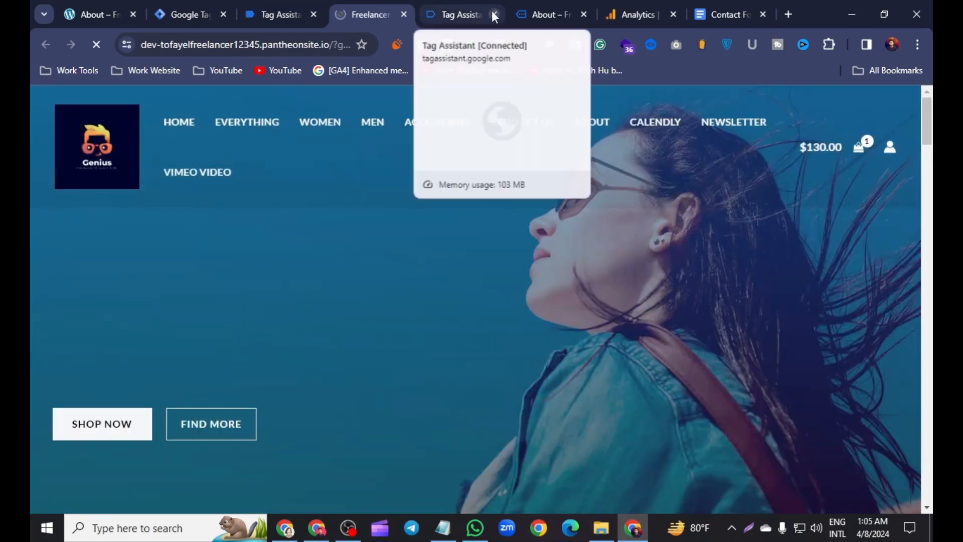
click(493, 14)
click(492, 13)
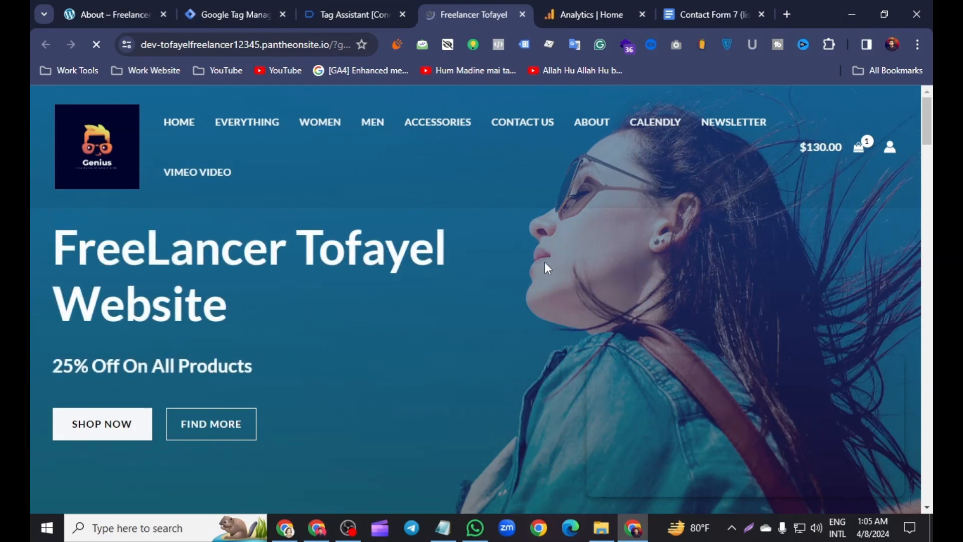
Step: Open the website's About page in the preview session and go to its contact form
scroll(552, 263, down, 5)
scroll(552, 261, up, 4)
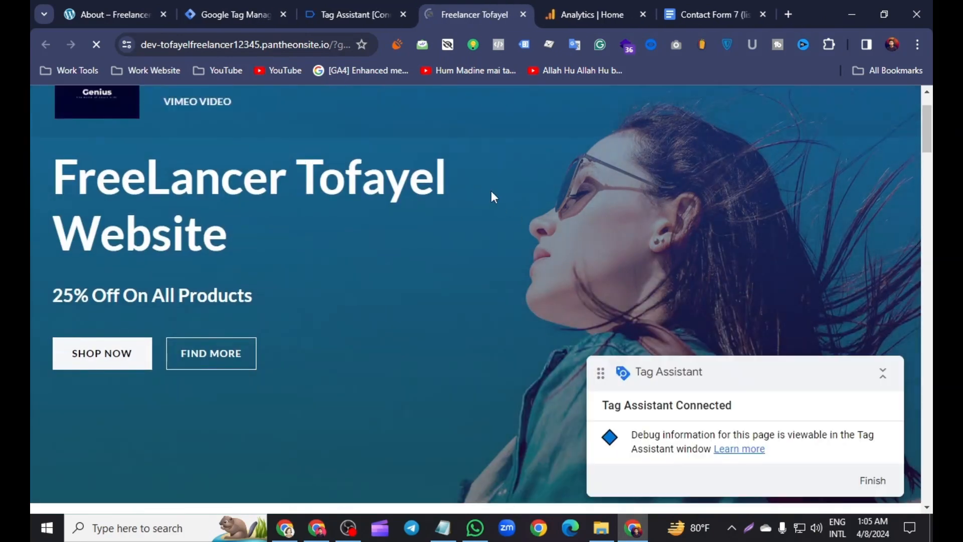
scroll(444, 173, up, 1)
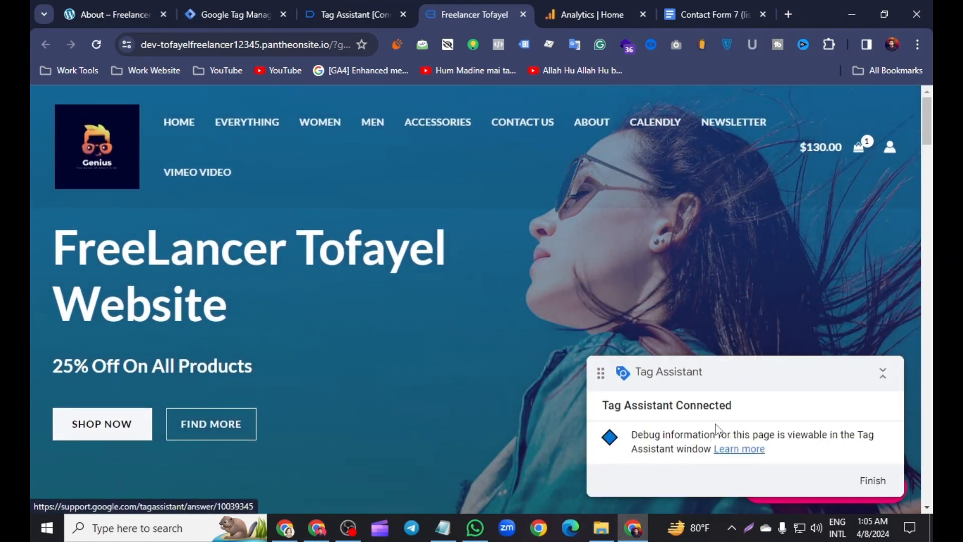
click(590, 122)
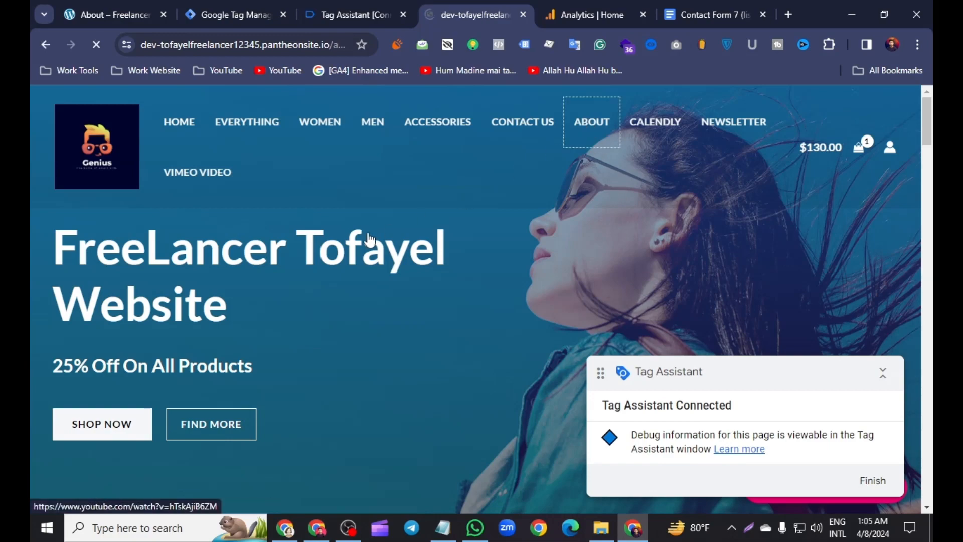
scroll(350, 282, down, 10)
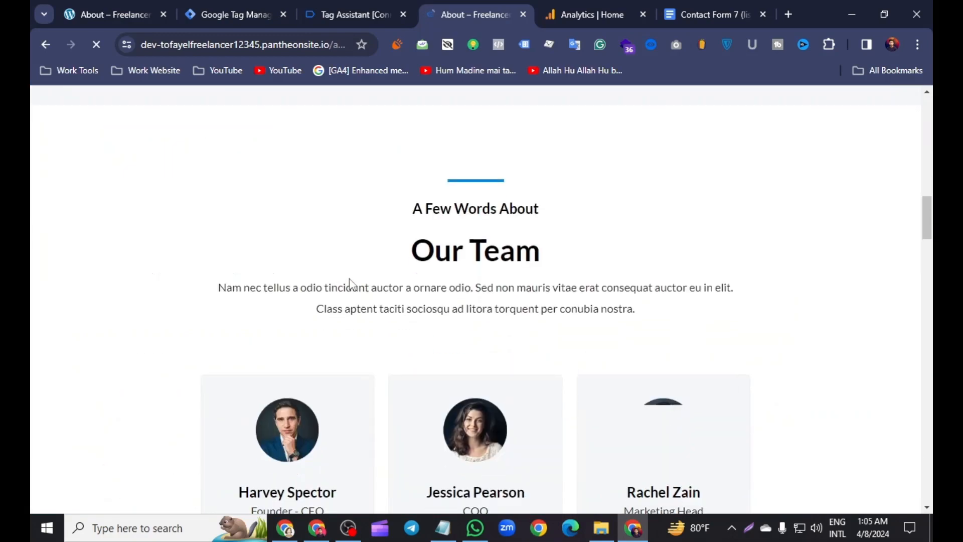
scroll(350, 281, down, 15)
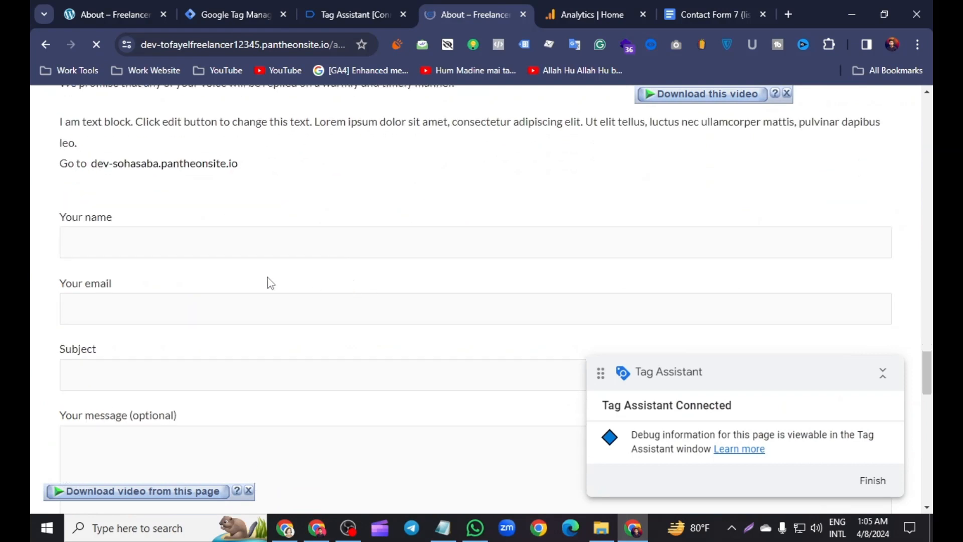
Step: Fill in the contact form with a saved name and email, the subject web analytics and a short greeting message, and submit it
click(95, 244)
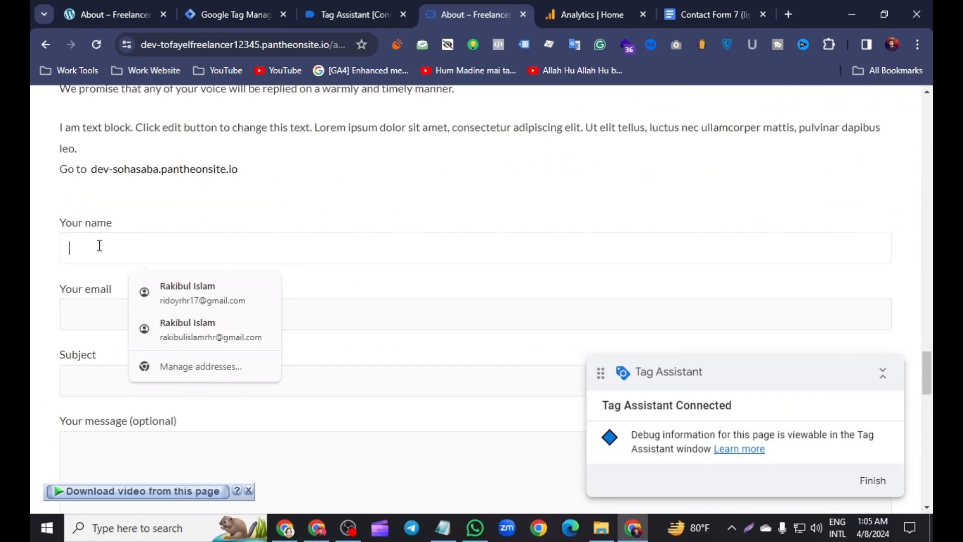
click(170, 296)
scroll(129, 320, down, 3)
click(94, 238)
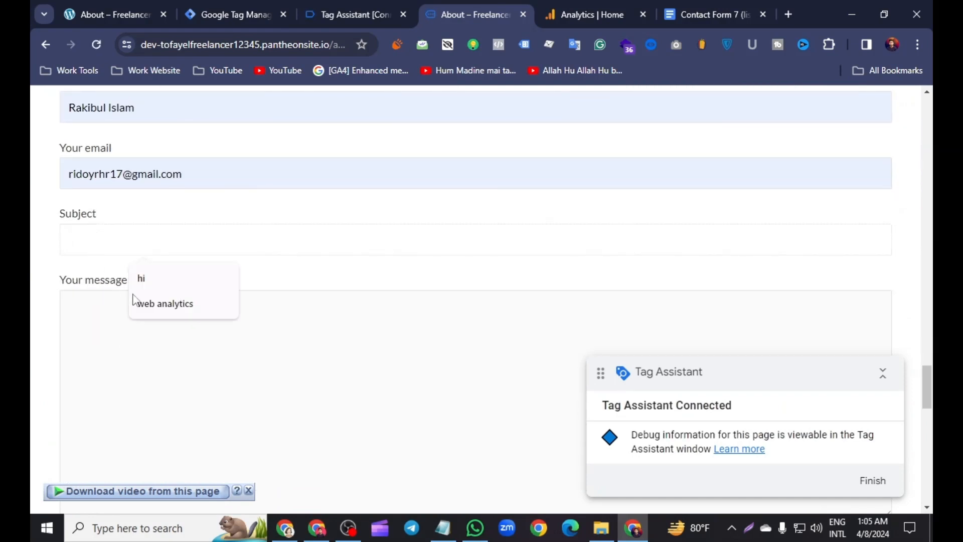
click(168, 305)
click(88, 306)
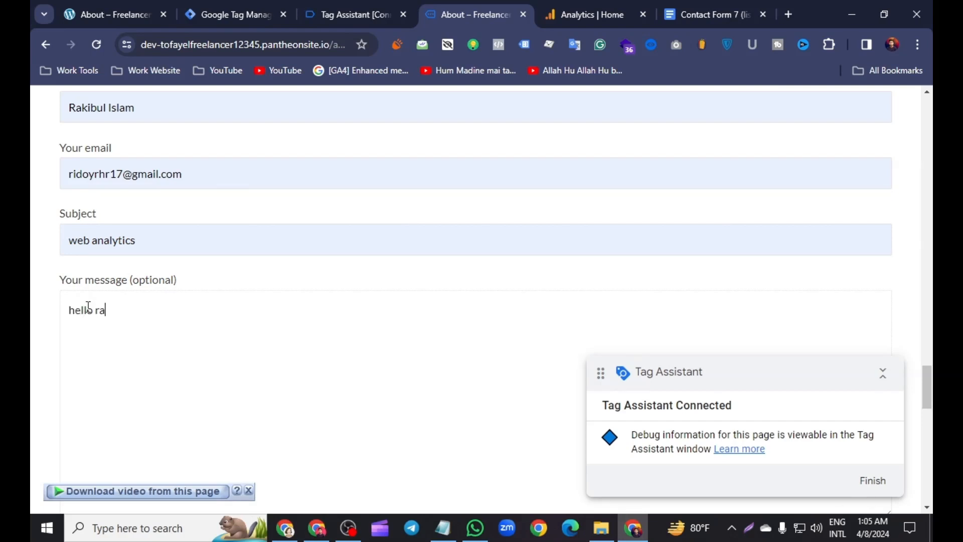
scroll(88, 306, down, 3)
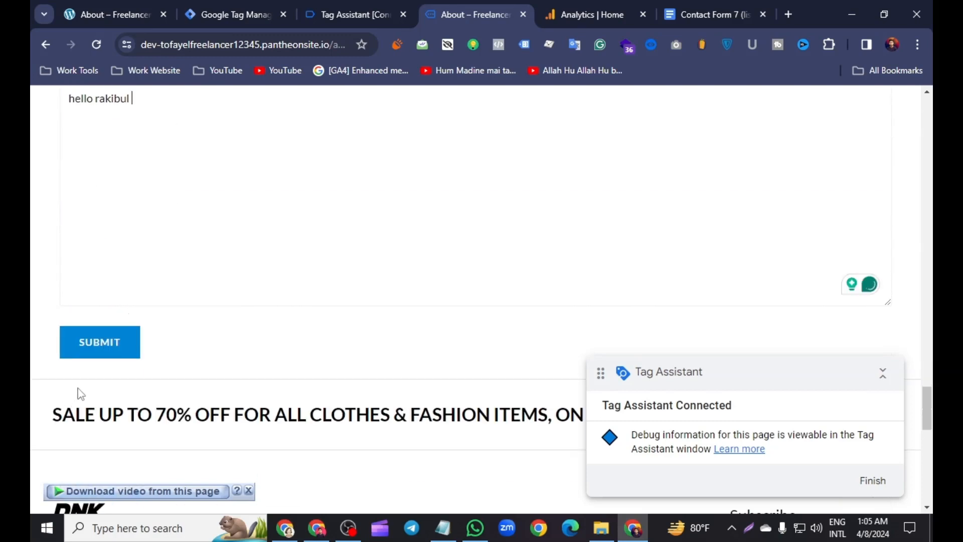
click(110, 356)
scroll(209, 379, up, 7)
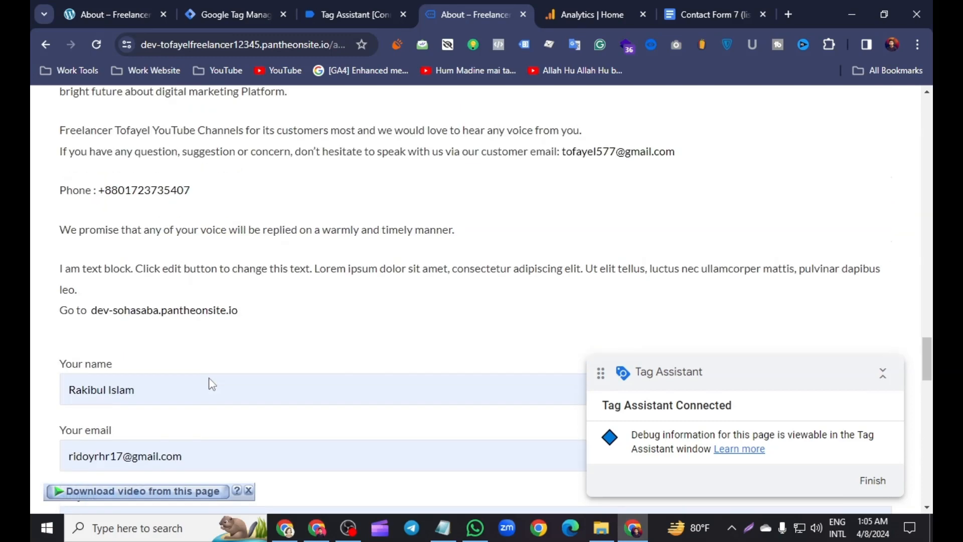
Step: Switch to Tag Assistant and check the tags fired for the cf7_submit event and in the summary
click(348, 6)
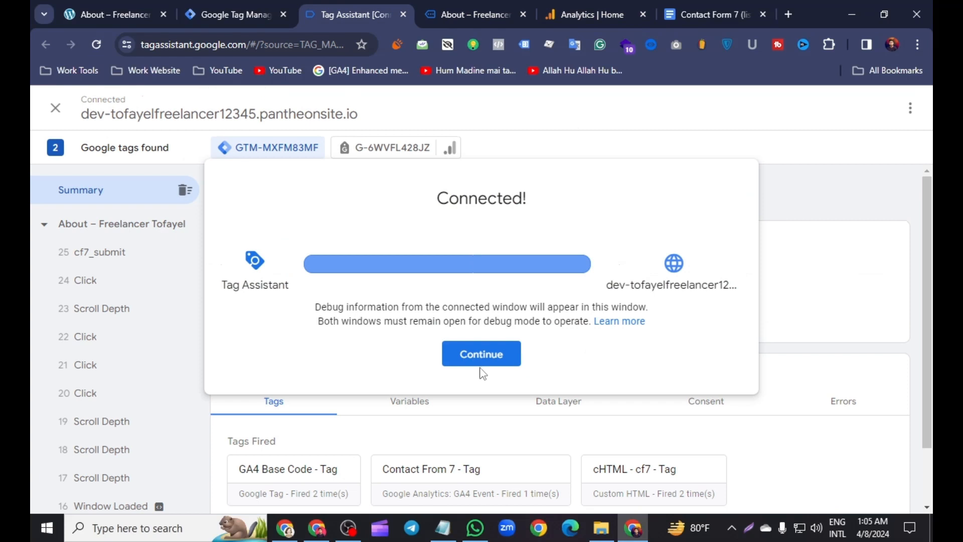
click(481, 365)
click(105, 256)
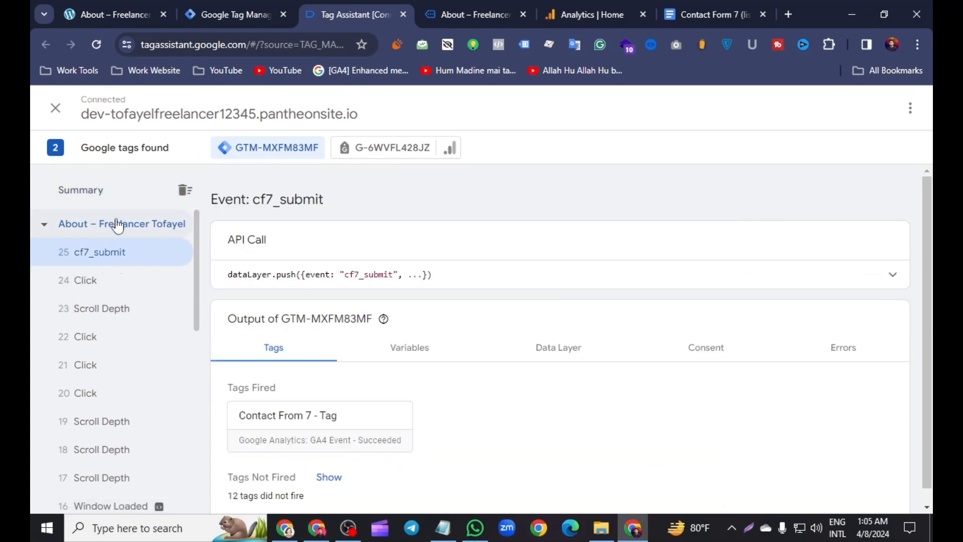
click(129, 195)
scroll(341, 383, down, 1)
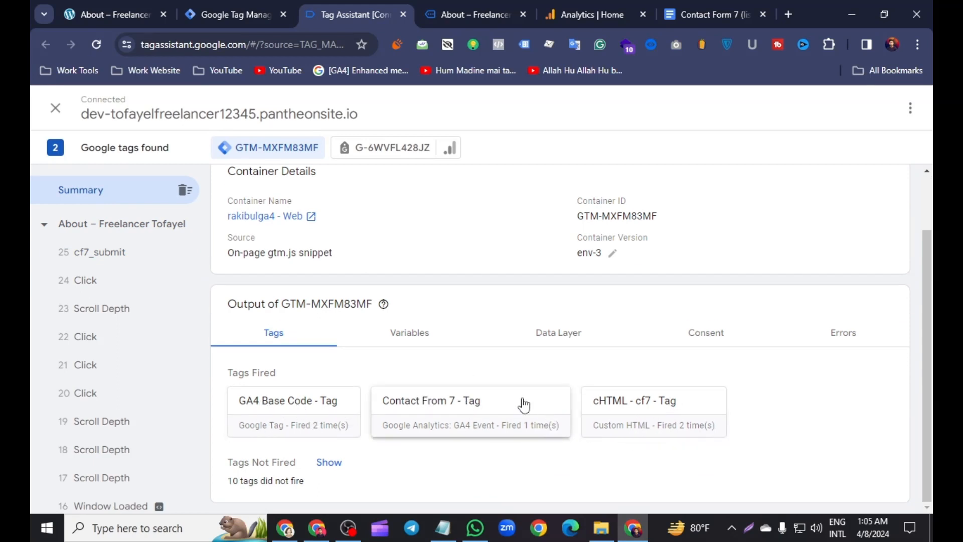
Step: Examine the values of the cf7 data layer variables for the cf7_submit event
click(89, 258)
click(409, 346)
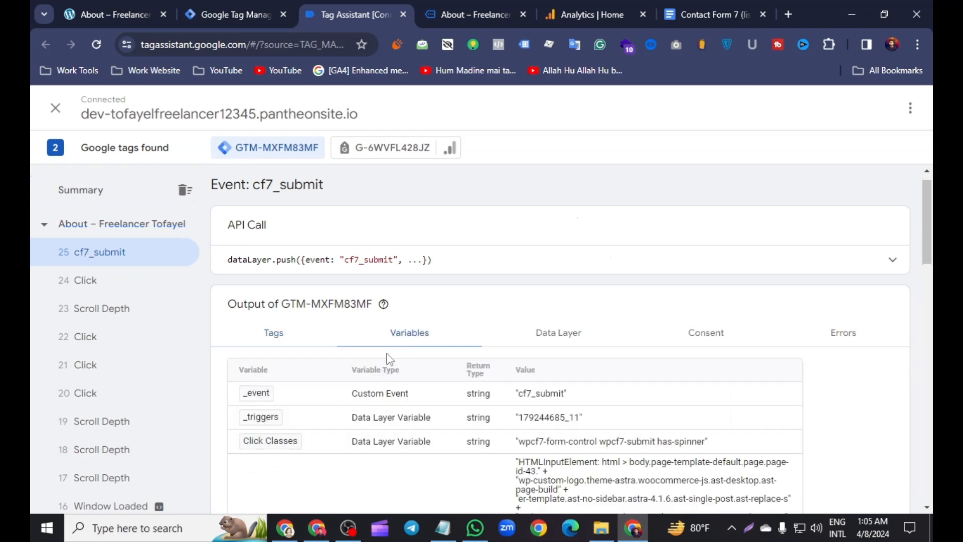
scroll(389, 367, down, 10)
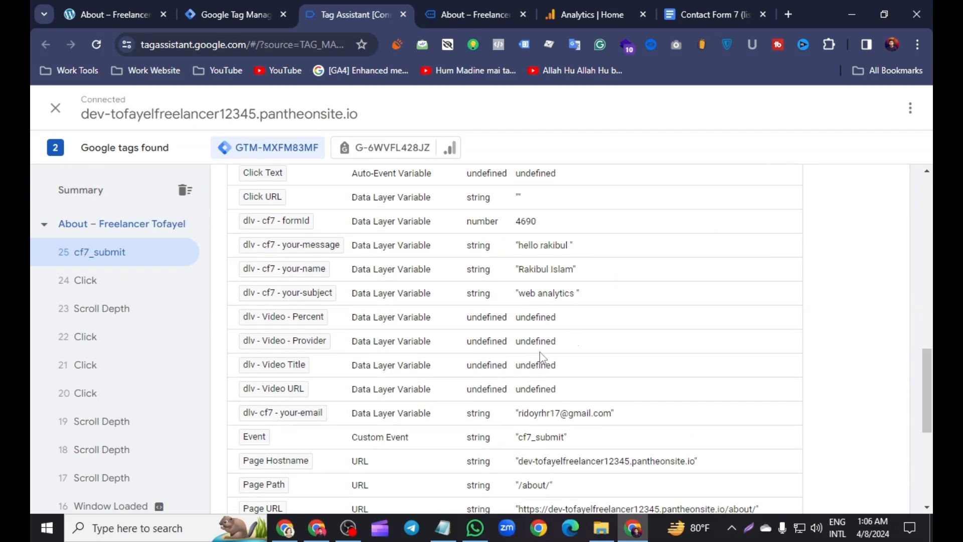
Step: Outline the cf7 form ID, message, name, subject and email variables in red on a screen capture, and discard the capture
click(749, 528)
drag(42, 190, 770, 467)
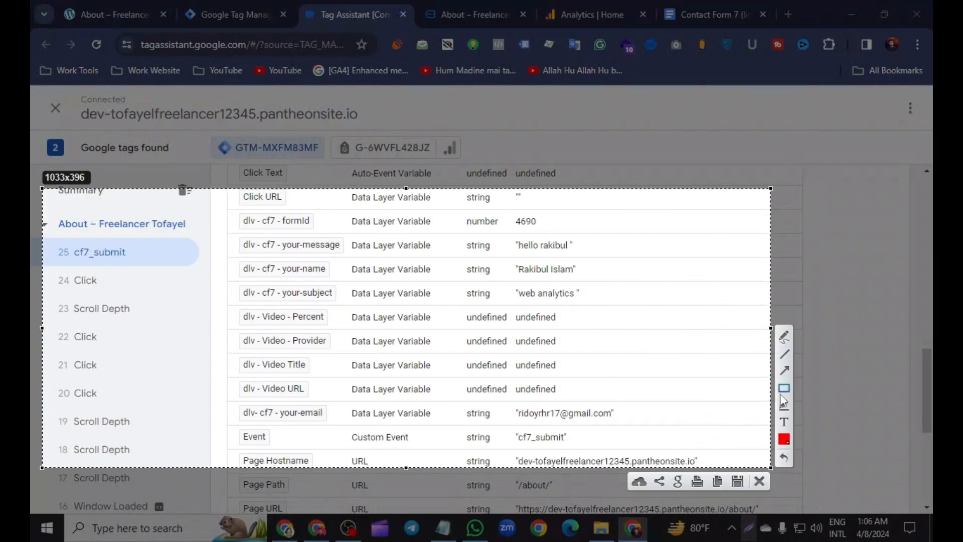
mouse_move(229, 210)
mouse_down()
mouse_move(396, 231)
mouse_move(595, 242)
mouse_move(590, 231)
mouse_up()
mouse_move(229, 230)
mouse_down()
mouse_move(630, 292)
mouse_move(630, 308)
mouse_up()
drag(234, 403, 671, 422)
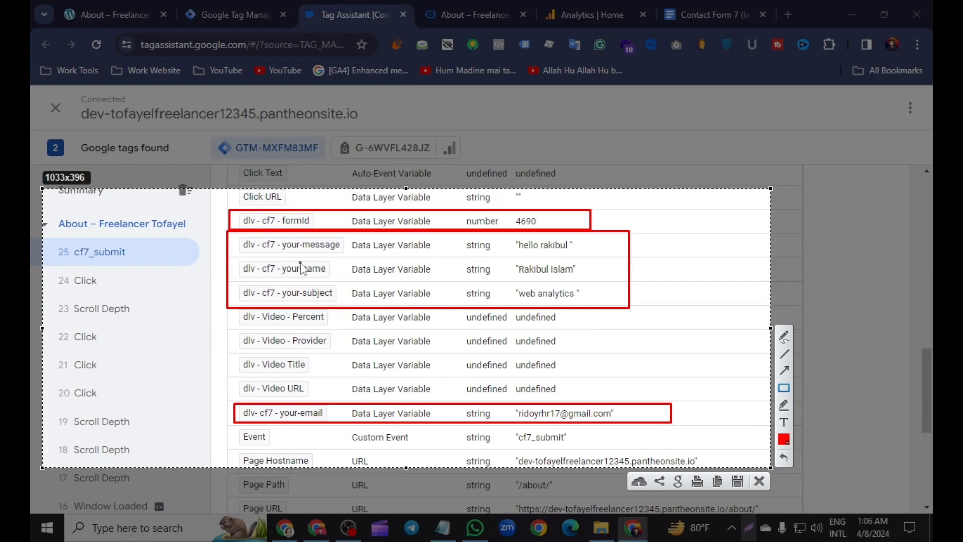
click(759, 481)
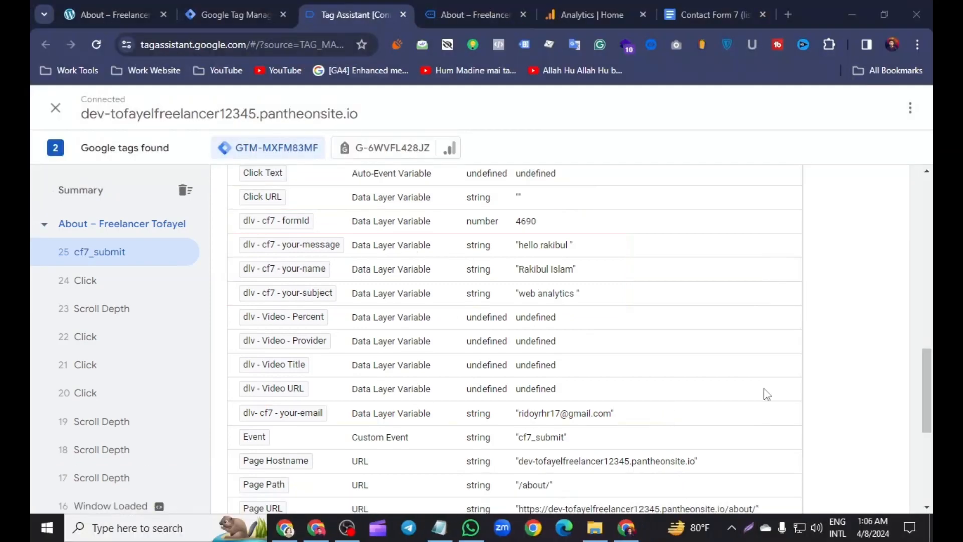
Step: Switch to Google Analytics and open DebugView from the property's admin settings
click(600, 10)
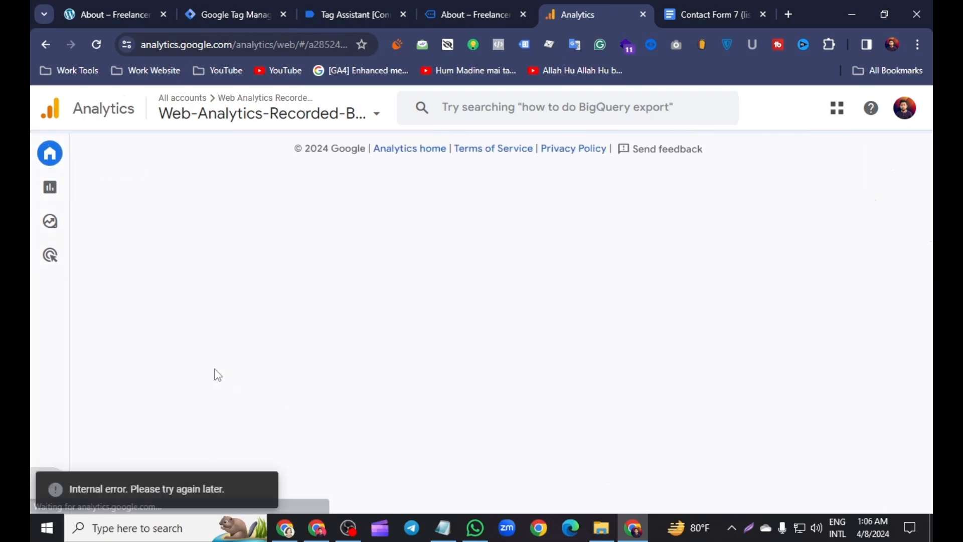
scroll(559, 368, down, 10)
scroll(555, 365, up, 5)
scroll(554, 365, down, 5)
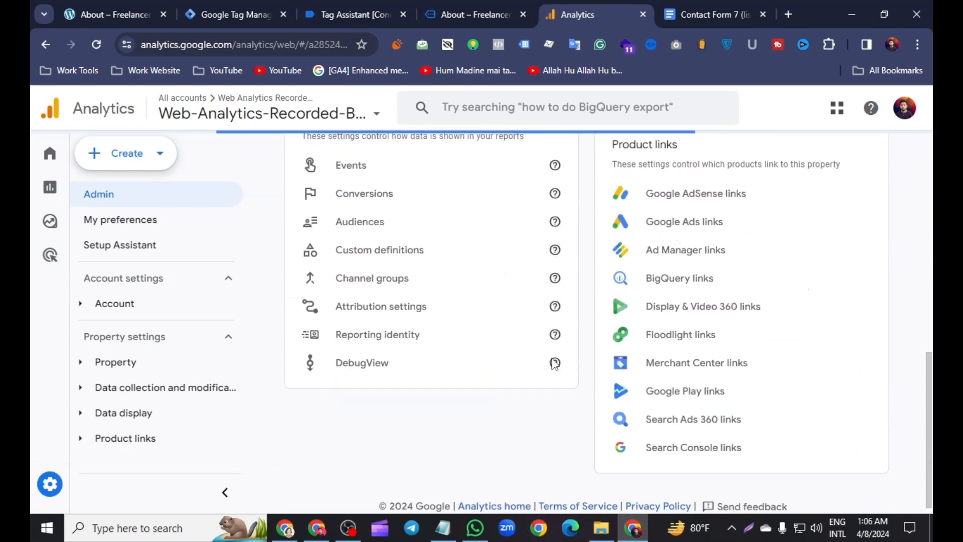
click(530, 364)
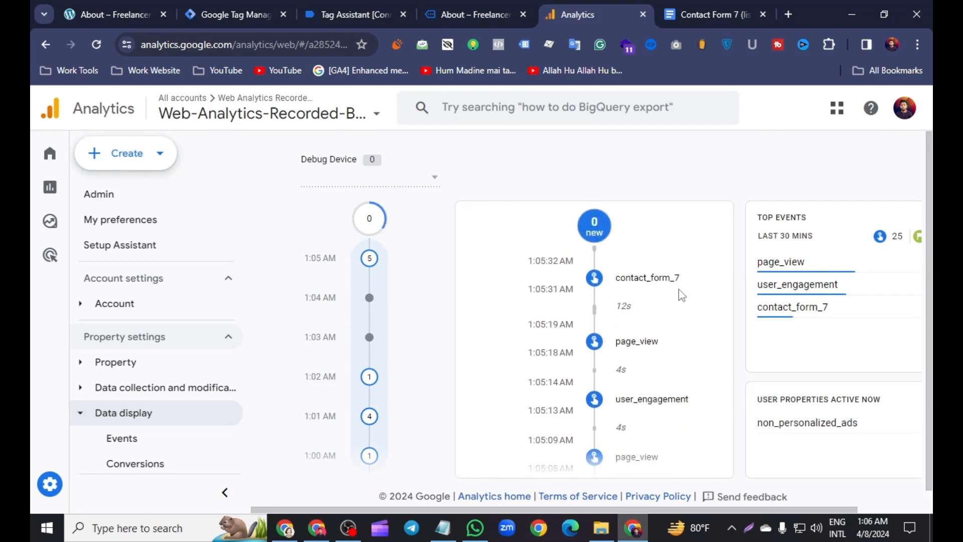
Step: Examine the FormId, Message, Name and Subject parameters of the contact_form_7 event in DebugView, and close the event details
click(636, 280)
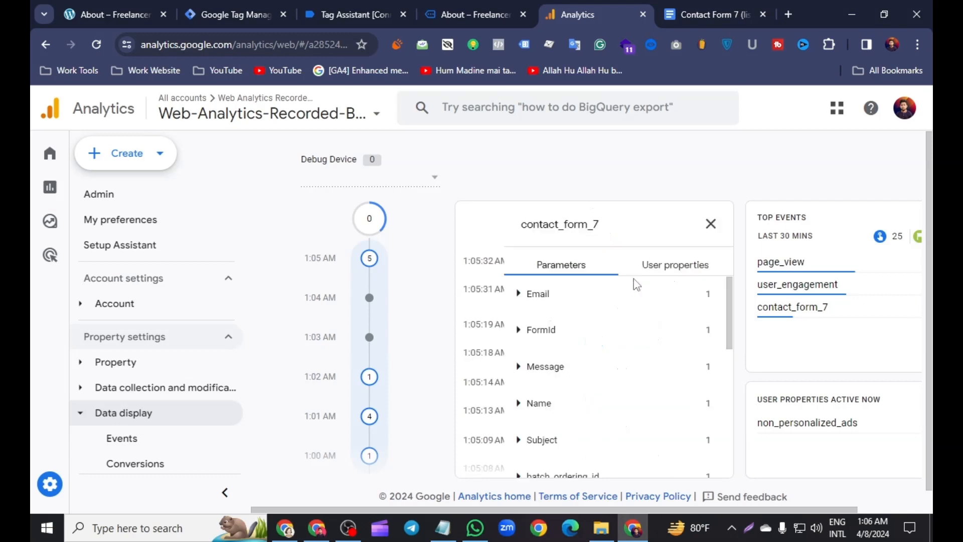
click(522, 335)
scroll(557, 366, down, 2)
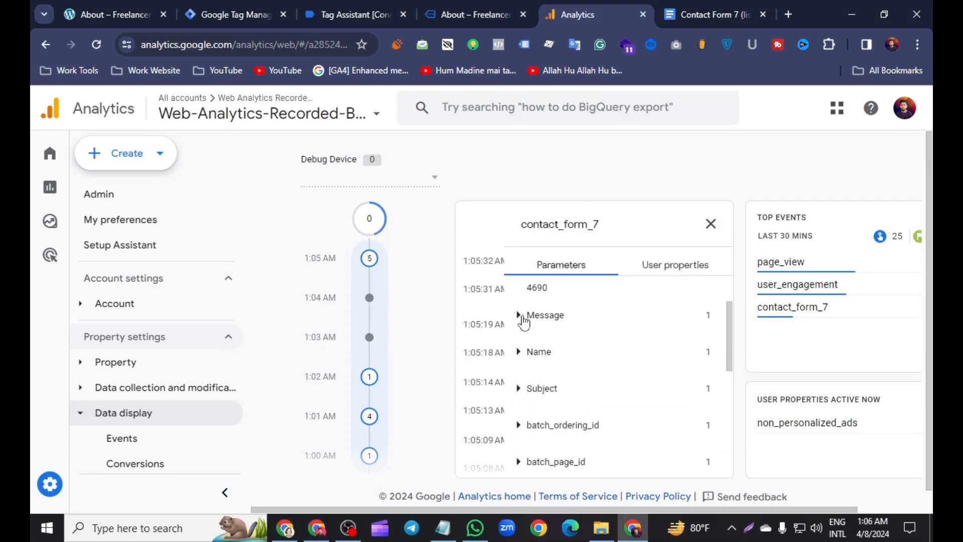
click(521, 316)
click(535, 351)
scroll(561, 361, down, 2)
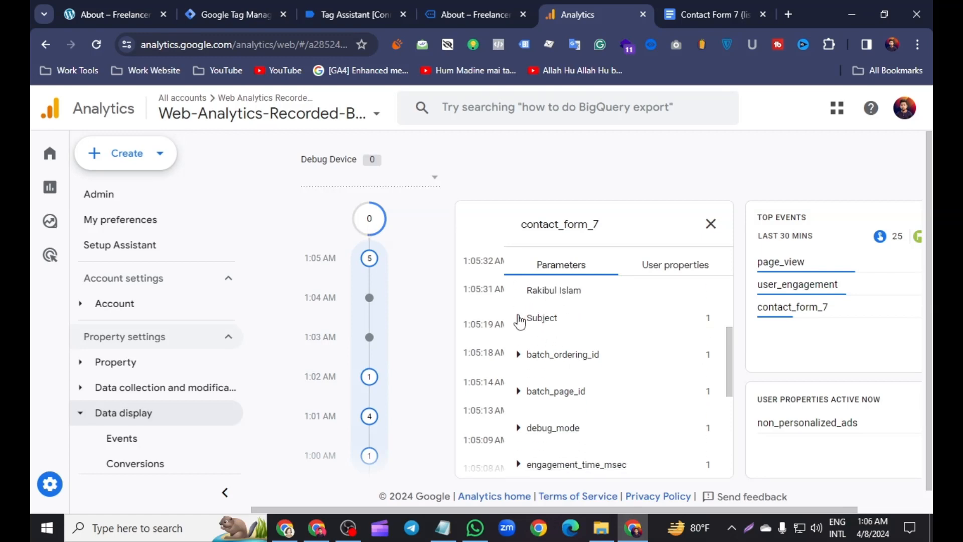
click(520, 318)
scroll(569, 343, down, 2)
scroll(567, 348, up, 4)
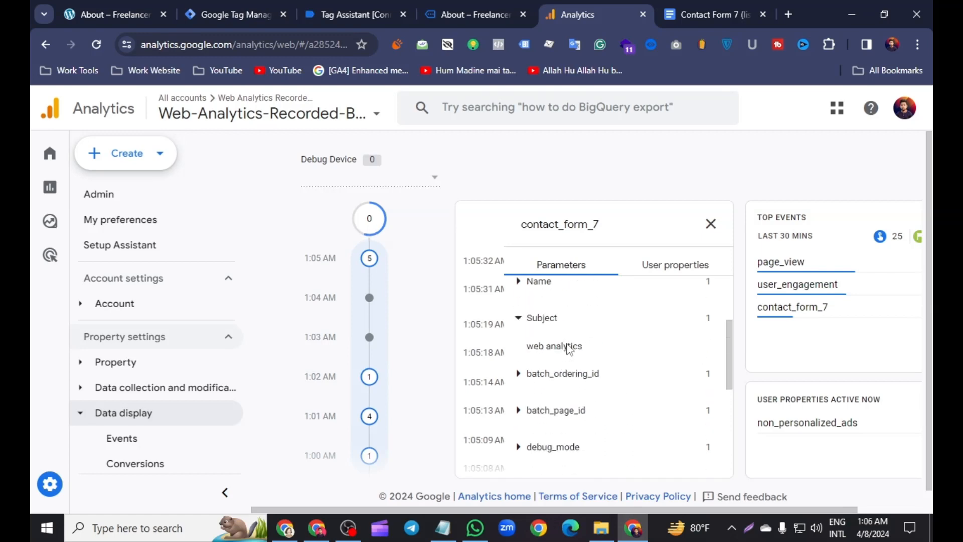
click(710, 224)
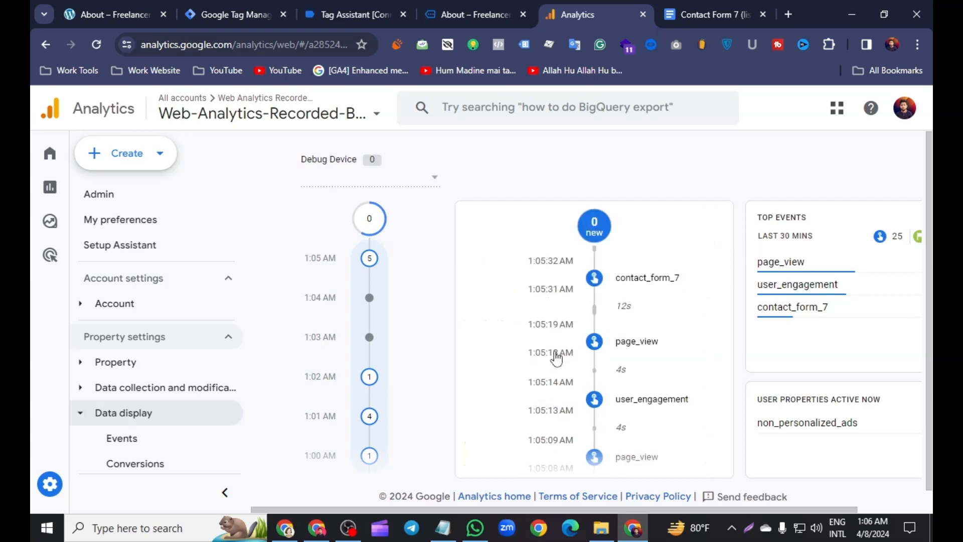